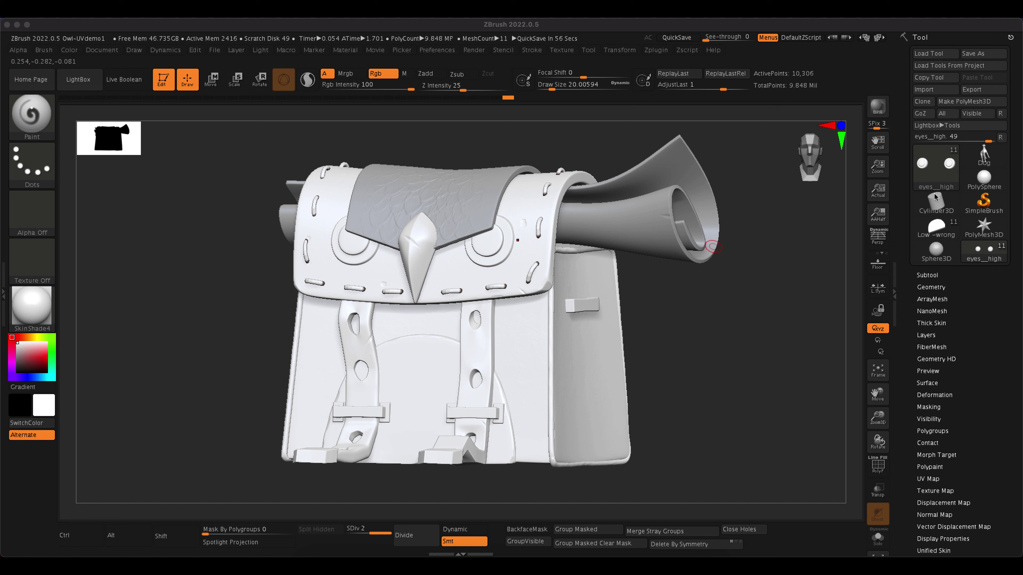
# Step: Expand the Subtool list and select the details__high_2 subtool
pyautogui.click(939, 282)
pyautogui.click(928, 276)
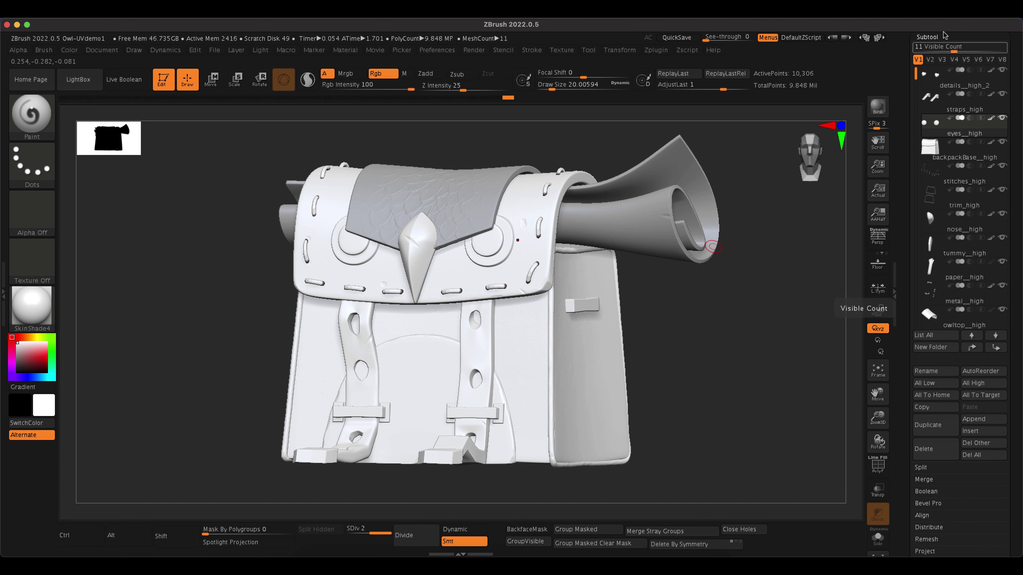
pyautogui.scroll(1, 912, 173)
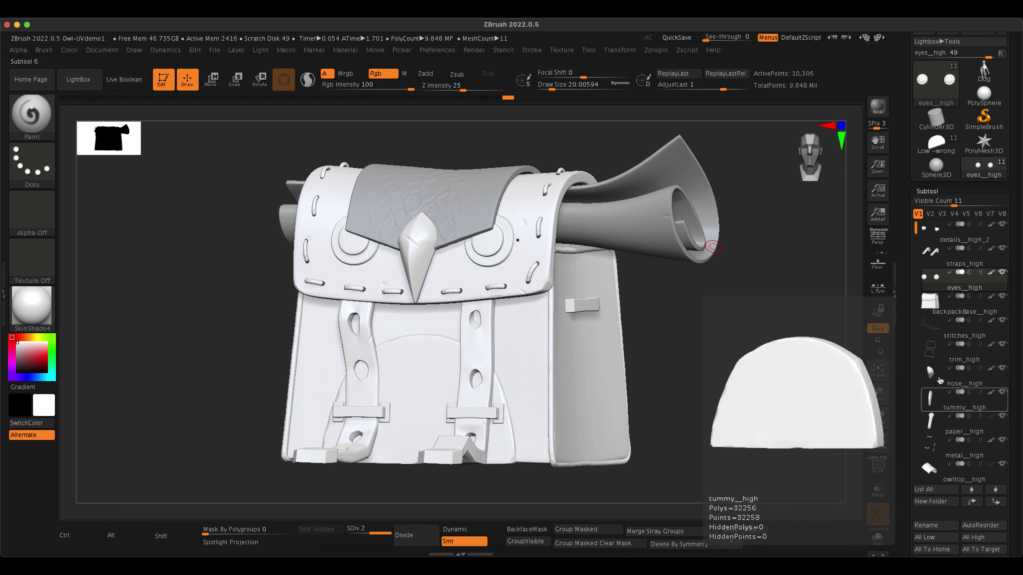
pyautogui.moveTo(951, 249)
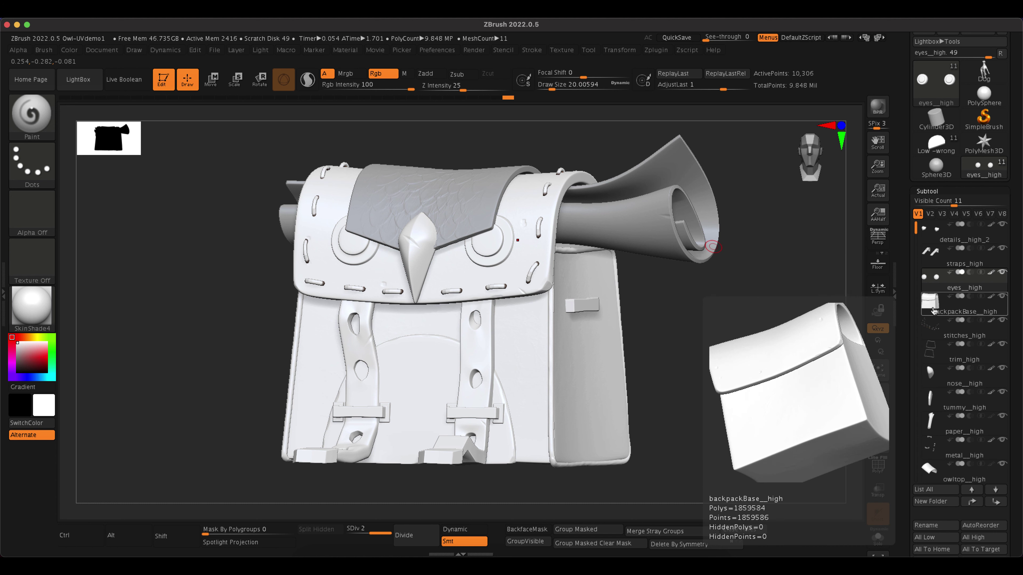
pyautogui.moveTo(915, 229)
pyautogui.mouseDown()
pyautogui.moveTo(916, 242)
pyautogui.moveTo(913, 214)
pyautogui.mouseUp()
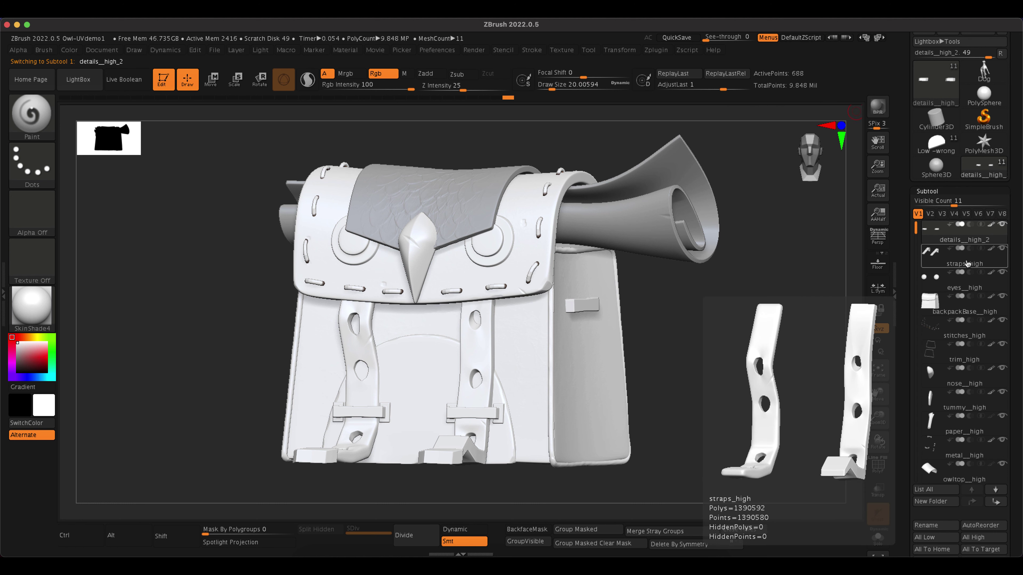
# Step: Go through the straps_high, backpackBase__high, stitches_high and trim_high subtools to compare their point counts
pyautogui.click(967, 261)
pyautogui.moveTo(963, 314)
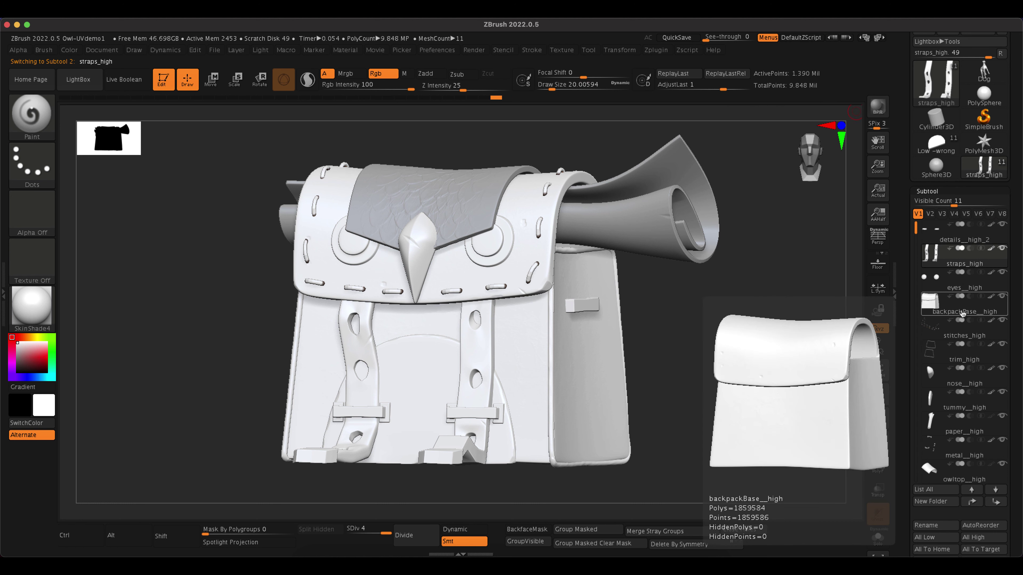
pyautogui.press('Down')
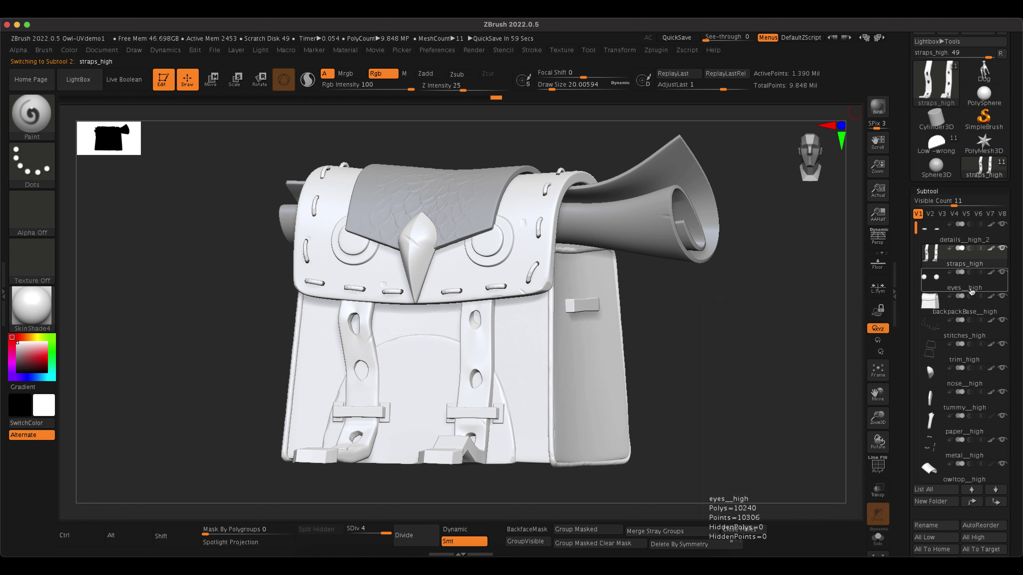
pyautogui.click(969, 309)
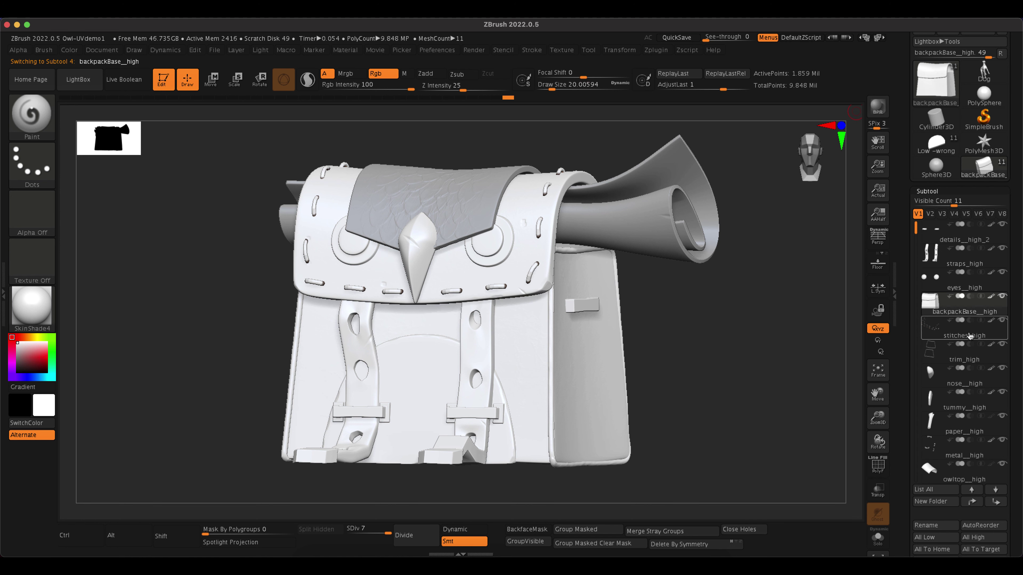
pyautogui.moveTo(970, 335)
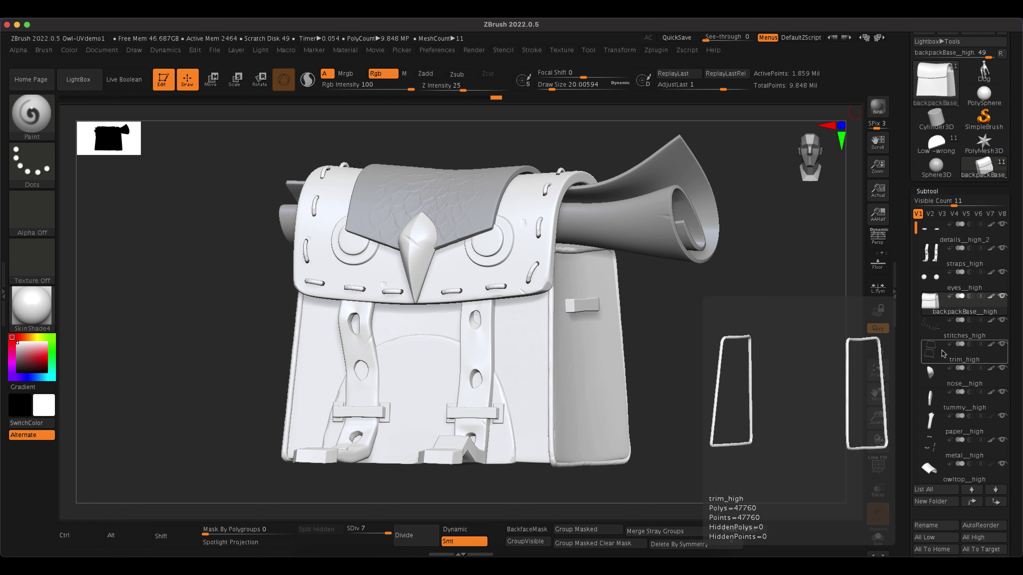
pyautogui.press('Down')
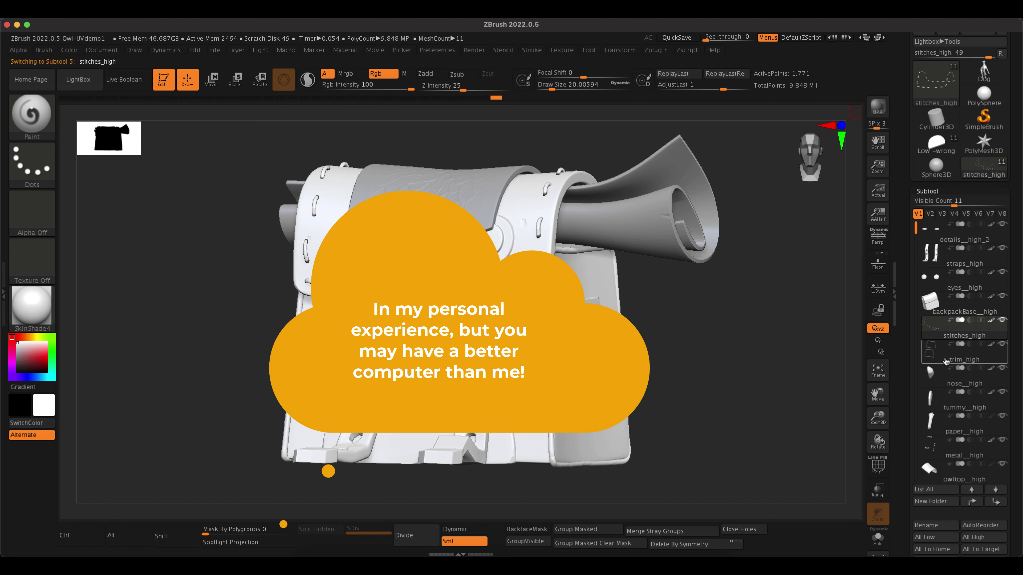
pyautogui.press('Down')
pyautogui.moveTo(946, 386)
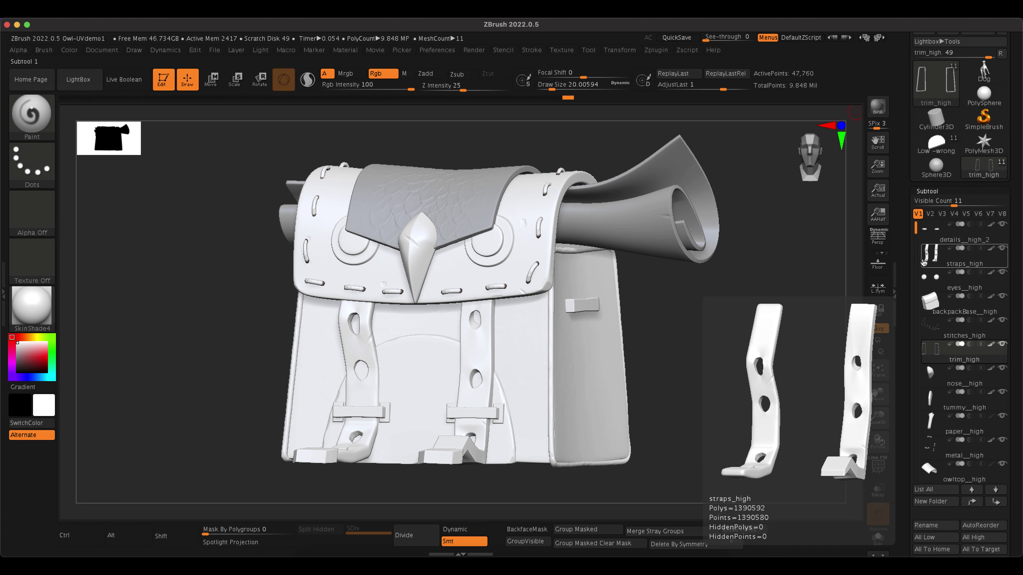
# Step: Dock the Zplugin palette in the empty side tray and expand its Decimation Master section
pyautogui.click(661, 51)
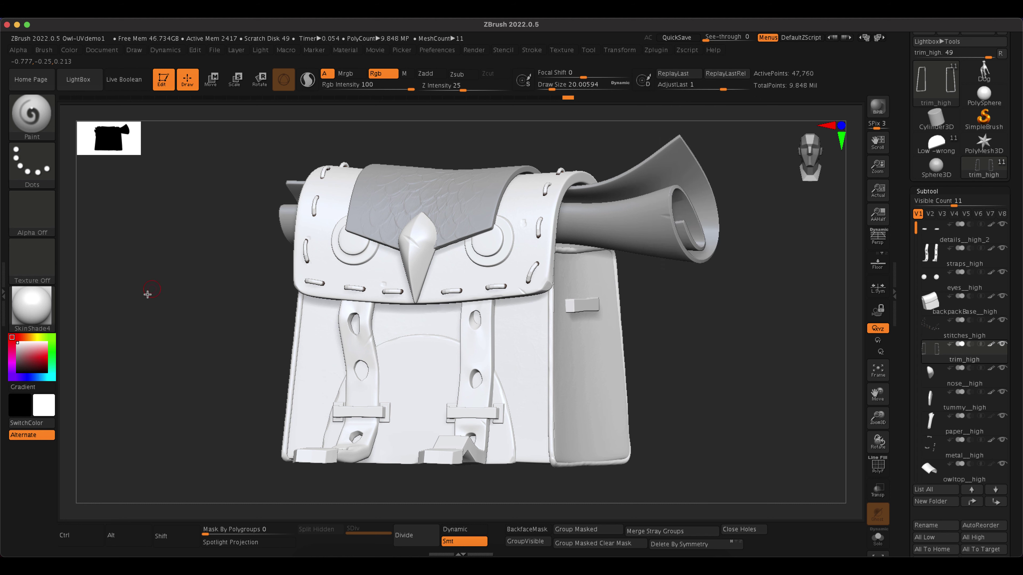
pyautogui.click(4, 283)
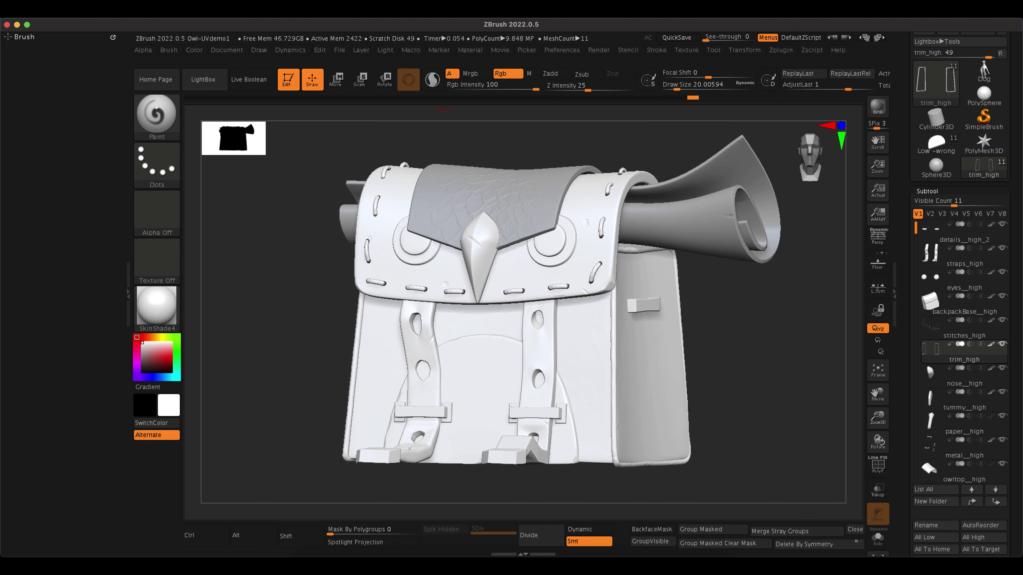
pyautogui.click(774, 54)
pyautogui.click(780, 49)
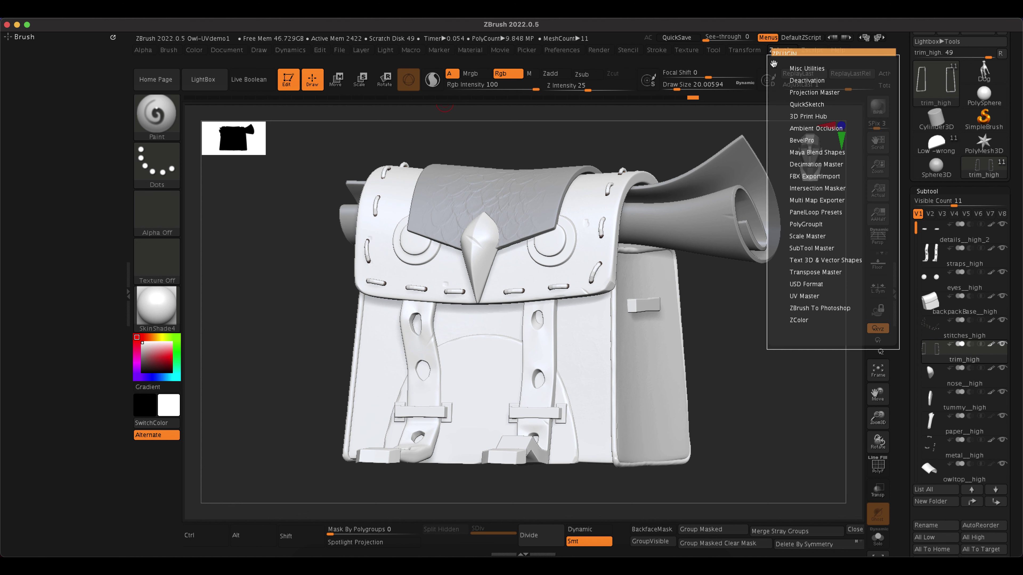
pyautogui.moveTo(773, 64); pyautogui.dragTo(64, 56)
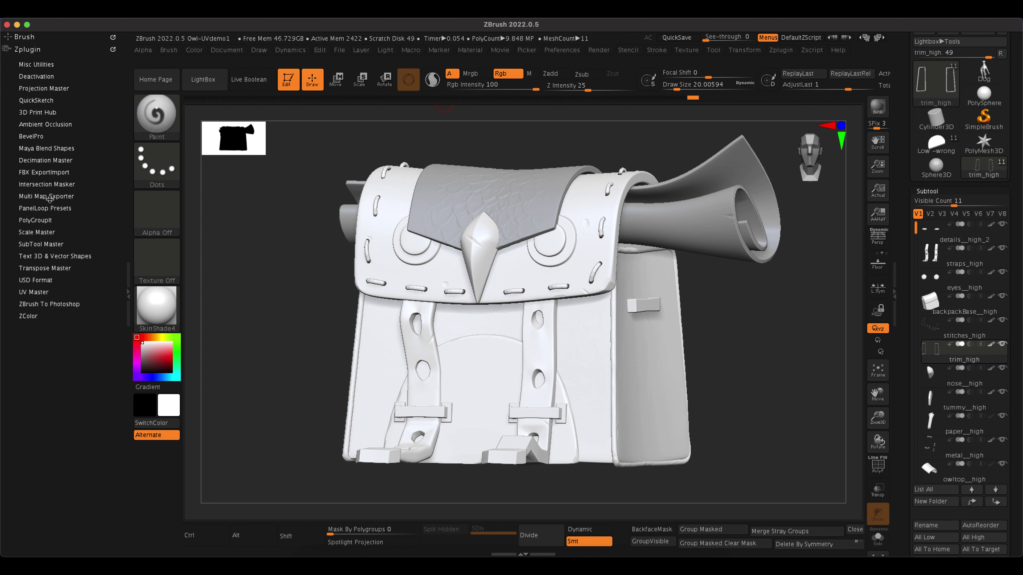
pyautogui.click(51, 160)
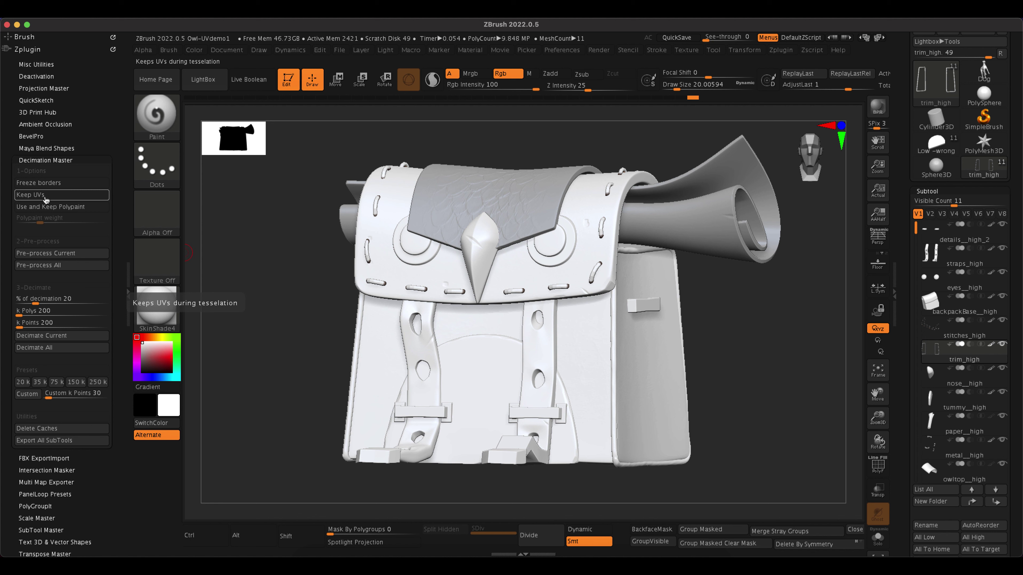
# Step: Enable Keep UVs in the Decimation Master options and make details__high_2 the active subtool
pyautogui.click(69, 197)
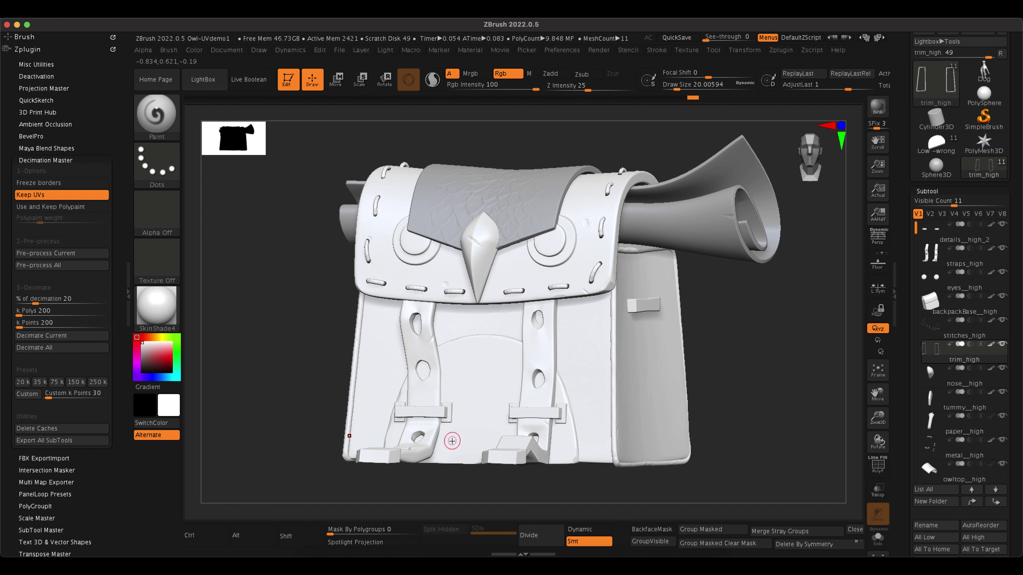
pyautogui.click(38, 310)
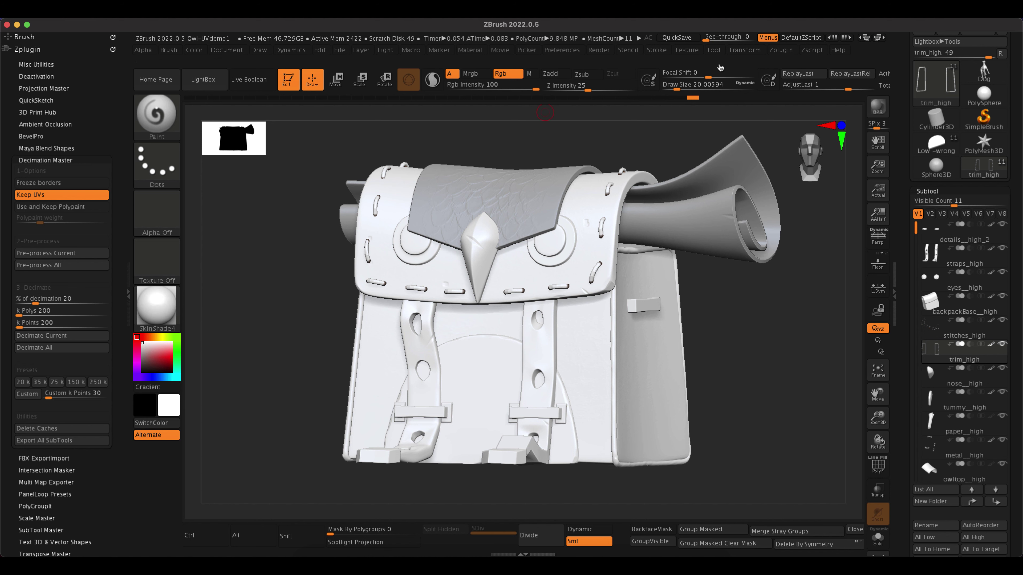
pyautogui.click(954, 242)
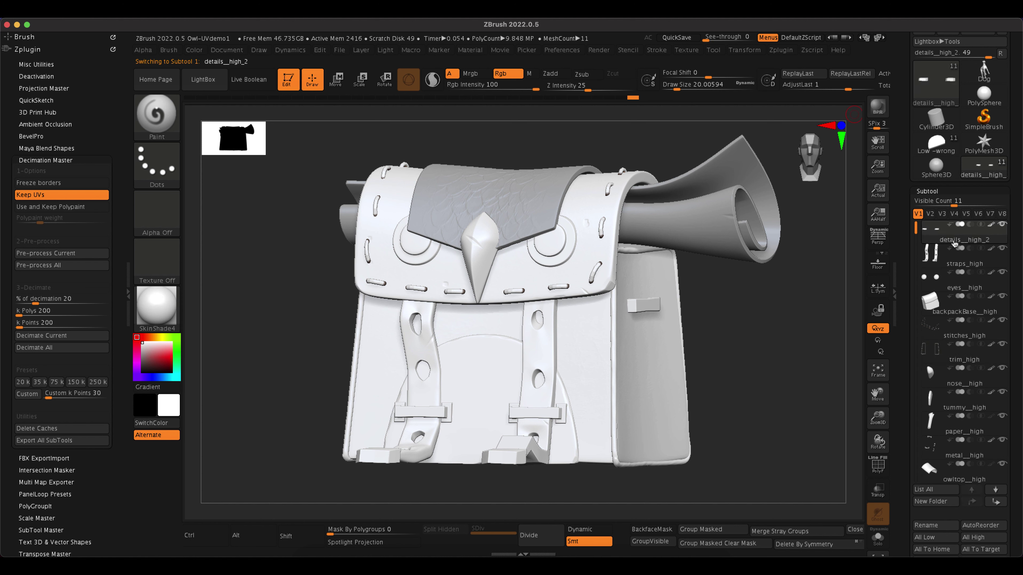
pyautogui.moveTo(954, 244)
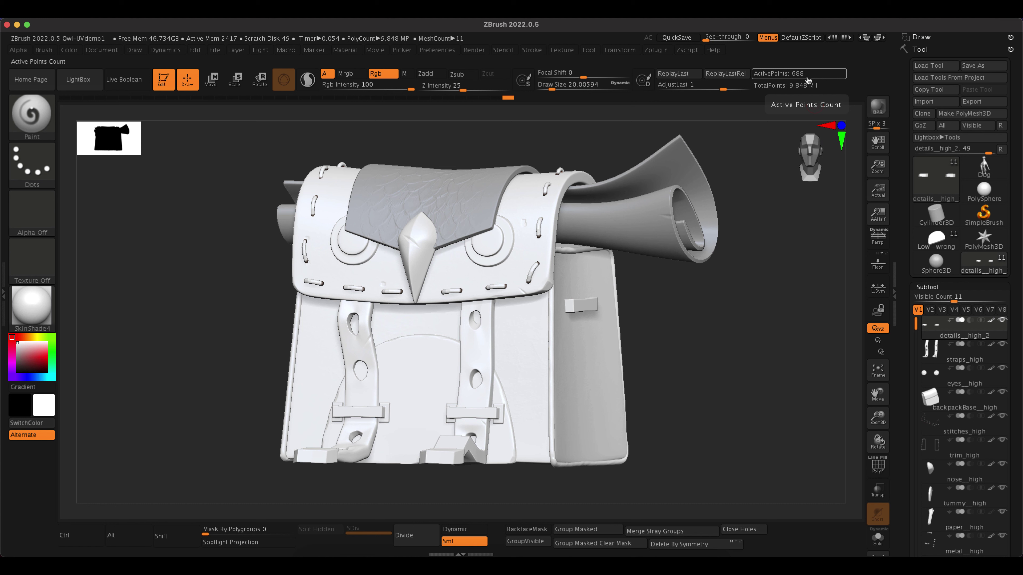
# Step: Turn on Enable Customize in the configuration preferences so interface items can be rearranged
pyautogui.doubleClick(5, 288)
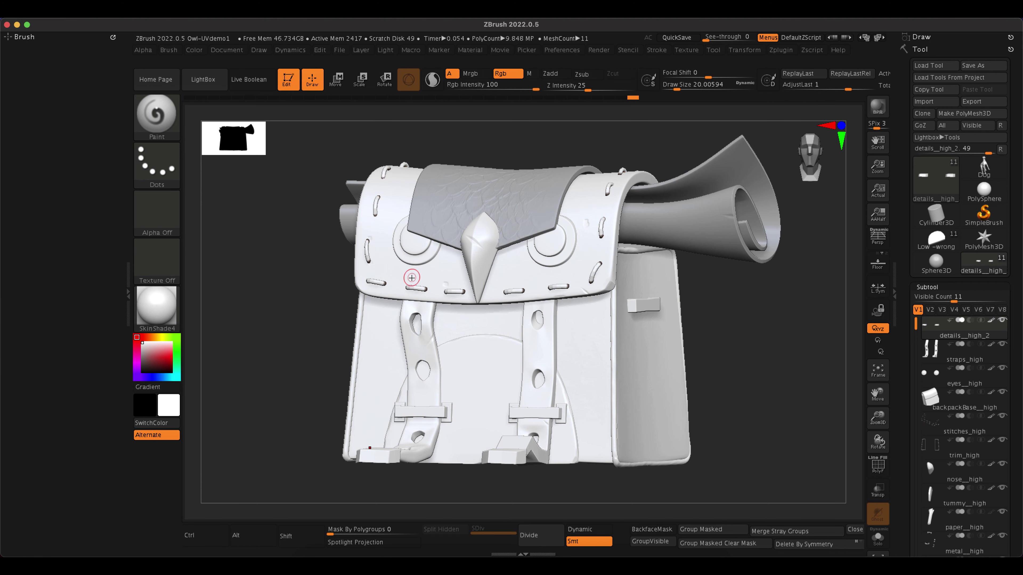
pyautogui.click(127, 278)
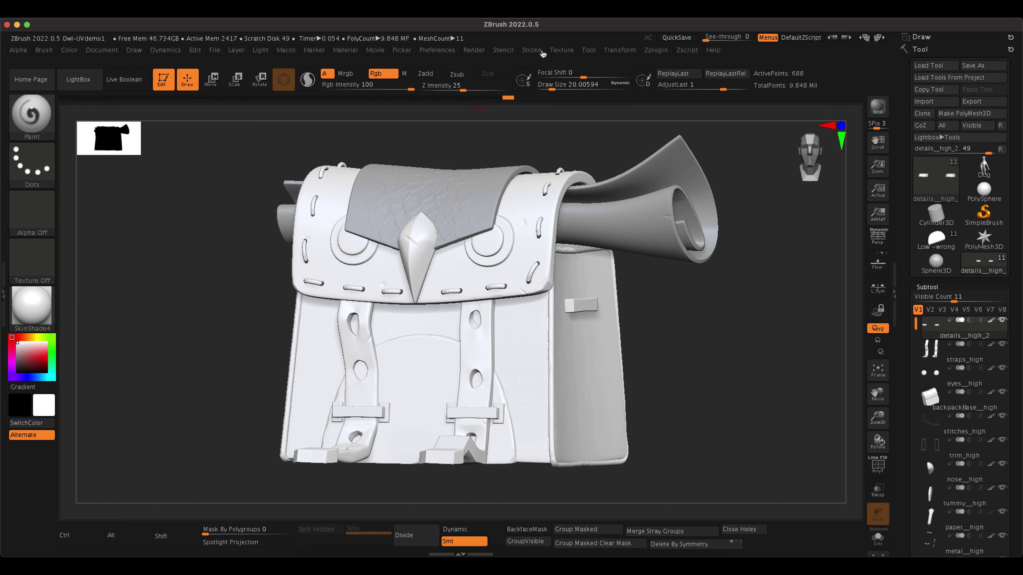
pyautogui.click(451, 51)
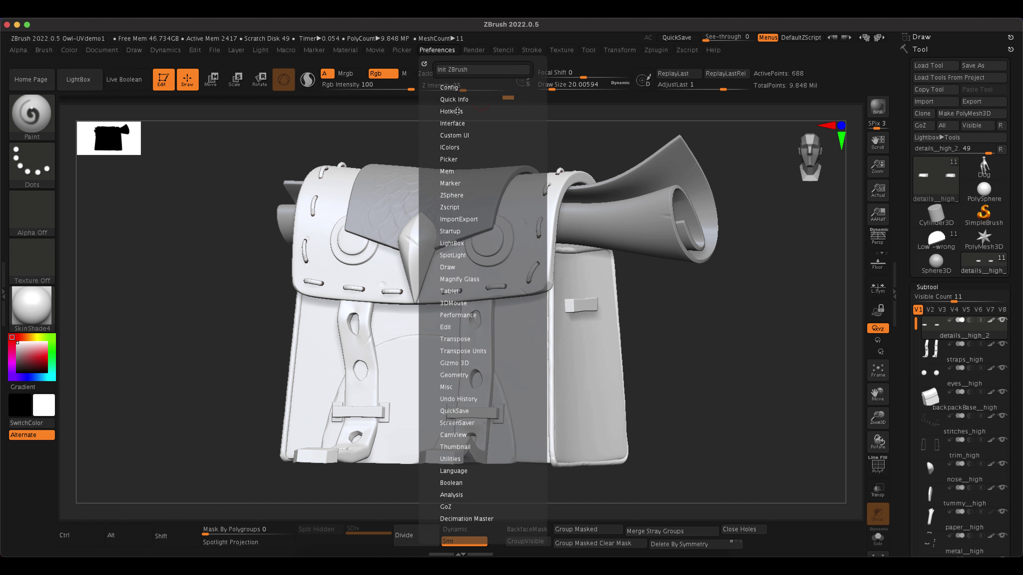
pyautogui.click(460, 123)
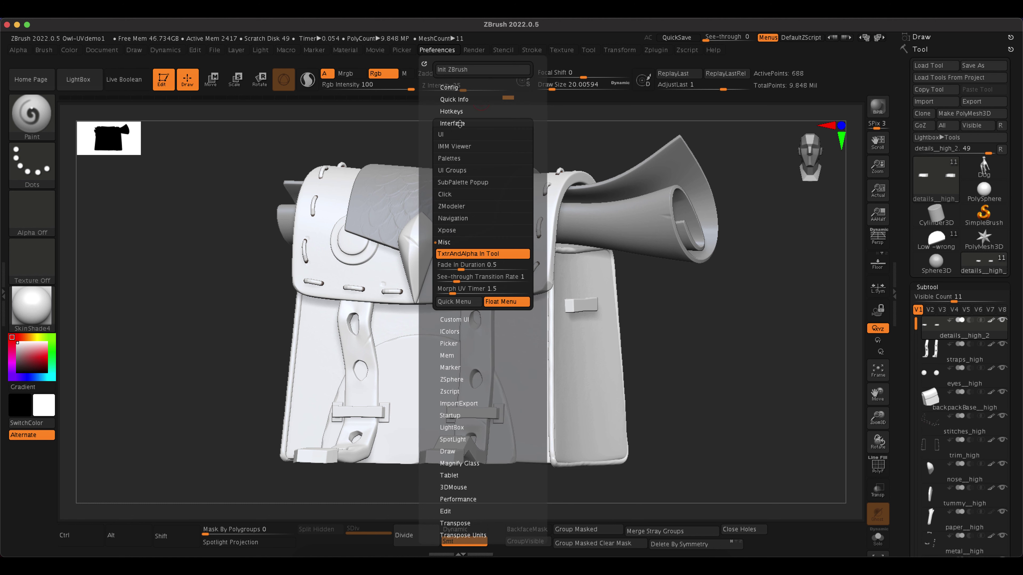
pyautogui.click(462, 88)
pyautogui.click(469, 147)
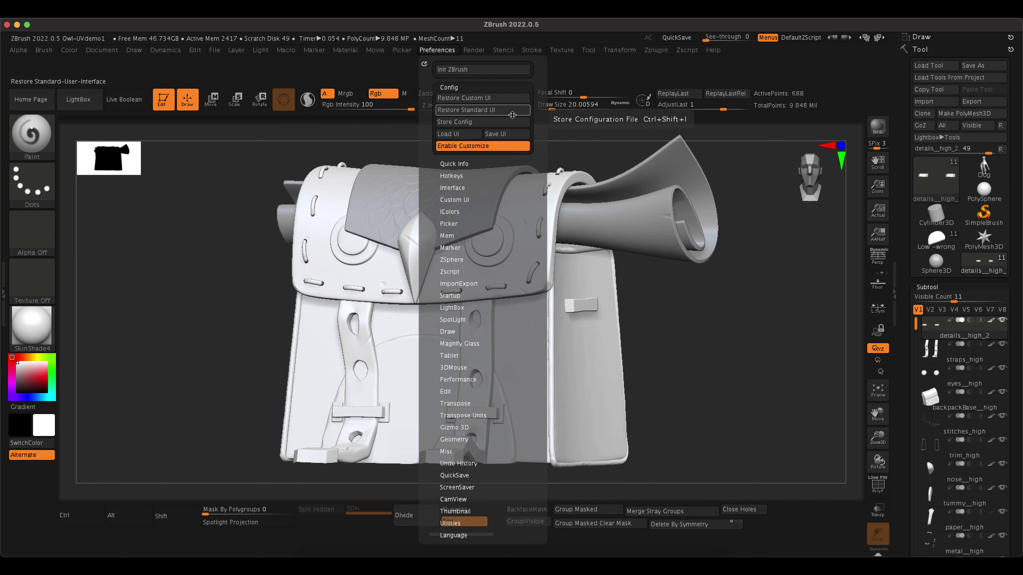
# Step: Relocate the Shift and Alt modifier buttons to the end of their shelf, past Close Holes
pyautogui.moveTo(359, 546)
pyautogui.hotkey('ctrl', 'alt')
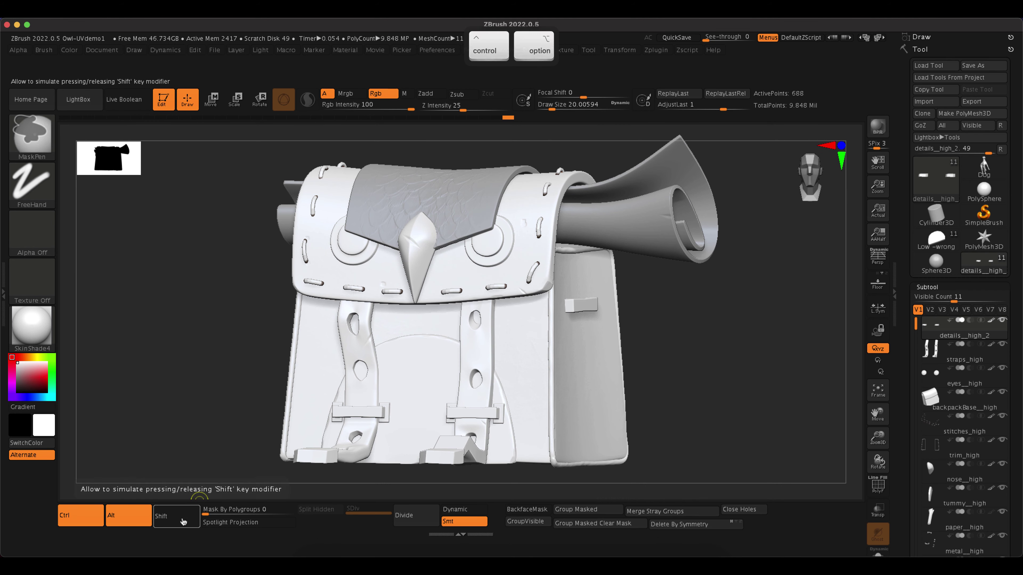
pyautogui.keyDown('ctrl'); pyautogui.keyDown('alt'); pyautogui.moveTo(179, 522); pyautogui.dragTo(846, 523); pyautogui.keyUp('alt'); pyautogui.keyUp('ctrl')
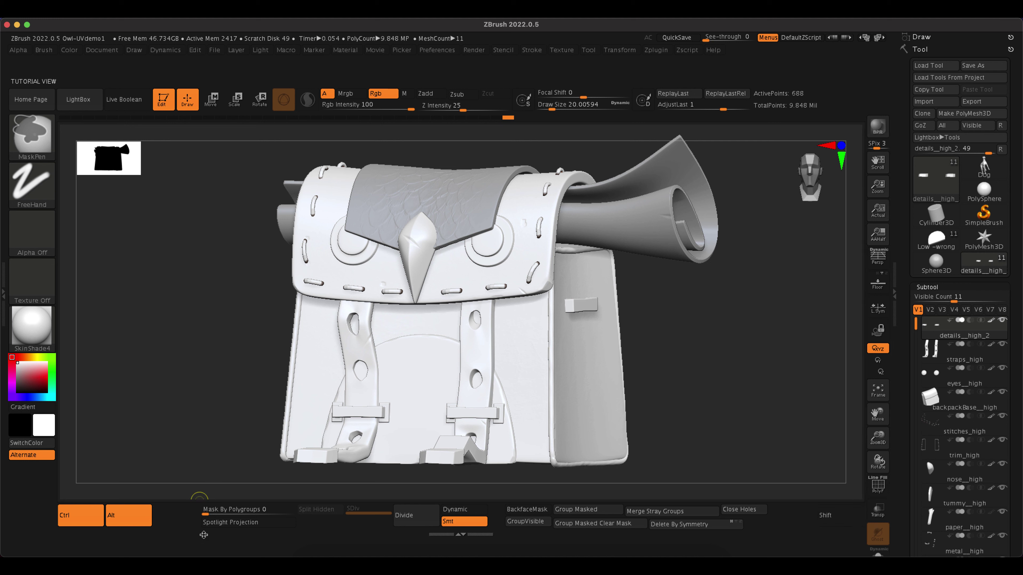
pyautogui.keyDown('ctrl'); pyautogui.keyDown('alt'); pyautogui.moveTo(129, 516); pyautogui.dragTo(788, 515); pyautogui.keyUp('alt'); pyautogui.keyUp('ctrl')
pyautogui.keyDown('ctrl'); pyautogui.keyDown('alt'); pyautogui.moveTo(129, 516); pyautogui.dragTo(586, 302); pyautogui.keyUp('alt'); pyautogui.keyUp('ctrl')
# Step: Place the ActivePoints and TotalPoints counters in the freed shelf space beside the Ctrl button
pyautogui.keyDown('ctrl'); pyautogui.keyDown('alt'); pyautogui.moveTo(779, 98); pyautogui.dragTo(119, 517); pyautogui.keyUp('alt'); pyautogui.keyUp('ctrl')
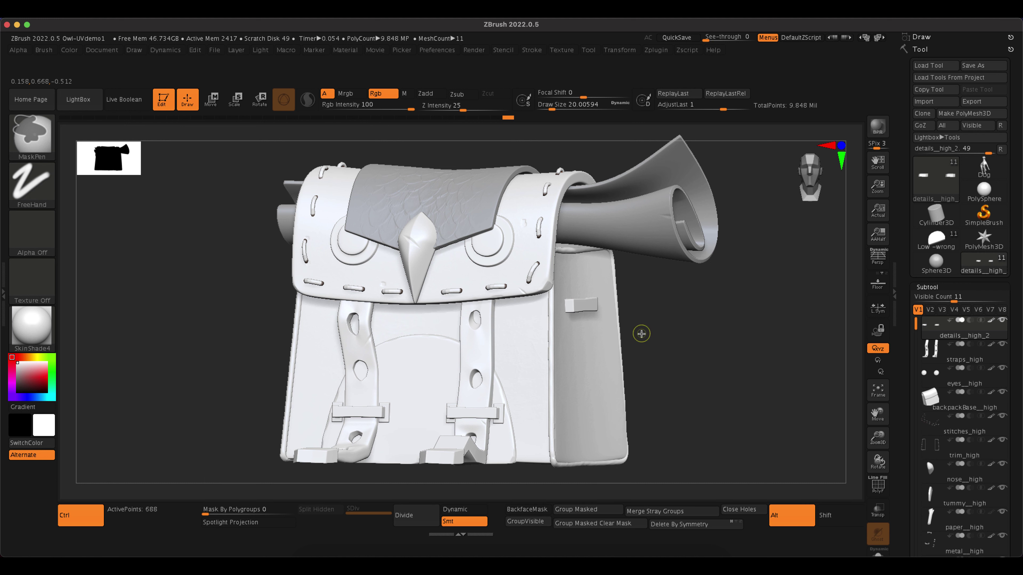
pyautogui.keyDown('ctrl'); pyautogui.keyDown('alt'); pyautogui.moveTo(797, 106); pyautogui.dragTo(153, 522); pyautogui.keyUp('alt'); pyautogui.keyUp('ctrl')
pyautogui.press('alt')
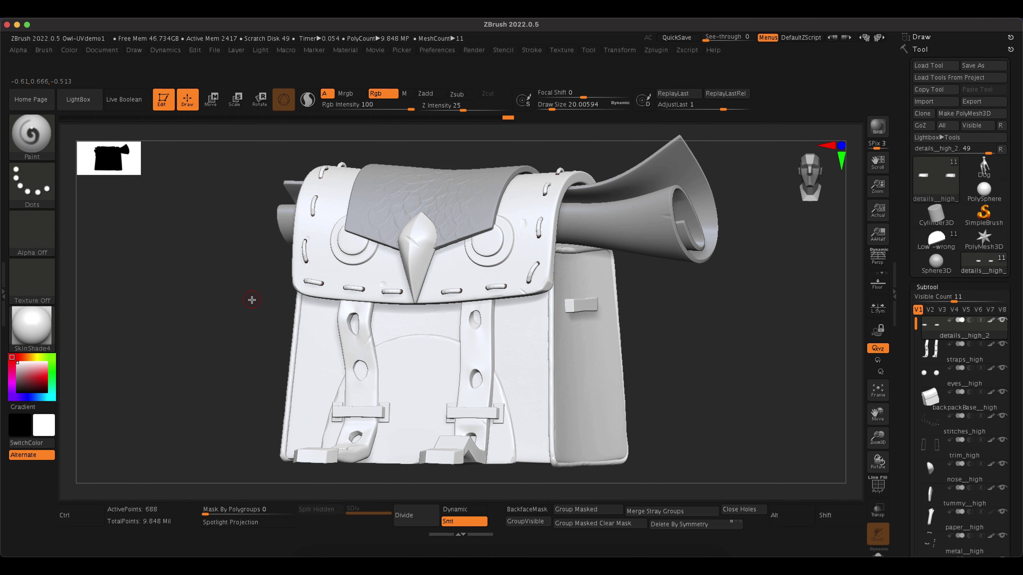
# Step: Reopen the side tray, then turn off Enable Customize and store the interface configuration
pyautogui.click(3, 270)
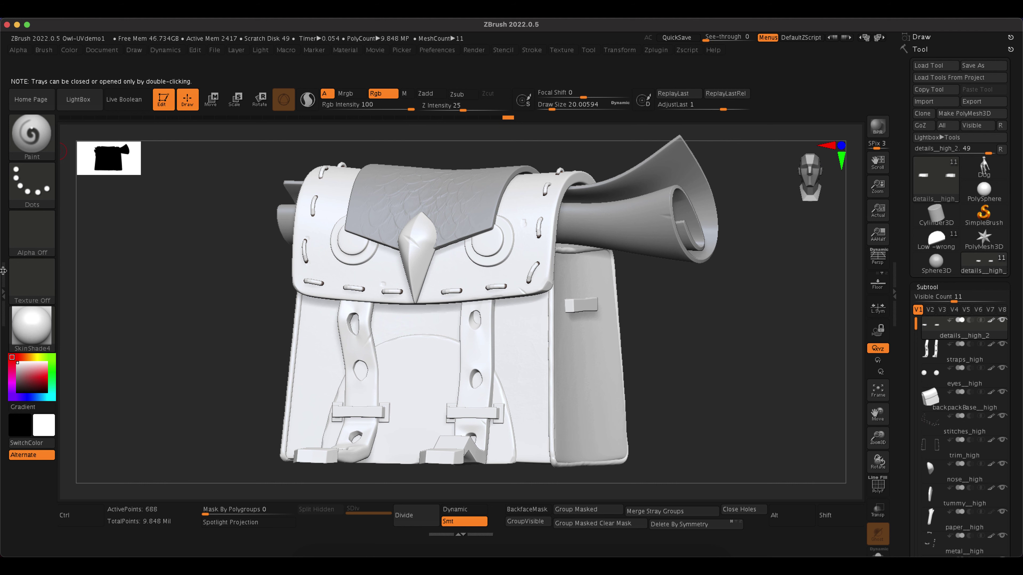
pyautogui.doubleClick(3, 270)
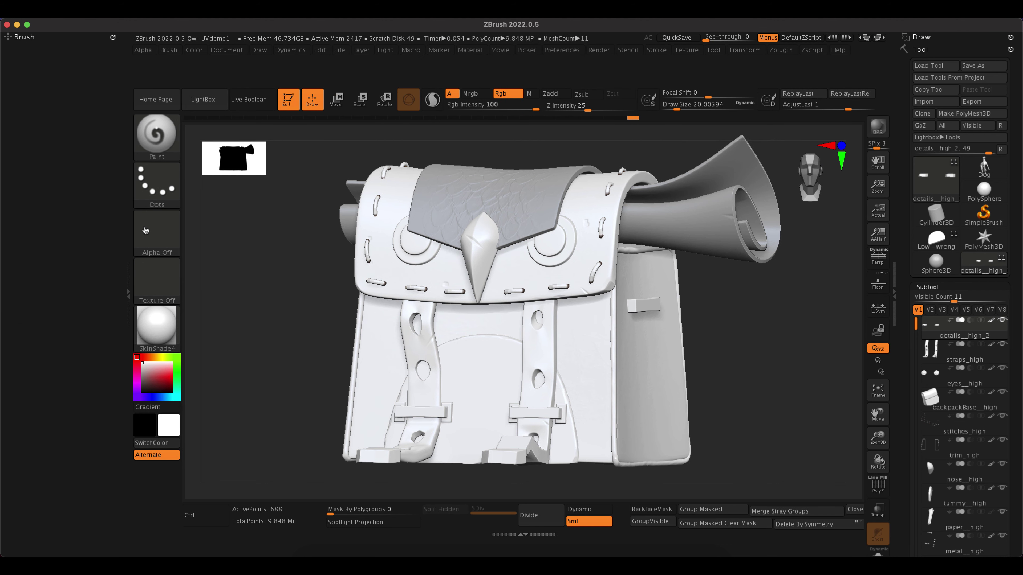
pyautogui.click(551, 51)
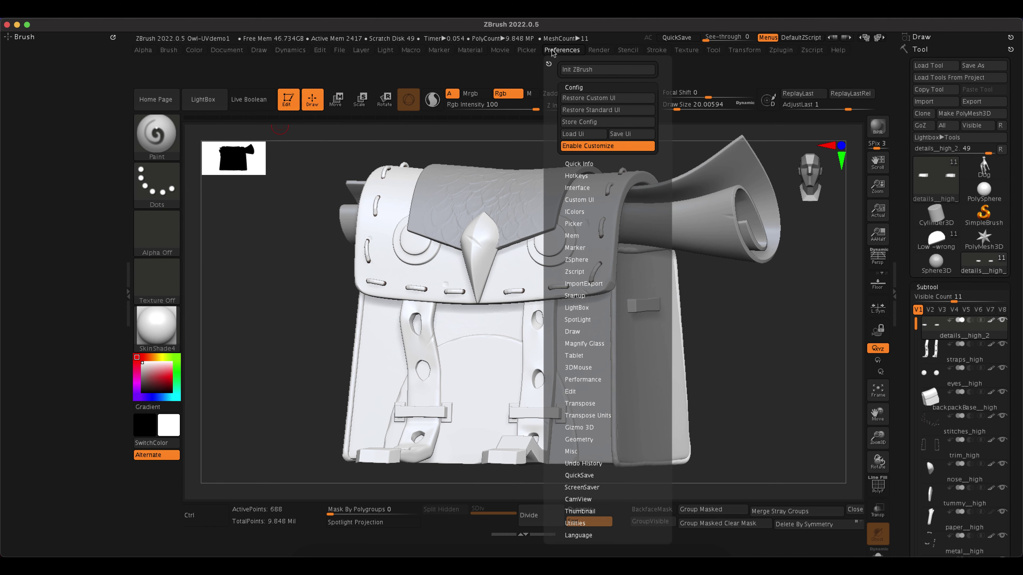
pyautogui.click(584, 146)
pyautogui.click(582, 126)
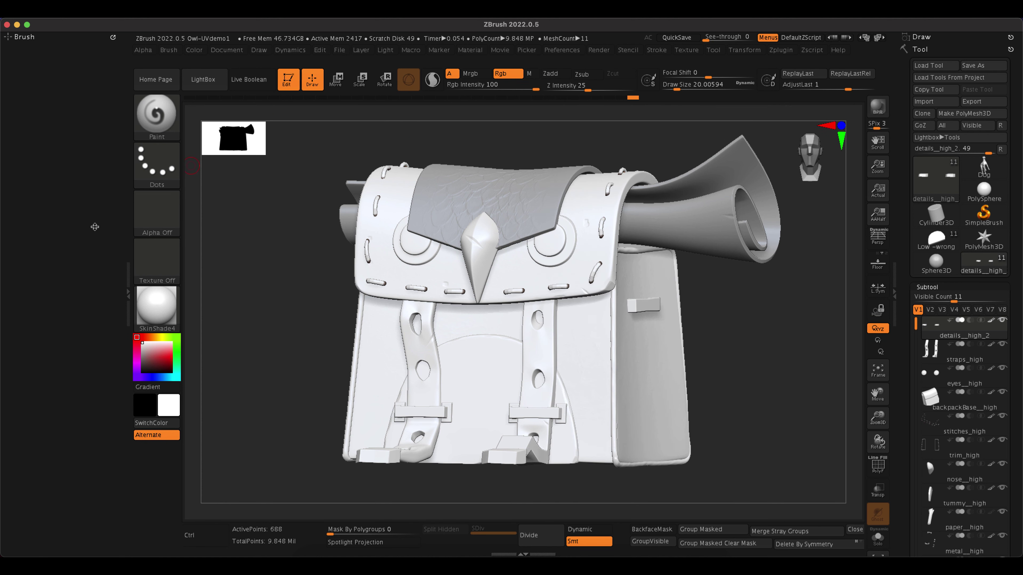
# Step: Dock the Zplugin palette with Decimation Master in the side tray again and select the straps_high subtool
pyautogui.click(781, 50)
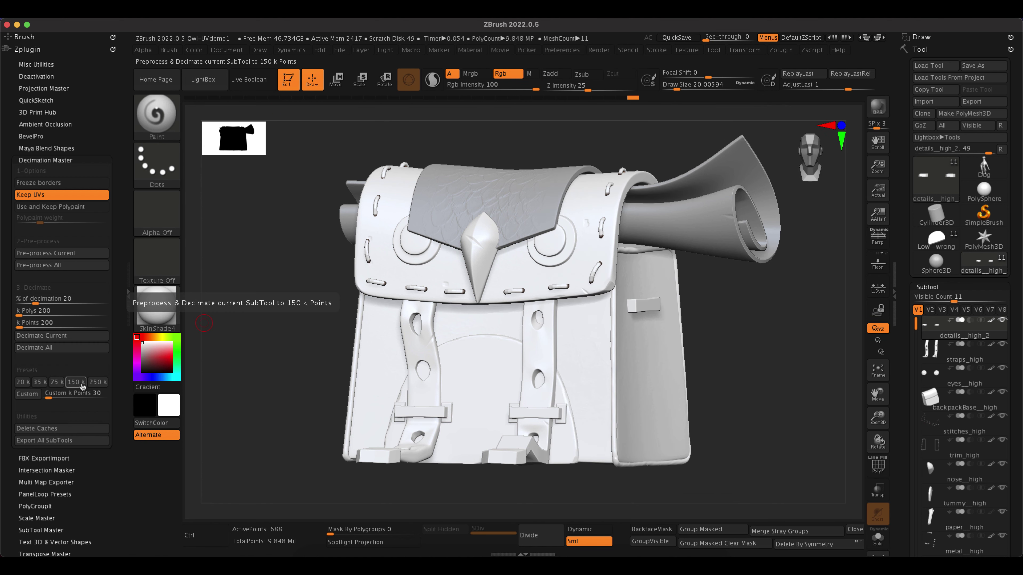
pyautogui.moveTo(975, 336)
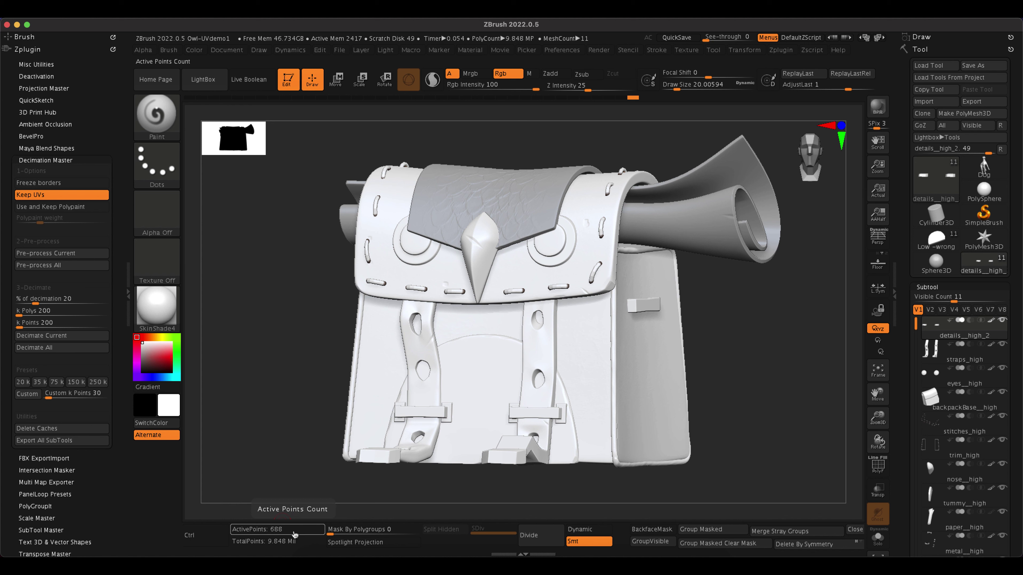
pyautogui.click(955, 357)
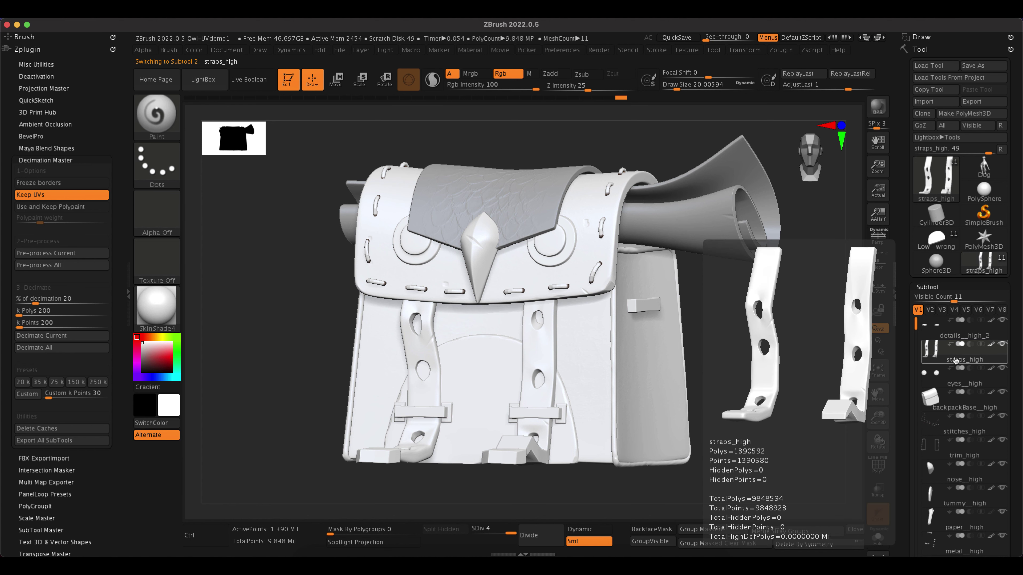
# Step: Save the project under the new name OwlDemo-Decimated
pyautogui.click(343, 50)
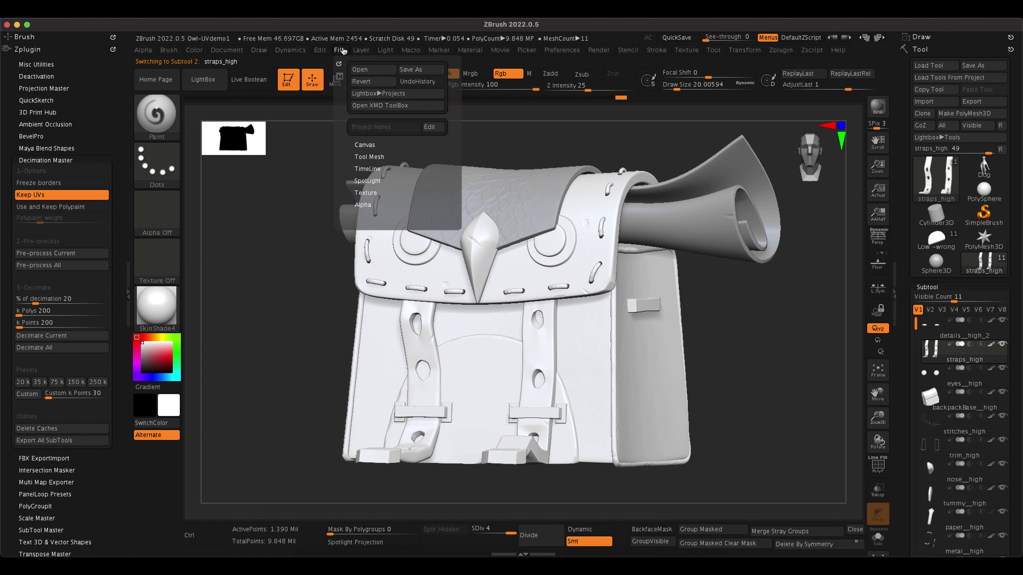
pyautogui.press('Return')
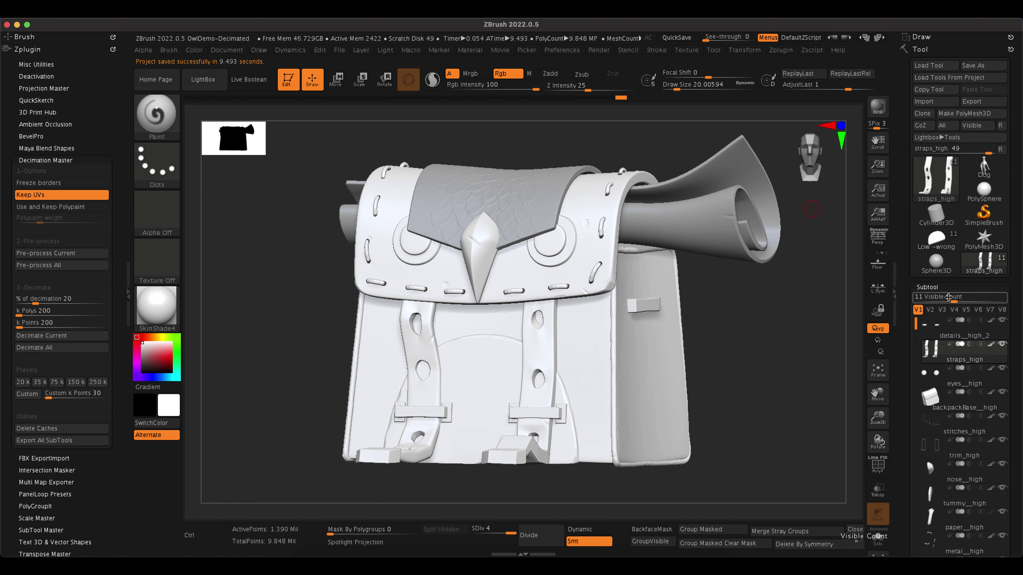
# Step: Decimate the straps_high subtool to 75 k points with the preset and inspect the resulting mesh up close in Polyframe
pyautogui.moveTo(957, 431)
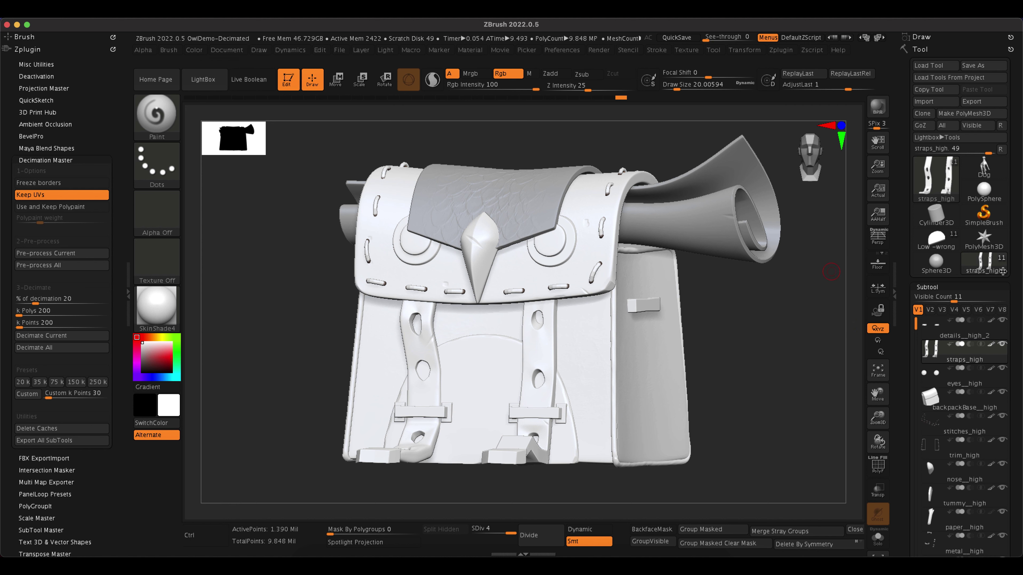
pyautogui.moveTo(927, 361)
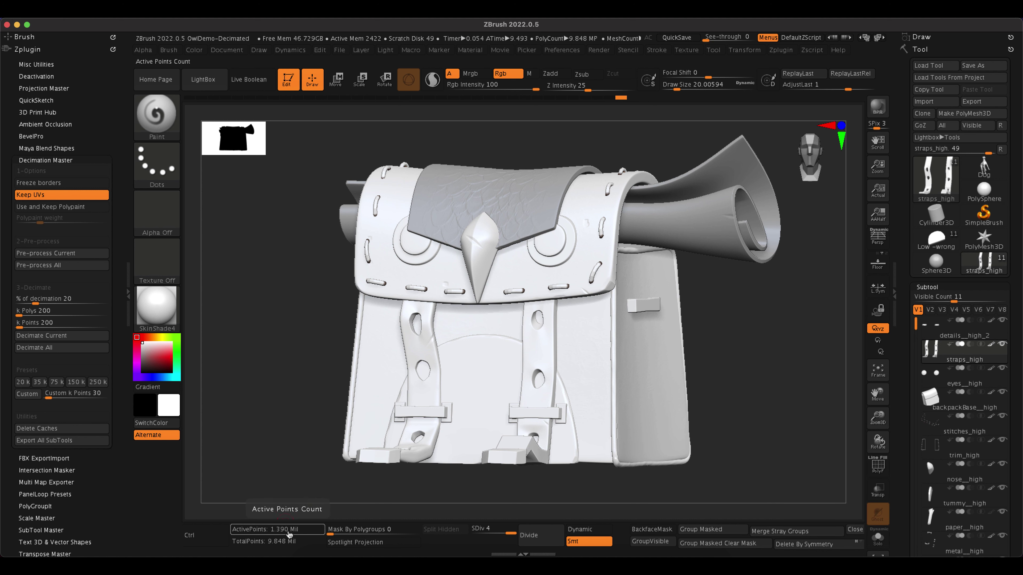
pyautogui.moveTo(740, 340); pyautogui.dragTo(746, 359)
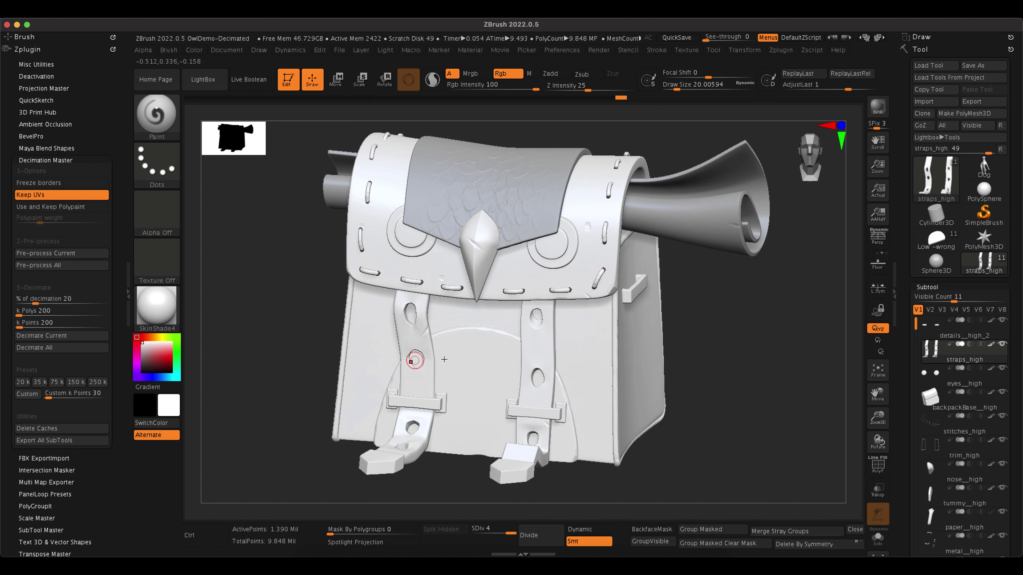
pyautogui.click(56, 384)
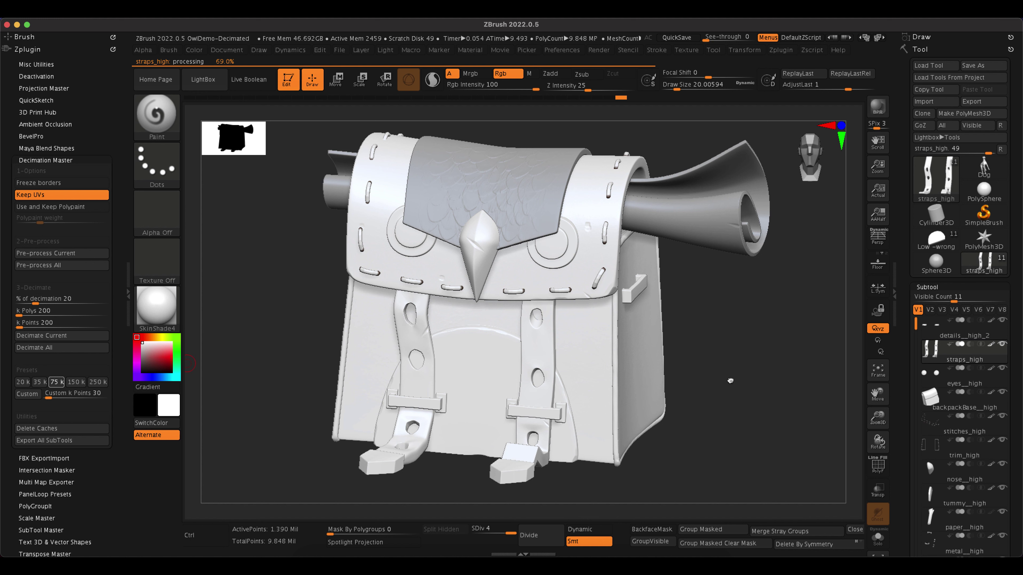
pyautogui.press('alt')
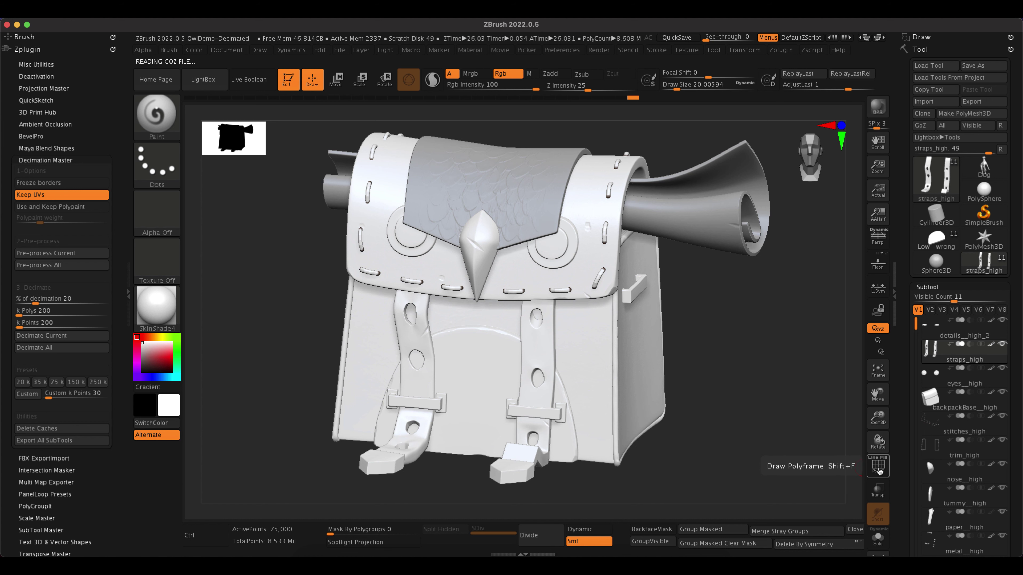
pyautogui.click(879, 471)
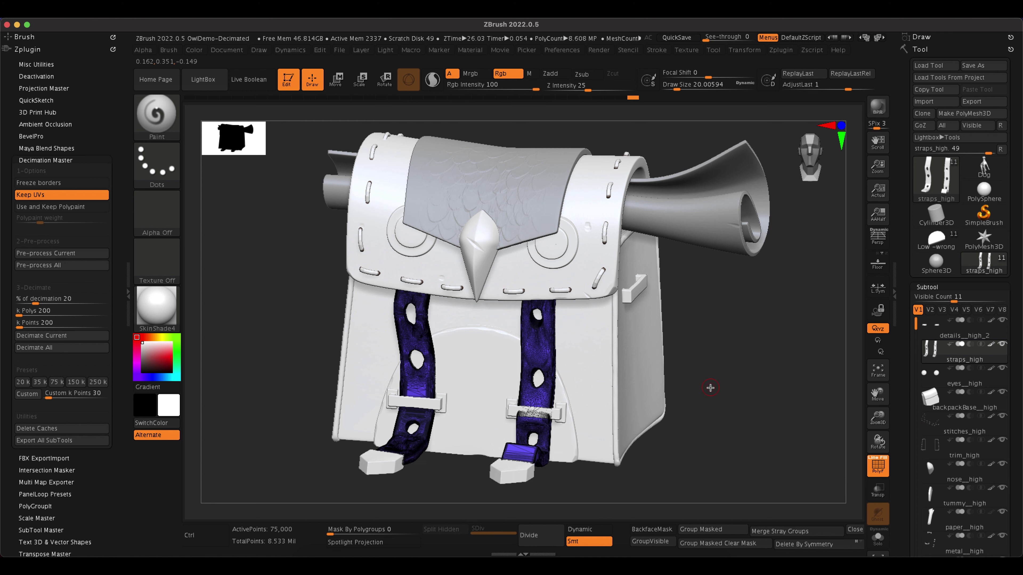
pyautogui.keyDown('alt'); pyautogui.moveTo(710, 388); pyautogui.dragTo(913, 475); pyautogui.keyUp('alt')
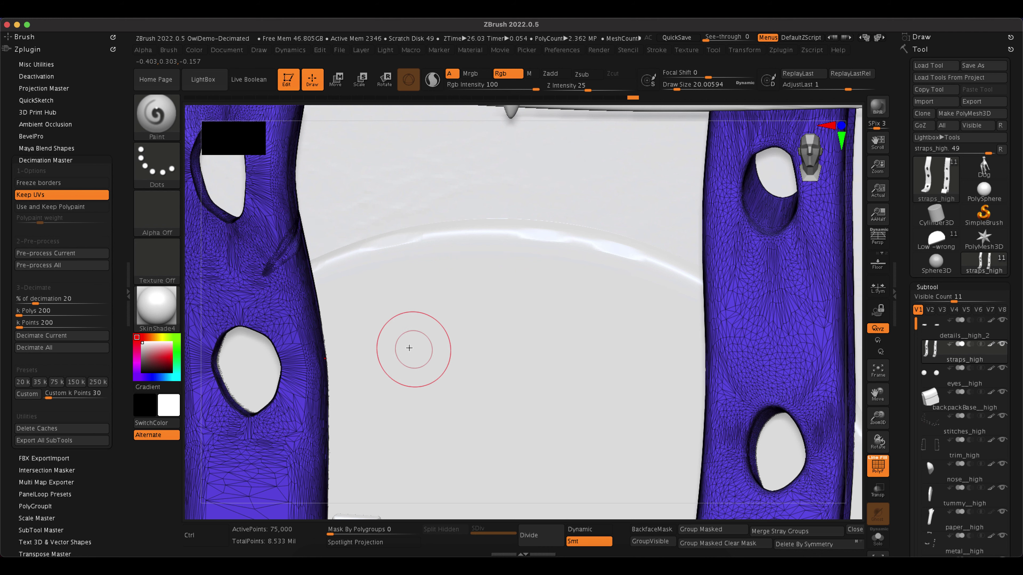
# Step: Decimate the straps_high subtool further with the 35 k preset and turn off Polyframe
pyautogui.keyDown('alt'); pyautogui.moveTo(415, 350); pyautogui.dragTo(507, 339); pyautogui.keyUp('alt')
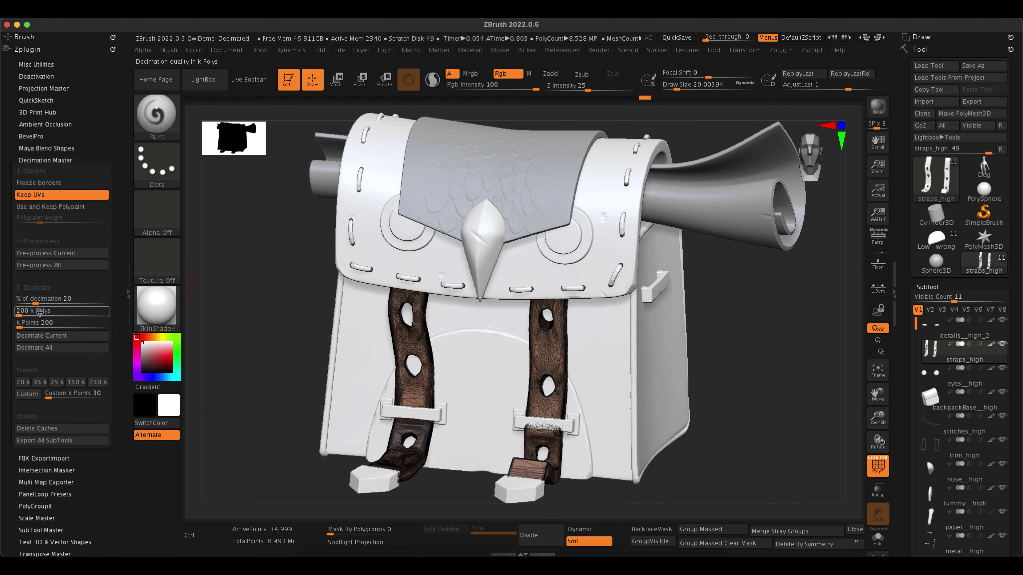
pyautogui.click(877, 467)
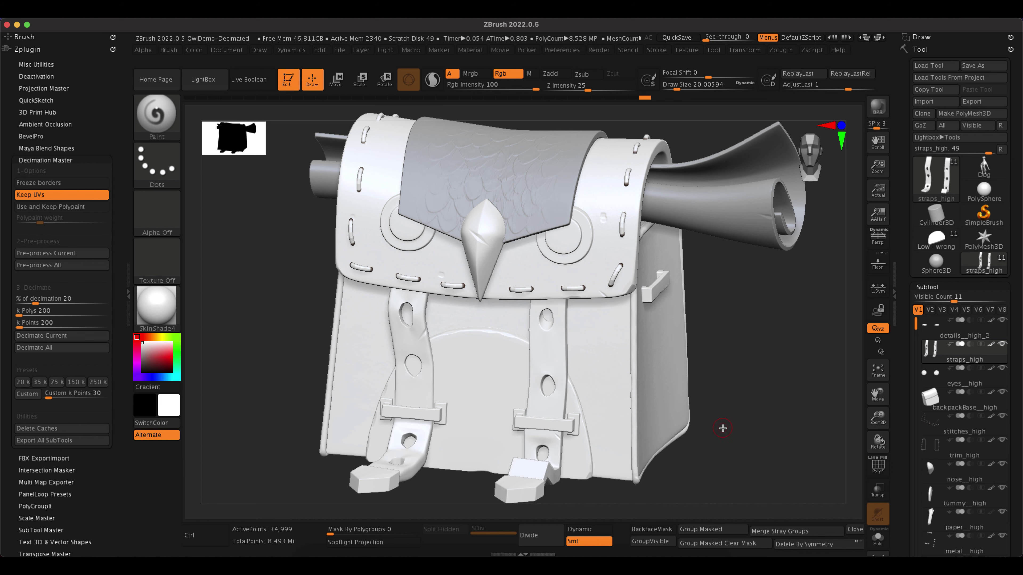
# Step: Select the eyes_high subtool, display its Polyframe and lower it to subdivision level 1
pyautogui.moveTo(729, 415)
pyautogui.keyDown('alt'); pyautogui.mouseDown()
pyautogui.moveTo(729, 459)
pyautogui.moveTo(729, 427)
pyautogui.mouseUp(); pyautogui.keyUp('alt')
pyautogui.keyDown('alt'); pyautogui.click(480, 263); pyautogui.keyUp('alt')
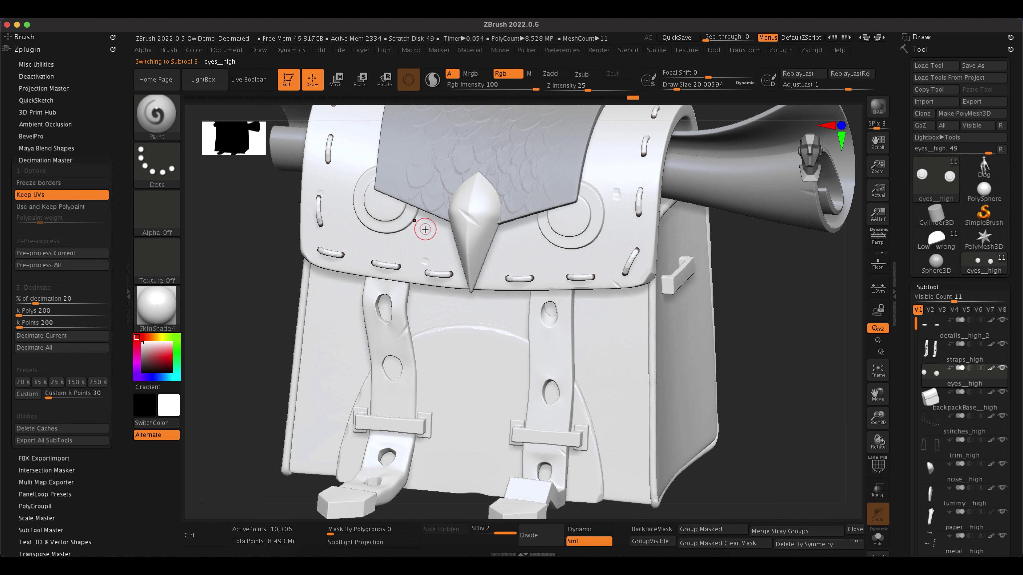
pyautogui.click(878, 466)
pyautogui.keyDown('alt'); pyautogui.moveTo(826, 403); pyautogui.dragTo(498, 187); pyautogui.keyUp('alt')
pyautogui.click(479, 533)
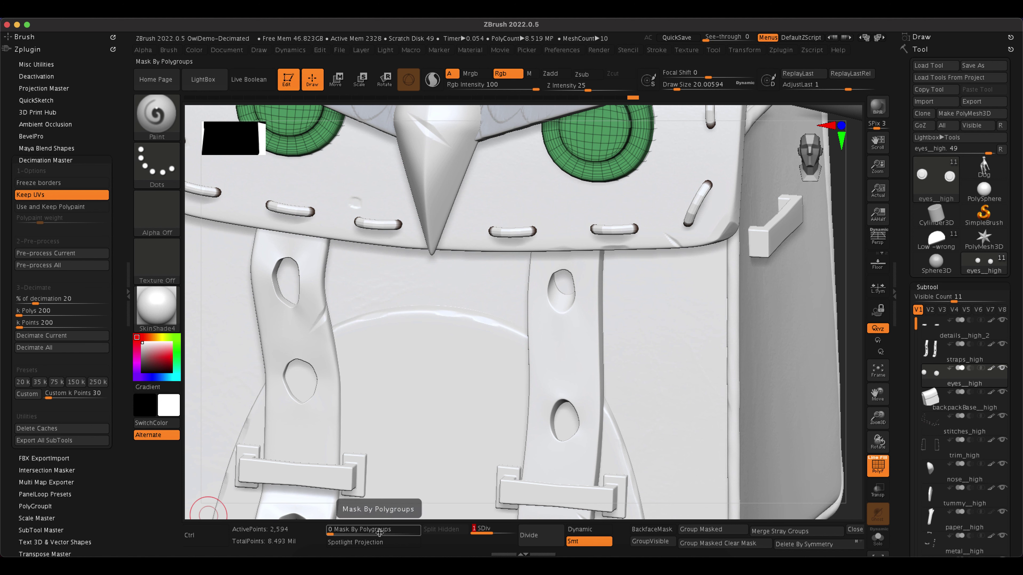
# Step: Delete the higher subdivision levels of the eyes_high subtool and turn off Polyframe
pyautogui.click(927, 286)
pyautogui.click(930, 48)
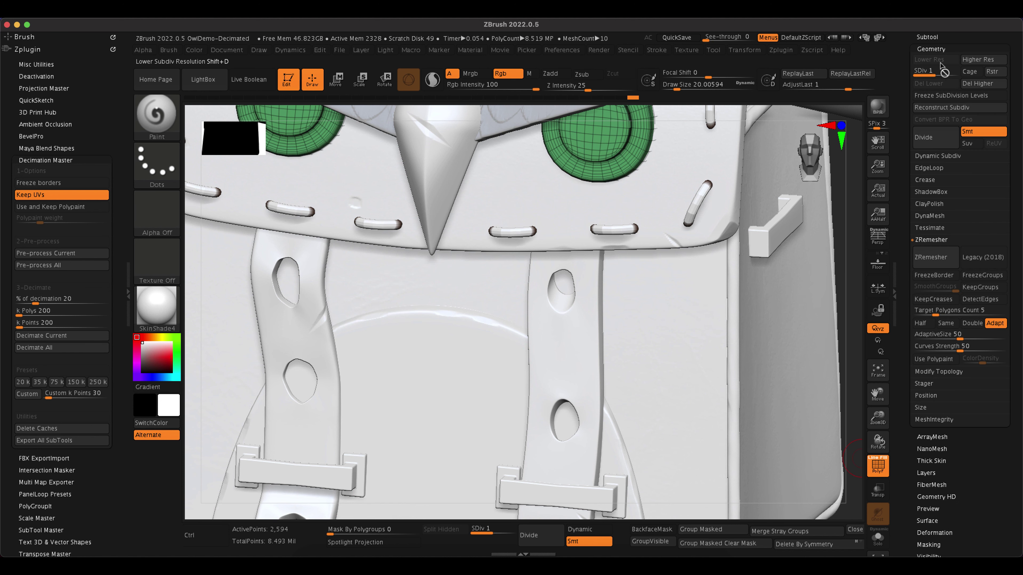
pyautogui.click(956, 99)
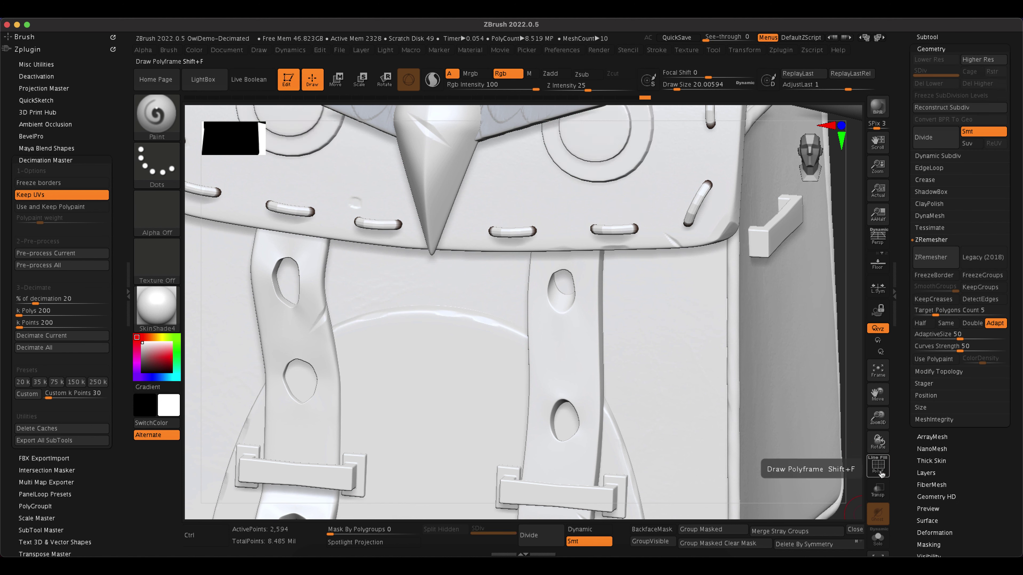
# Step: Undo the subdivision deletion on the eyes_high subtool and return it to subdivision level 2
pyautogui.moveTo(827, 303)
pyautogui.keyDown('alt'); pyautogui.mouseDown()
pyautogui.moveTo(802, 323)
pyautogui.moveTo(749, 293)
pyautogui.moveTo(777, 343)
pyautogui.moveTo(747, 141)
pyautogui.mouseUp(); pyautogui.keyUp('alt')
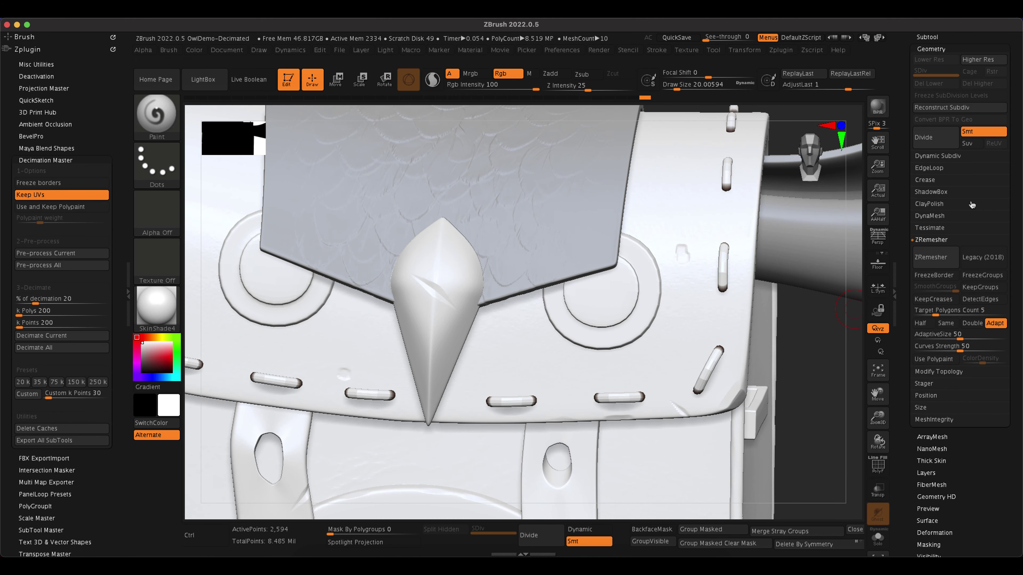
pyautogui.press('ctrl')
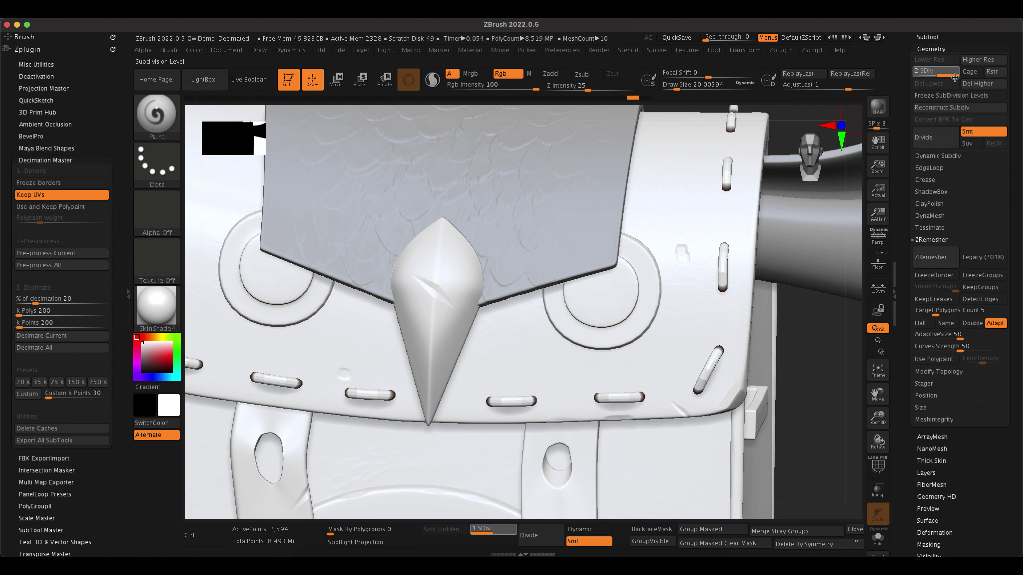
# Step: Select the backpackBase__high subtool, display its Polyframe and merge its polygroups into a single group
pyautogui.click(927, 37)
pyautogui.click(963, 158)
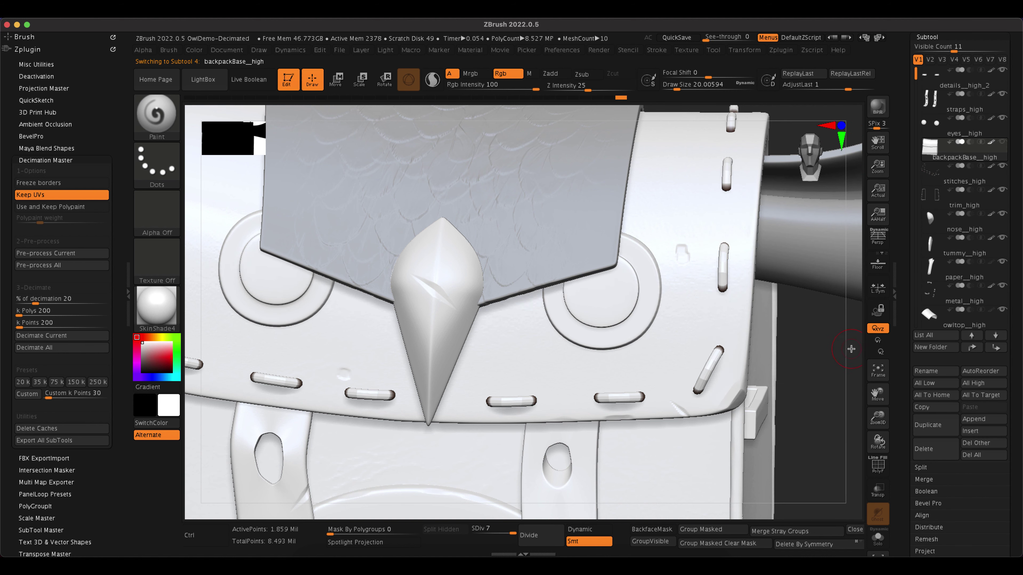
pyautogui.click(871, 466)
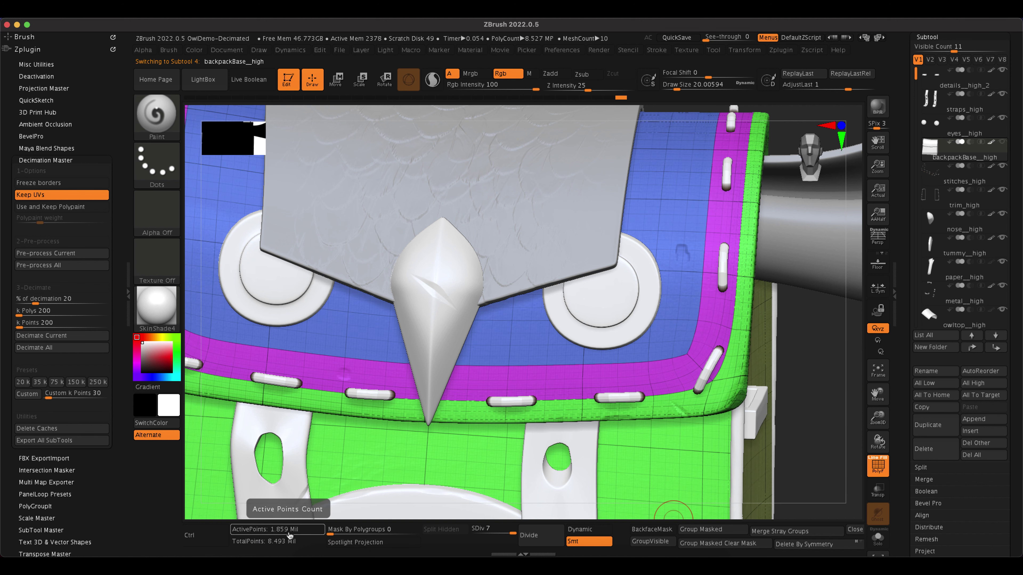
pyautogui.keyDown('alt'); pyautogui.moveTo(818, 370); pyautogui.dragTo(758, 416); pyautogui.keyUp('alt')
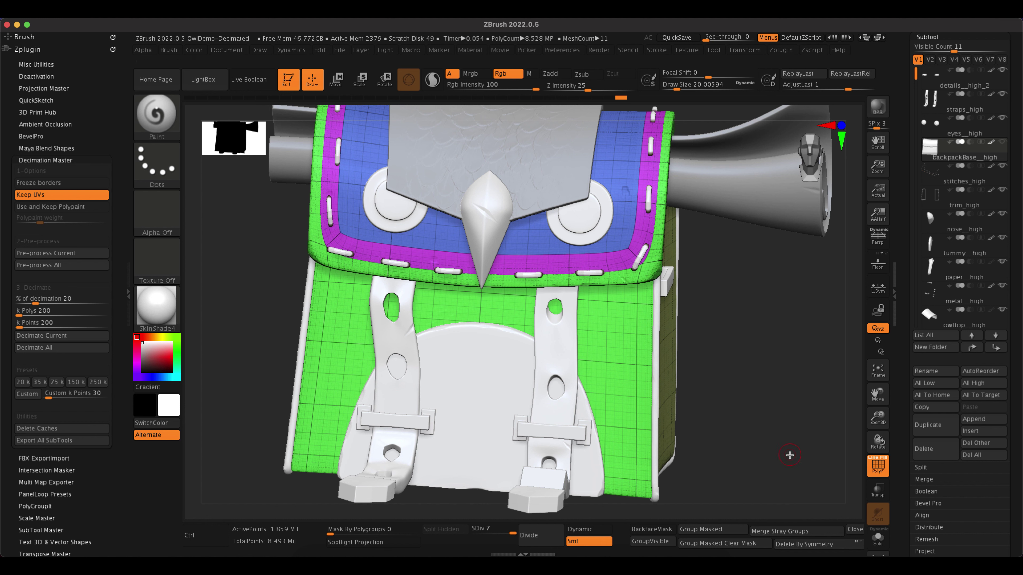
pyautogui.hotkey('ctrl', 'w')
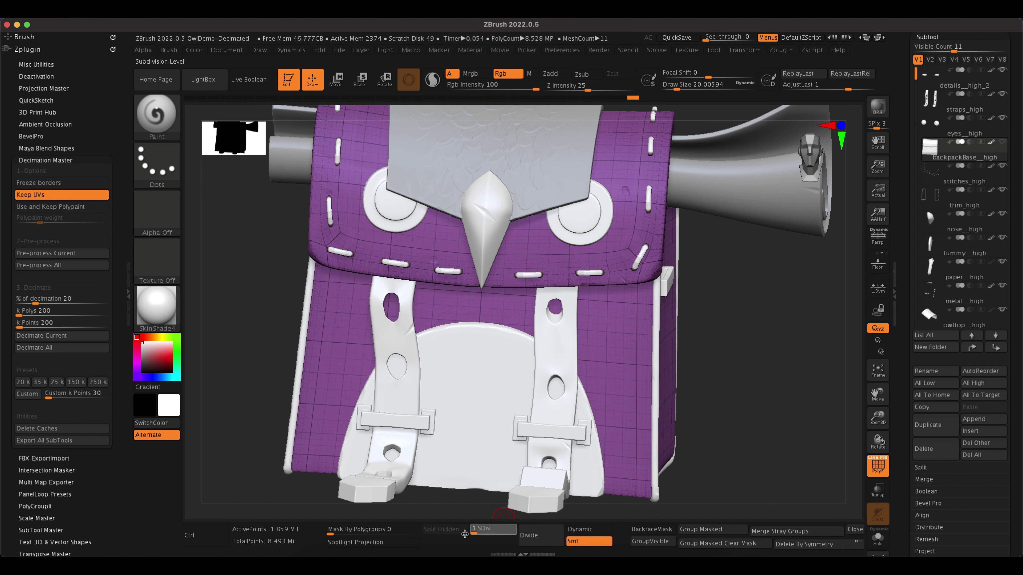
# Step: Compare the backpackBase__high subtool at subdivision levels 1 and 7 with Polyframe turned off
pyautogui.hotkey('shift', 'd')
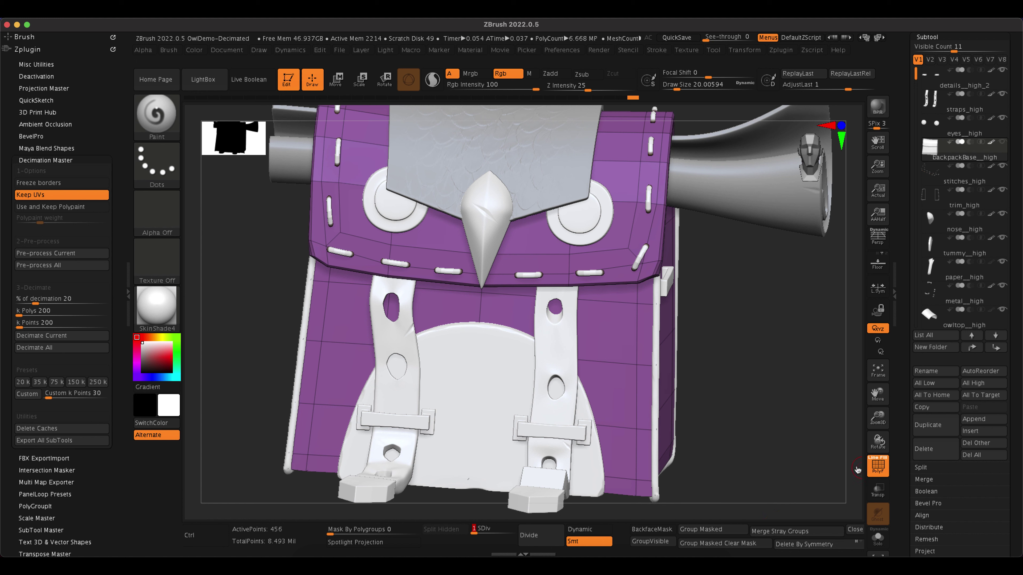
pyautogui.click(879, 471)
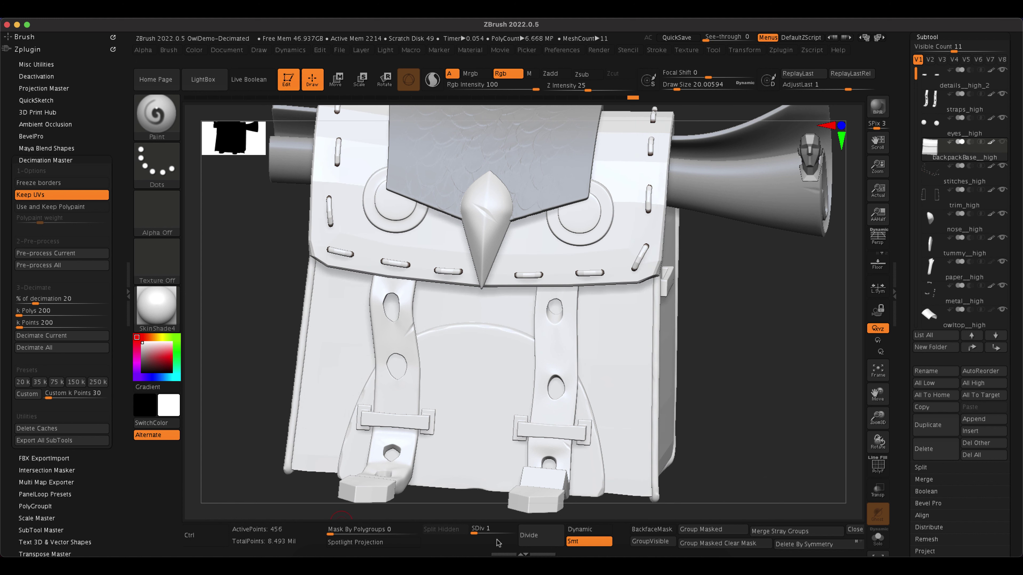
pyautogui.moveTo(476, 535); pyautogui.dragTo(510, 529)
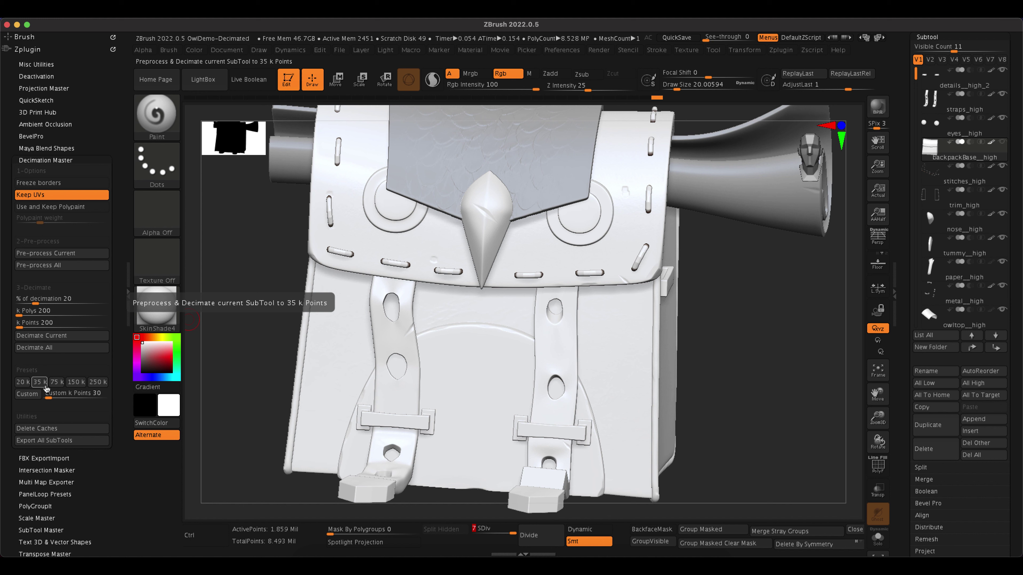
# Step: Decimate the backpackBase__high subtool with the 35 k preset and display its Polyframe
pyautogui.click(46, 385)
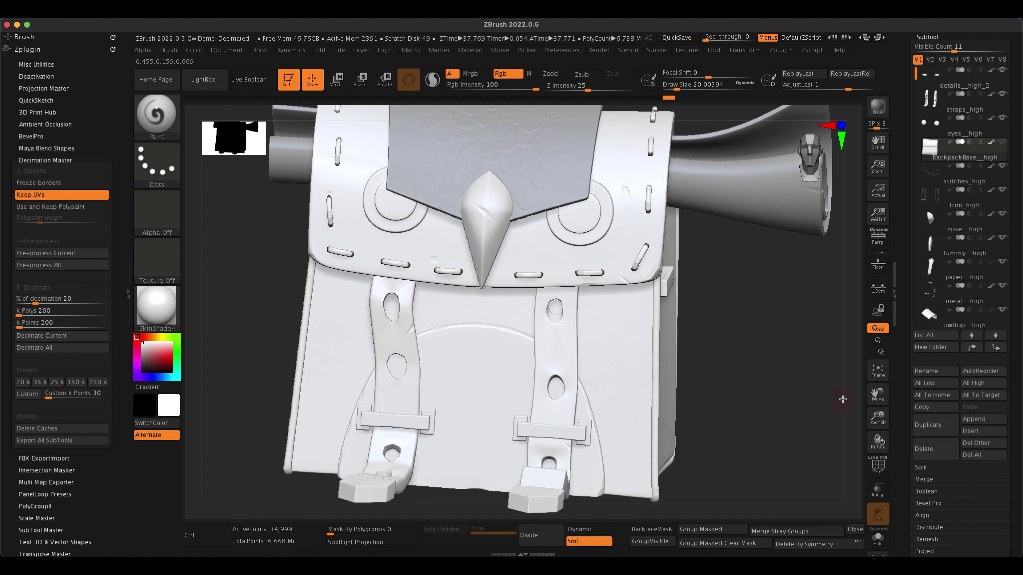
pyautogui.click(878, 465)
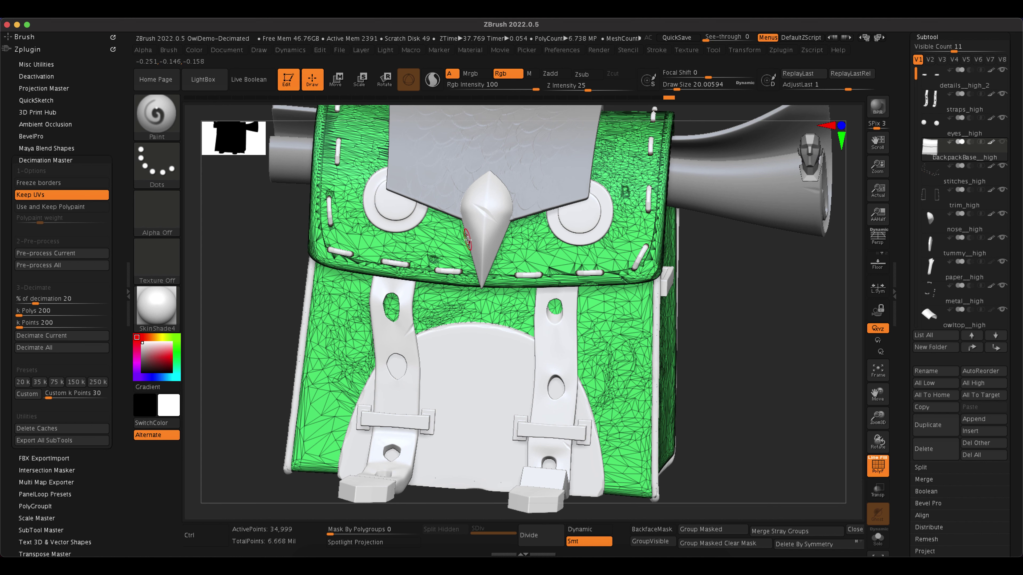
# Step: Examine the decimated backpack's surface detail around the flap and straps with and without Polyframe
pyautogui.keyDown('alt'); pyautogui.moveTo(722, 269); pyautogui.dragTo(833, 336); pyautogui.keyUp('alt')
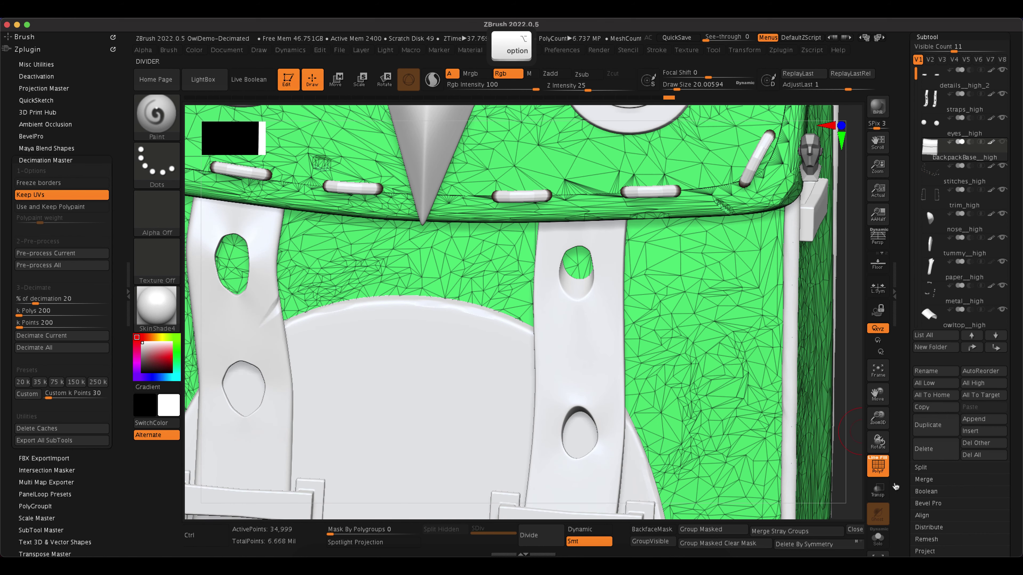
pyautogui.click(888, 478)
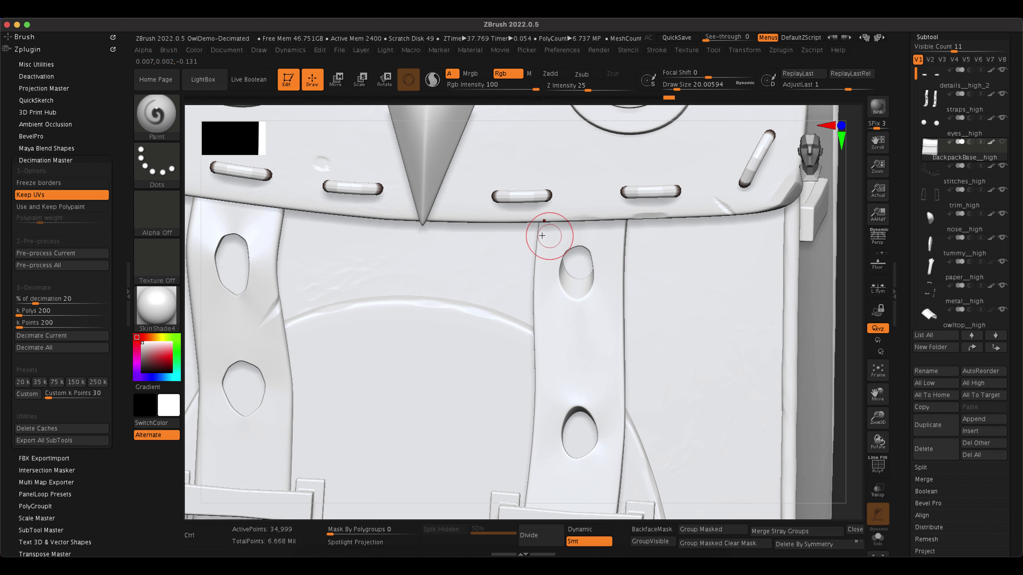
pyautogui.click(880, 472)
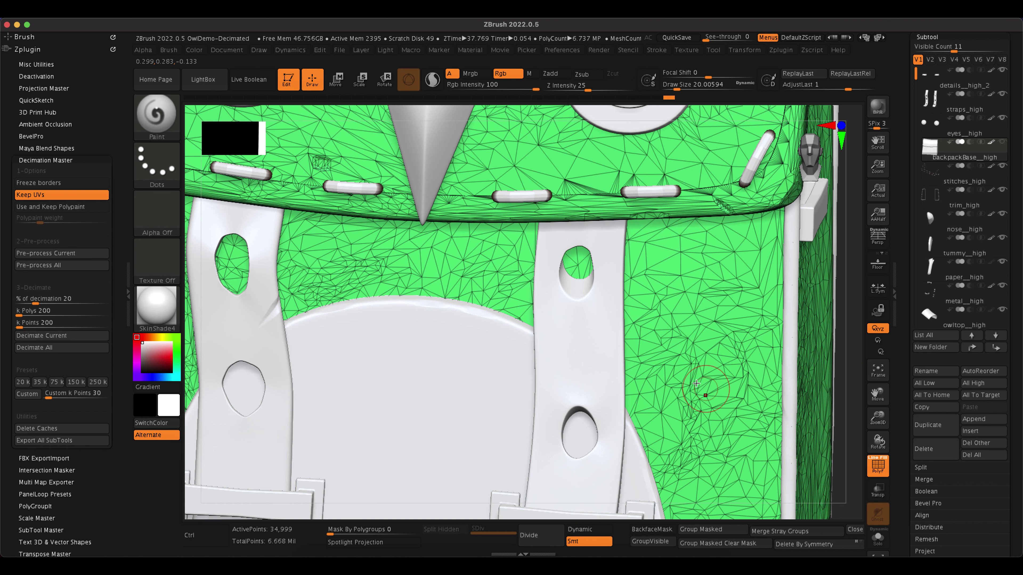
pyautogui.press('alt')
pyautogui.keyDown('alt'); pyautogui.moveTo(841, 287); pyautogui.dragTo(780, 291); pyautogui.keyUp('alt')
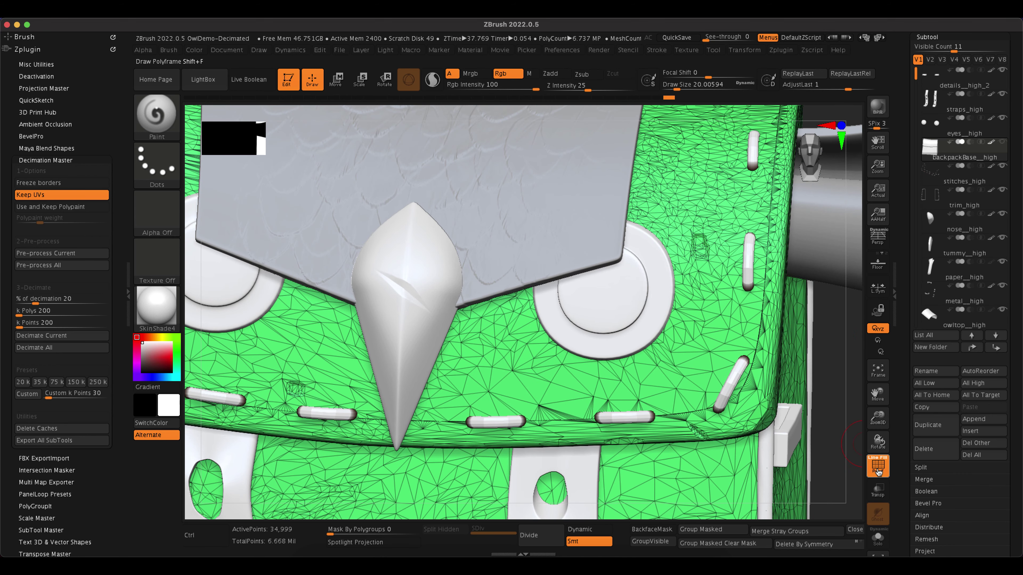
pyautogui.click(878, 469)
pyautogui.press('alt')
pyautogui.keyDown('alt'); pyautogui.moveTo(810, 325); pyautogui.dragTo(797, 191); pyautogui.keyUp('alt')
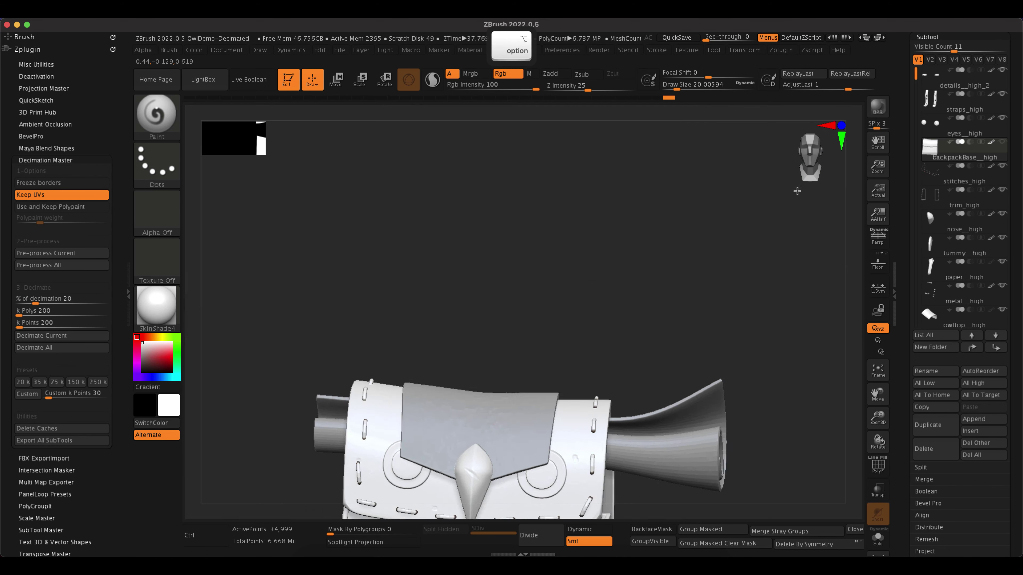
pyautogui.keyDown('alt'); pyautogui.moveTo(770, 382); pyautogui.dragTo(754, 352); pyautogui.keyUp('alt')
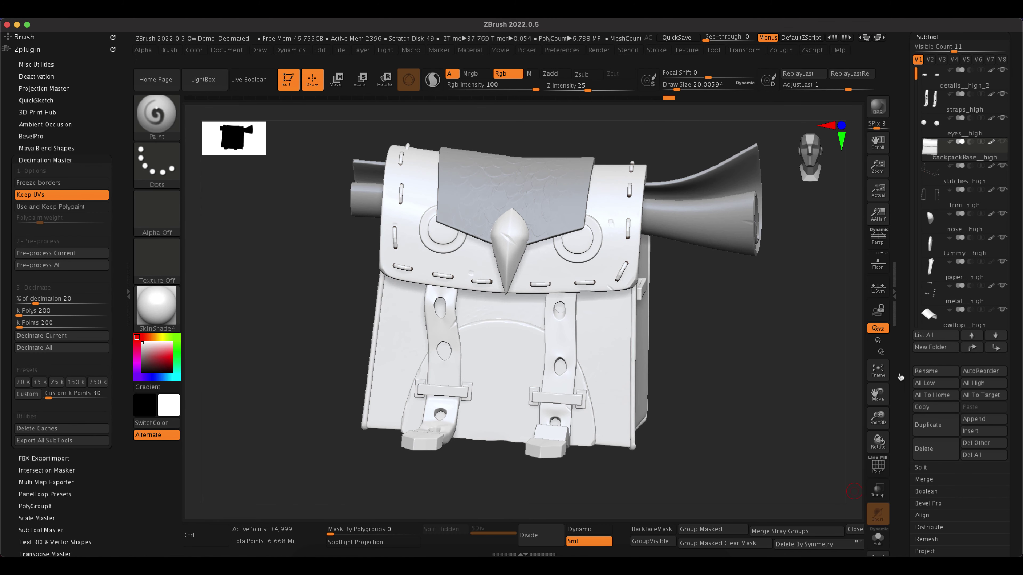
# Step: Select the stitches_high subtool and turn the visibility of backpackBase__high back on
pyautogui.click(981, 186)
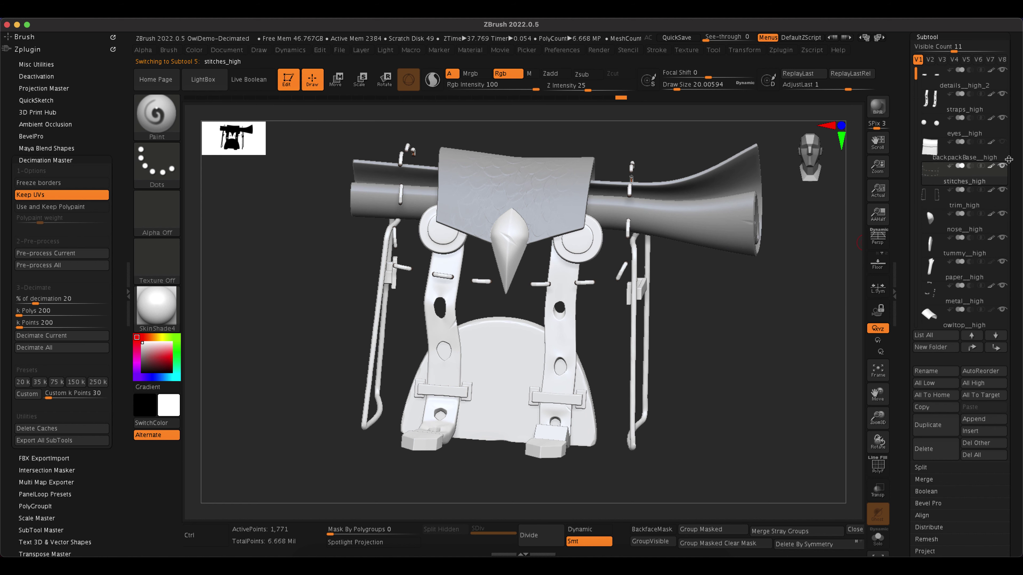
pyautogui.click(1003, 141)
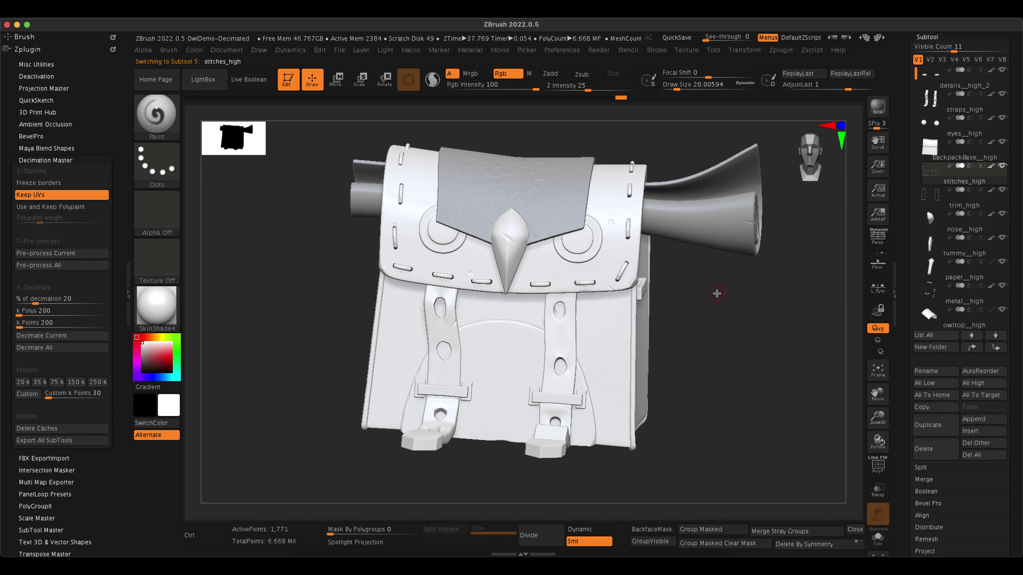
pyautogui.keyDown('alt'); pyautogui.moveTo(715, 292); pyautogui.dragTo(727, 444); pyautogui.keyUp('alt')
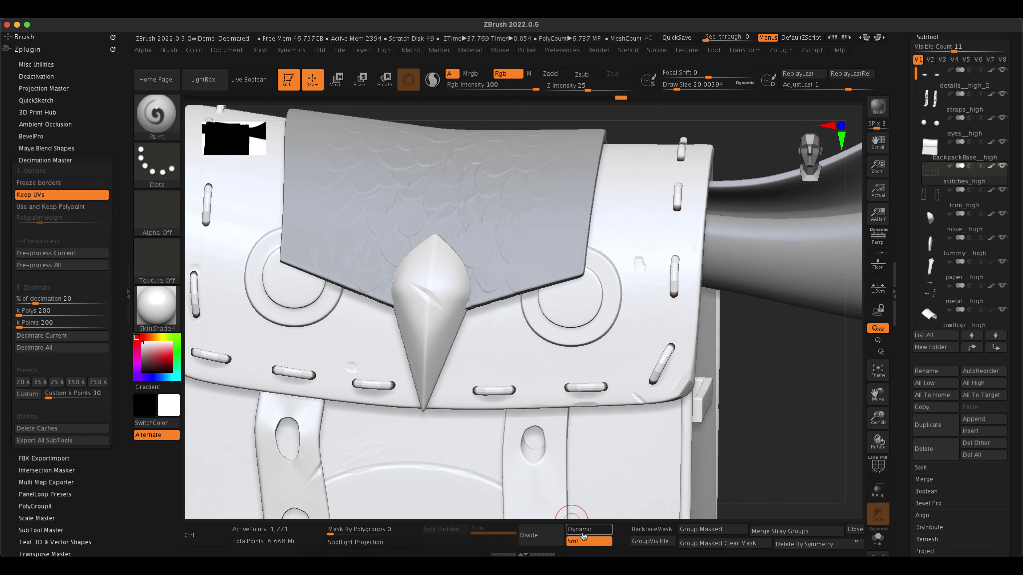
# Step: Subdivide the stitches_high subtool once and delete its lower subdivision levels
pyautogui.click(536, 536)
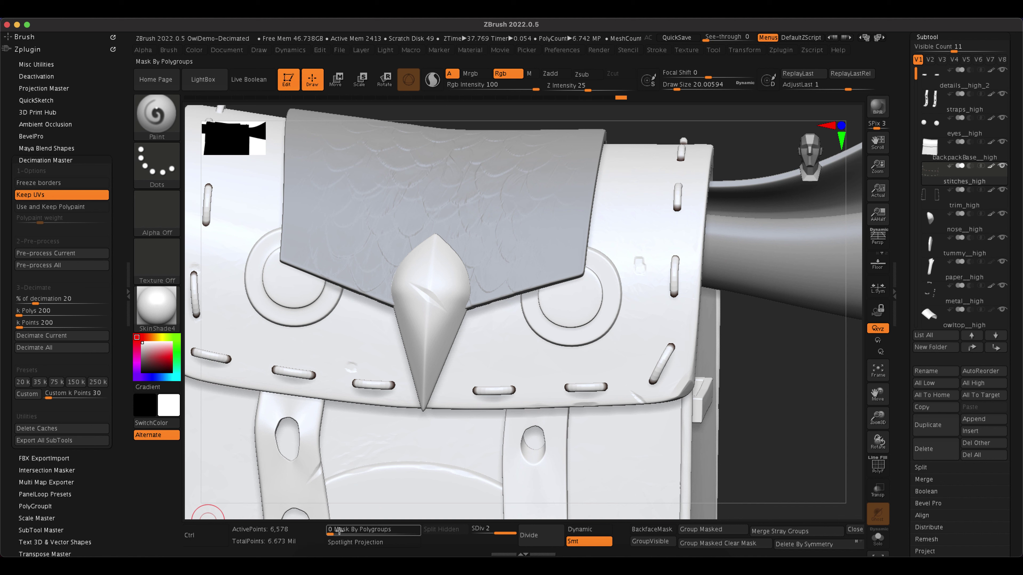
pyautogui.scroll(-6, 928, 208)
pyautogui.click(947, 360)
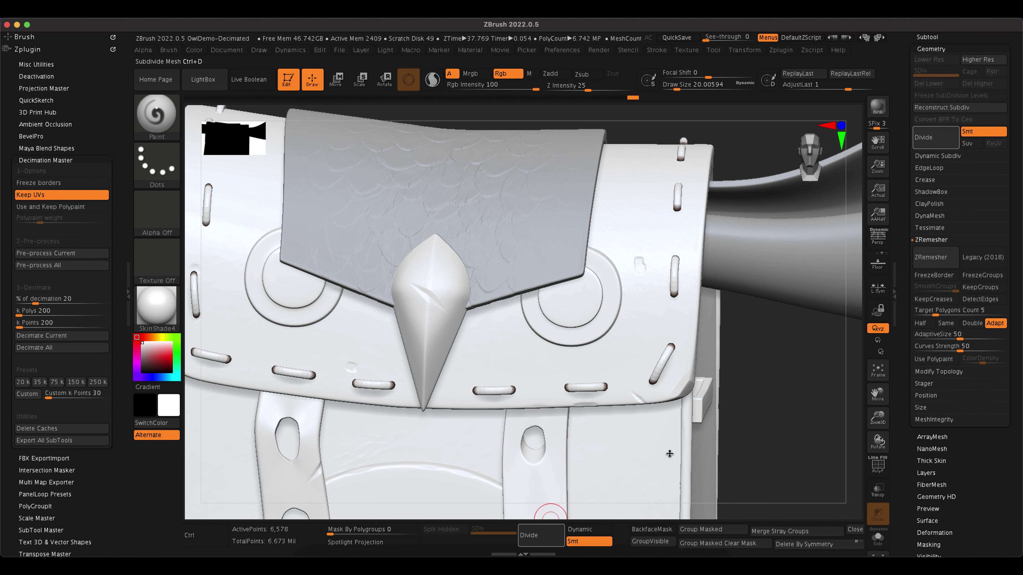
# Step: Select the trim_high subtool and decimate it with the 20 k preset
pyautogui.click(927, 49)
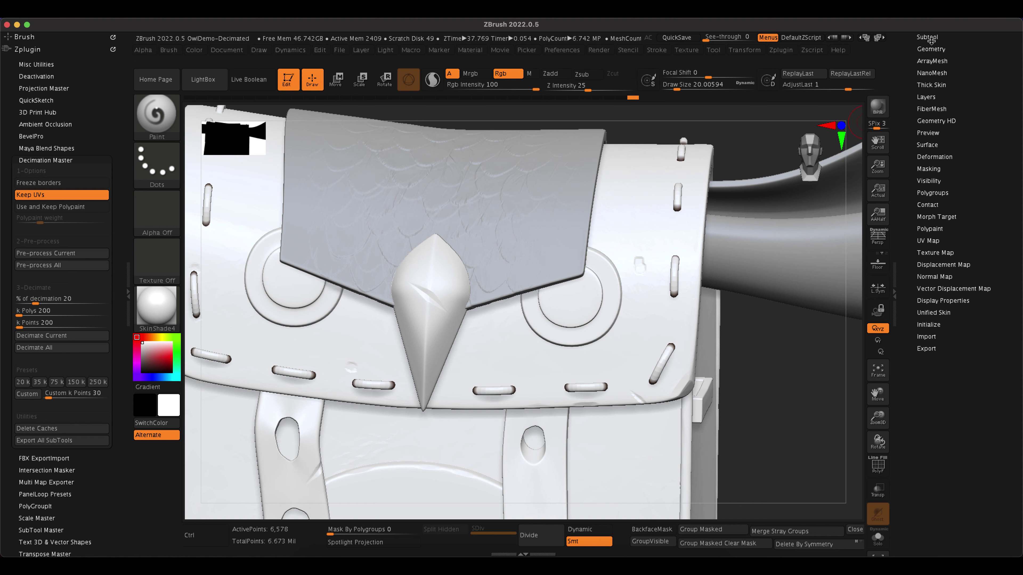
pyautogui.click(927, 37)
pyautogui.click(951, 201)
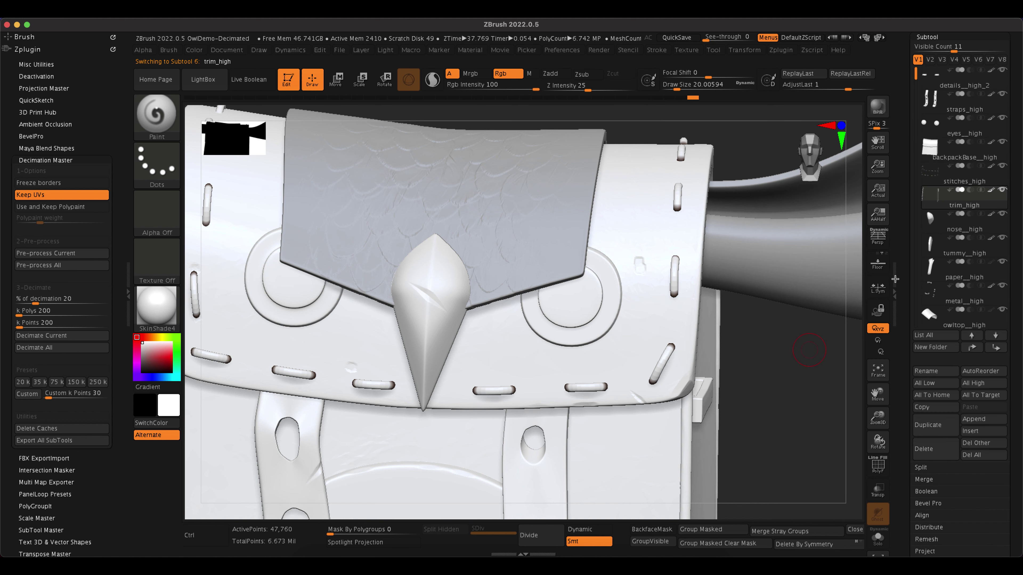
pyautogui.keyDown('alt'); pyautogui.moveTo(772, 403); pyautogui.dragTo(805, 373); pyautogui.keyUp('alt')
pyautogui.moveTo(804, 417); pyautogui.dragTo(651, 448)
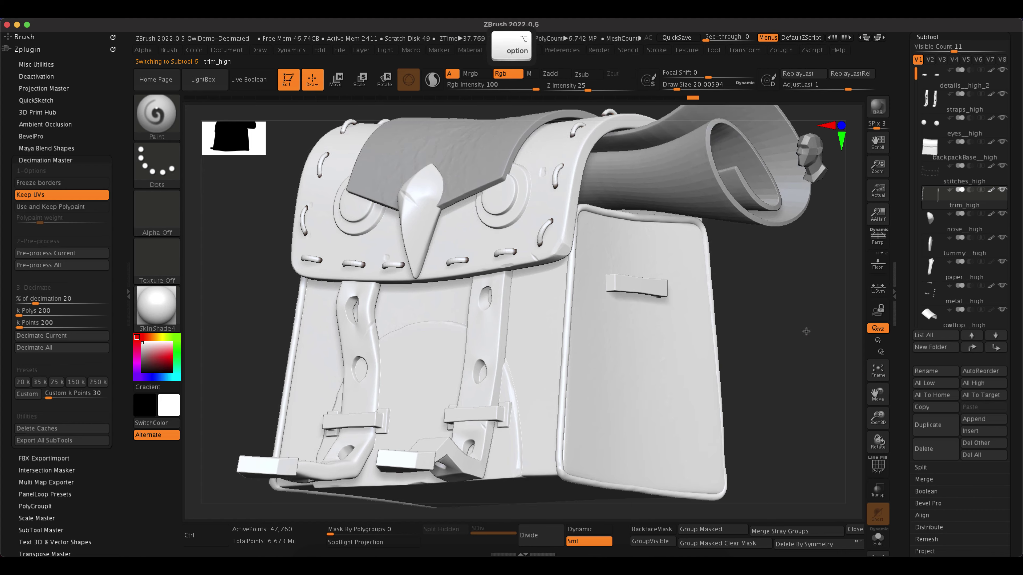
pyautogui.moveTo(794, 292)
pyautogui.keyDown('alt'); pyautogui.mouseDown()
pyautogui.moveTo(804, 322)
pyautogui.moveTo(810, 290)
pyautogui.mouseUp(); pyautogui.keyUp('alt')
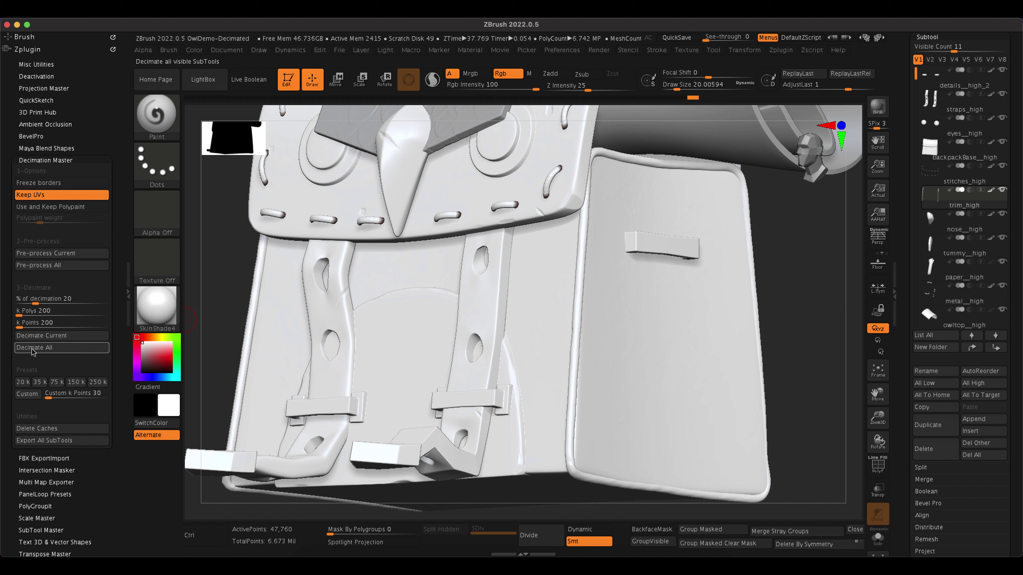
pyautogui.click(21, 383)
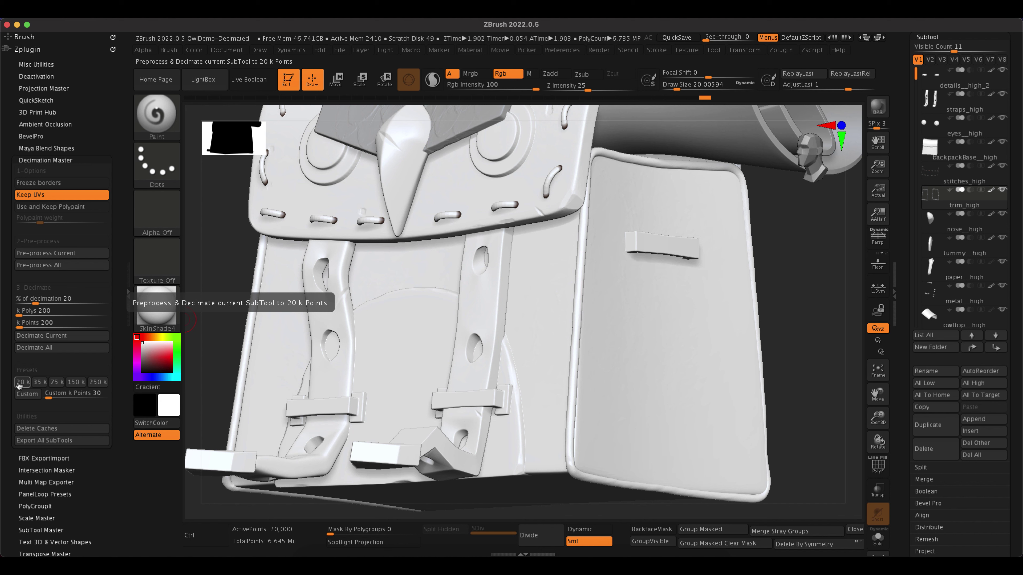
# Step: Display the trim's Polyframe and decimate the trim further to a custom 10 k points
pyautogui.hotkey('shift', 'f')
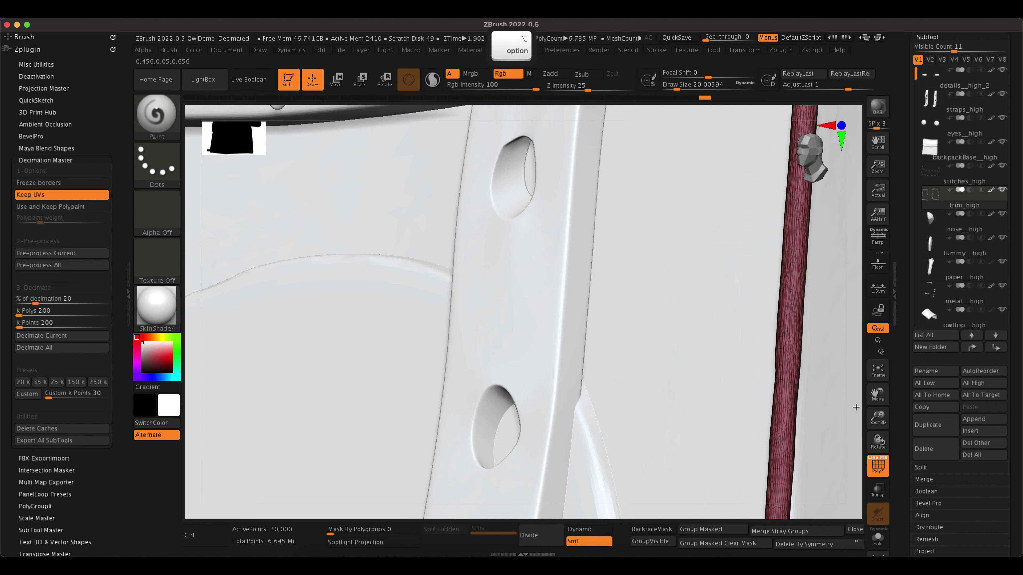
pyautogui.moveTo(48, 398); pyautogui.dragTo(46, 398)
pyautogui.click(27, 394)
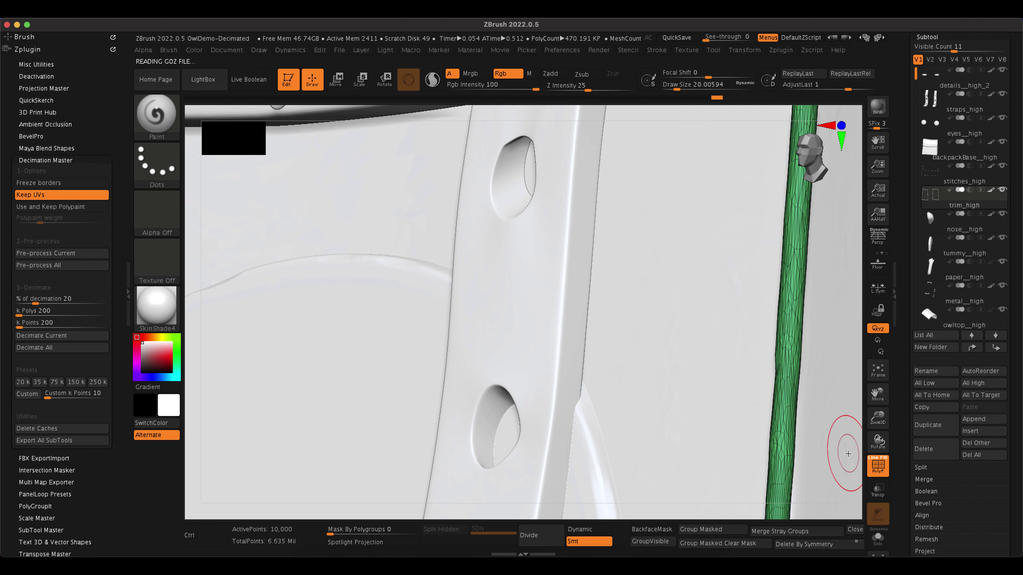
# Step: Display the Polyframe of the nose__high subtool and decimate it with the 20 k preset
pyautogui.press('f')
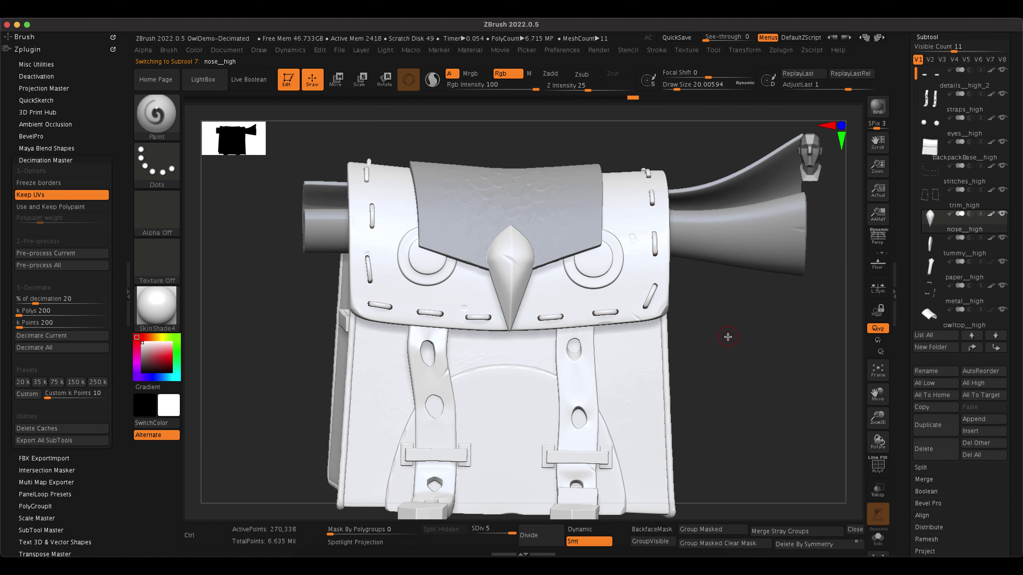
pyautogui.scroll(5, 727, 337)
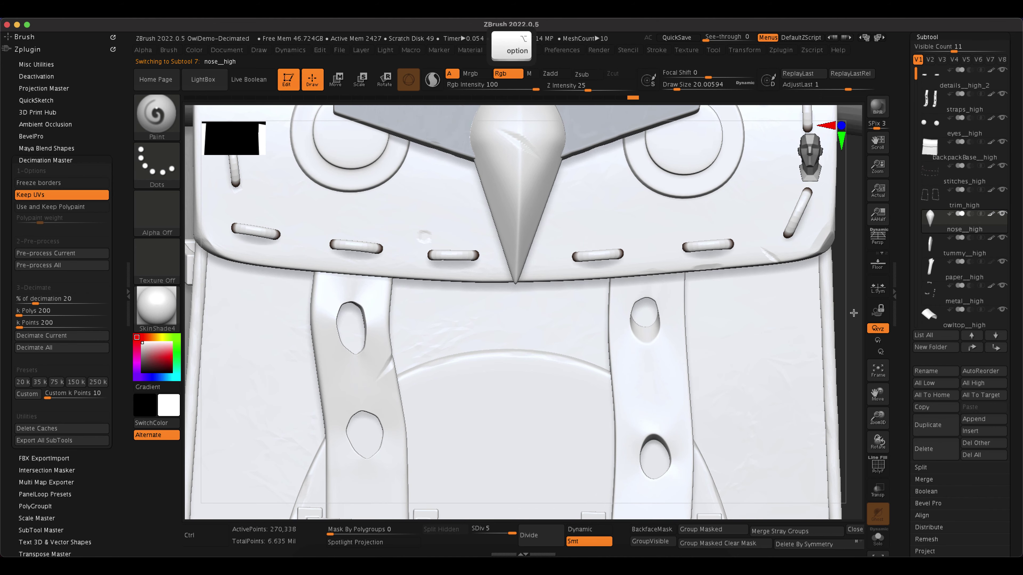
pyautogui.click(878, 465)
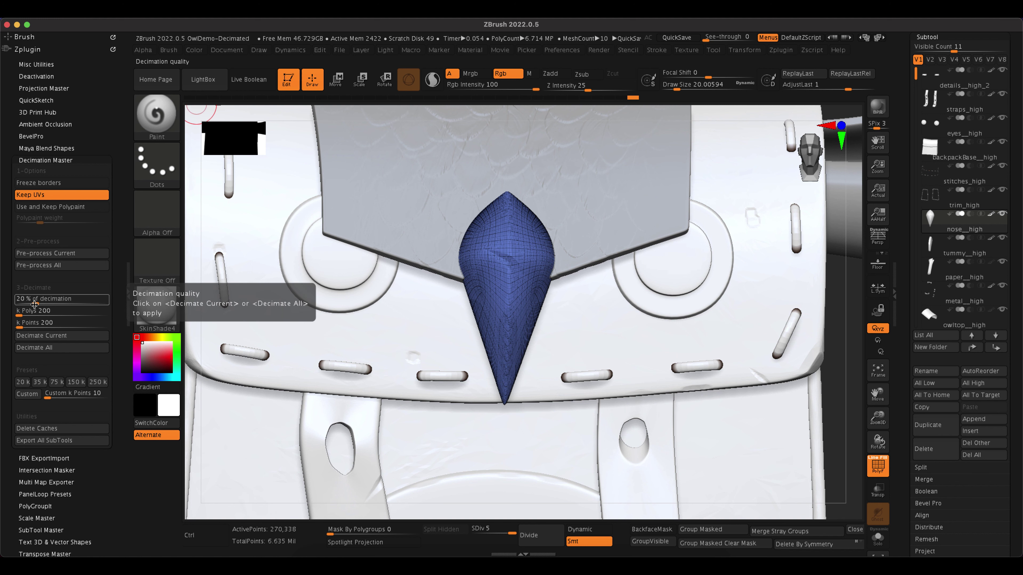
pyautogui.click(22, 383)
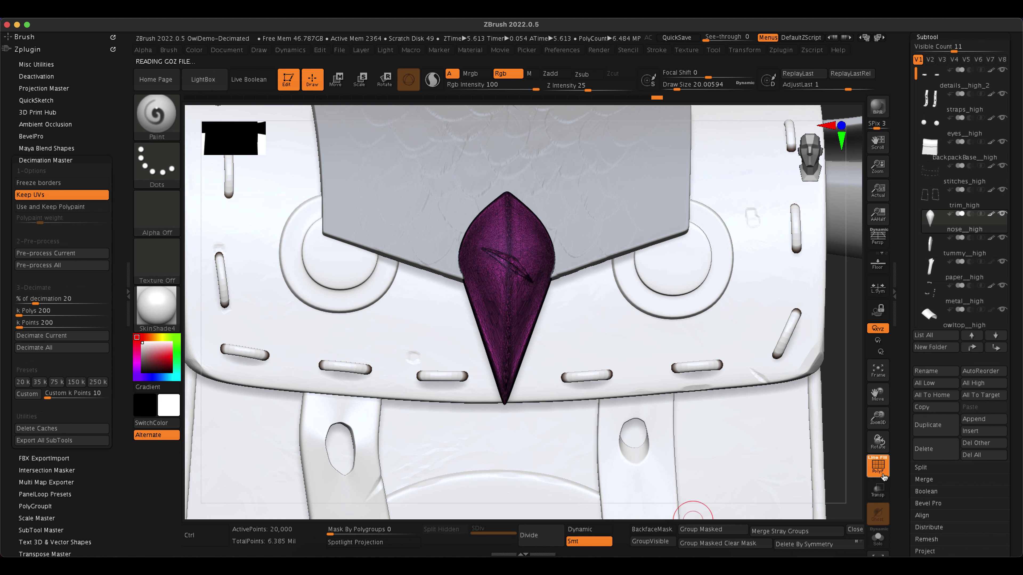
# Step: Select the tummy__high subtool, decimate it to a custom 10 k points and check its Polyframe
pyautogui.click(988, 254)
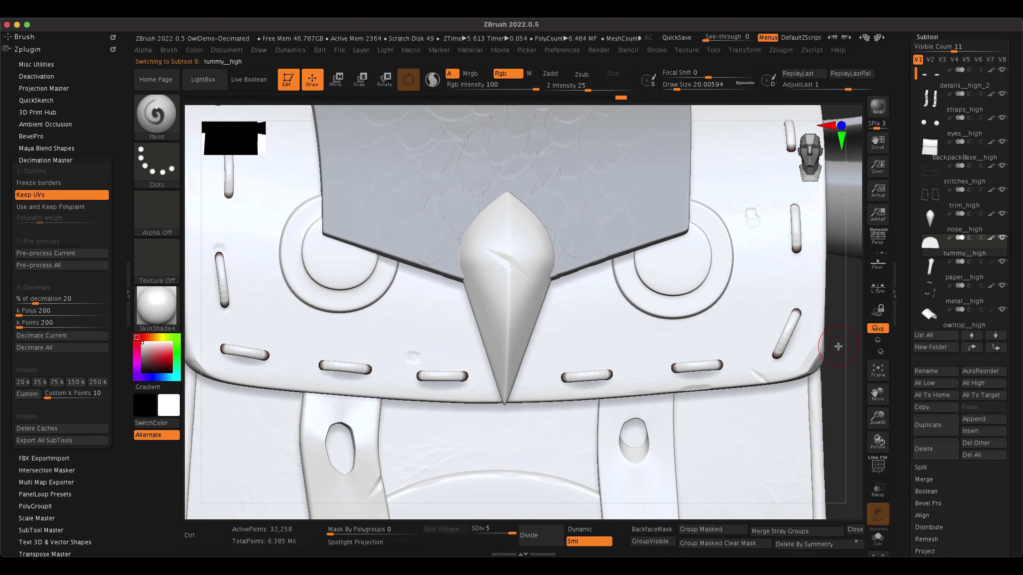
pyautogui.press('f')
pyautogui.press('f')
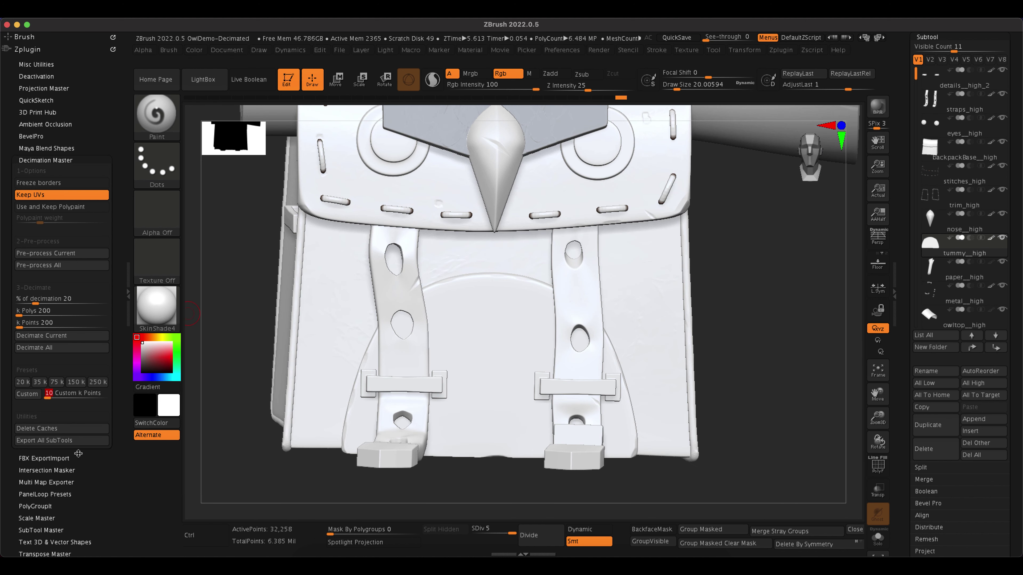
pyautogui.click(28, 394)
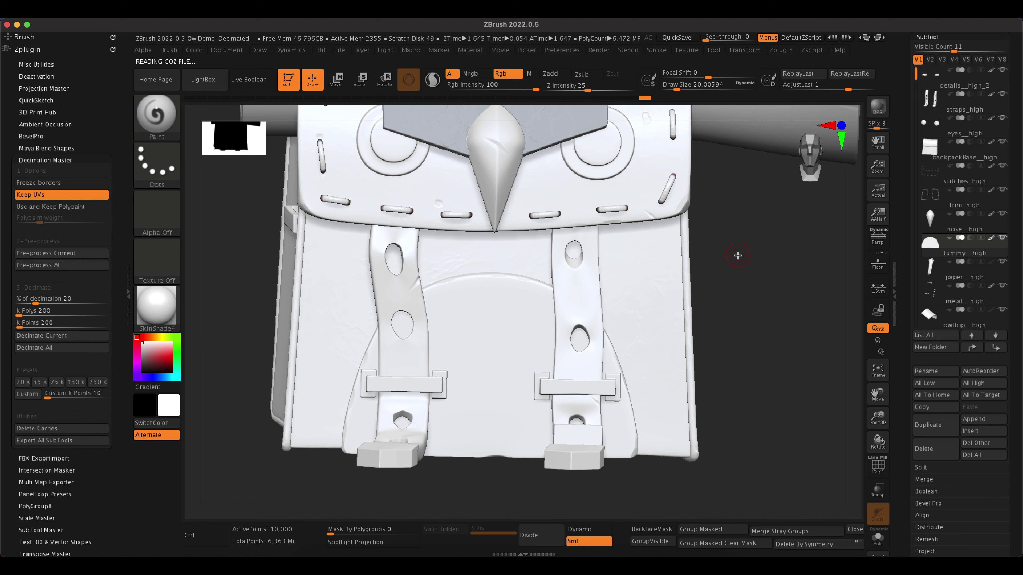
pyautogui.hotkey('shift', 'f')
pyautogui.moveTo(730, 388); pyautogui.dragTo(799, 372)
pyautogui.hotkey('shift', 'f')
pyautogui.moveTo(653, 405); pyautogui.dragTo(550, 192)
# Step: Select the metal__high subtool and inspect its topology with Polyframe on
pyautogui.click(953, 287)
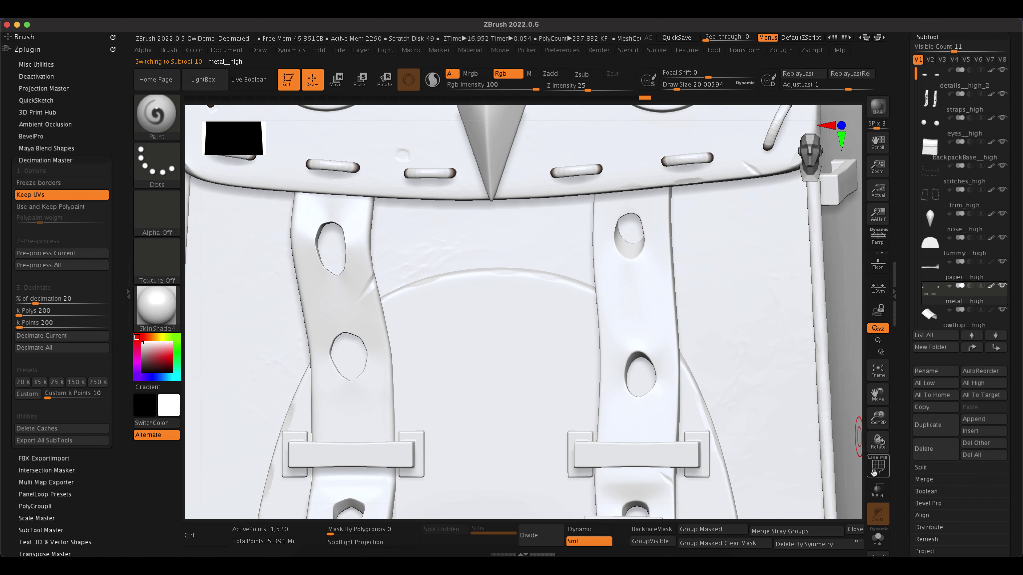
pyautogui.click(878, 466)
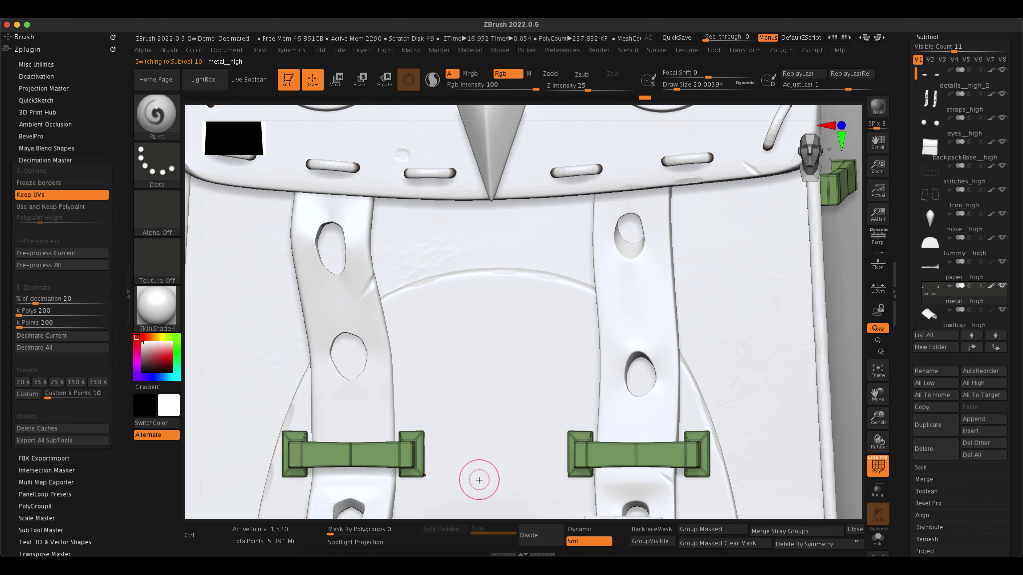
# Step: Select the owltop__high subtool and display its Polyframe on the backpack's flap
pyautogui.moveTo(949, 324)
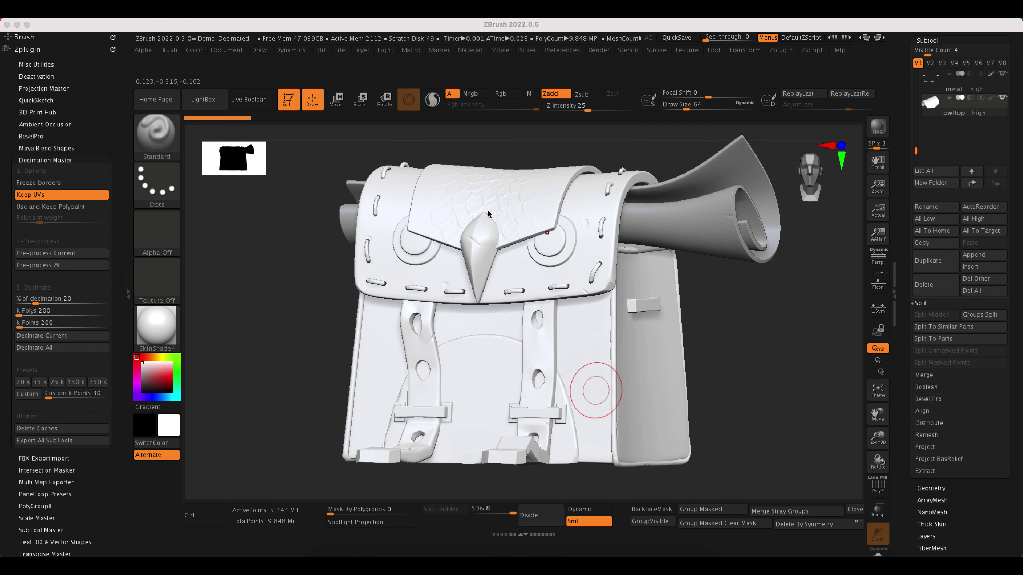
pyautogui.click(931, 114)
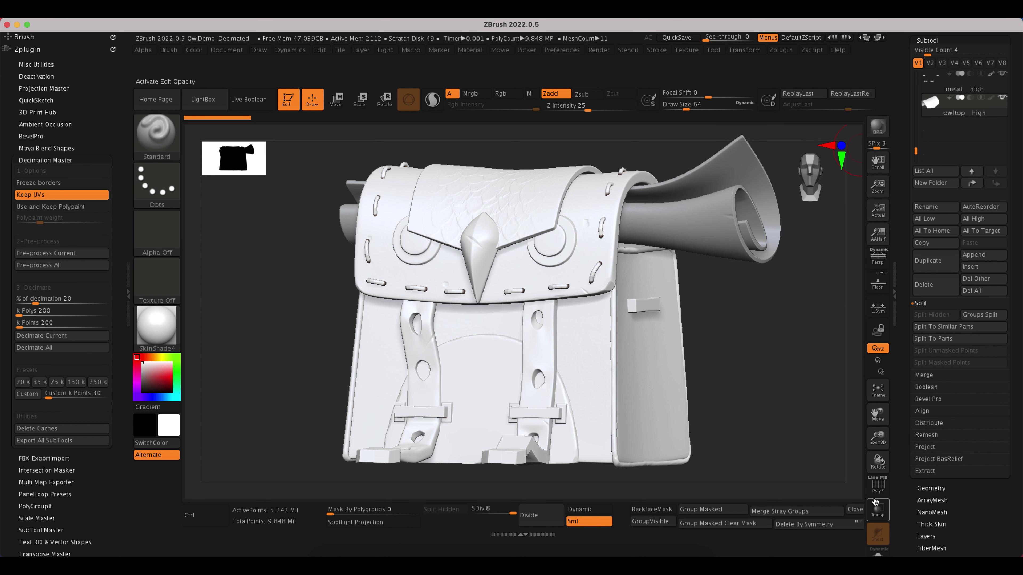
pyautogui.click(876, 488)
pyautogui.keyDown('alt'); pyautogui.moveTo(758, 331); pyautogui.dragTo(799, 441); pyautogui.keyUp('alt')
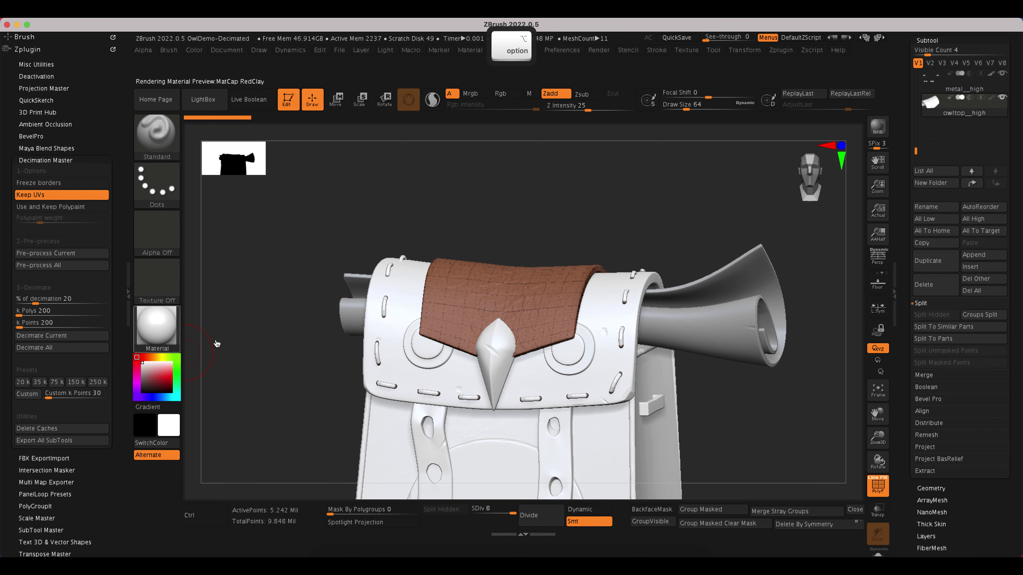
# Step: Switch the display material to MatCap Red Wax and frame the owl flap closely
pyautogui.press('m')
pyautogui.click(218, 258)
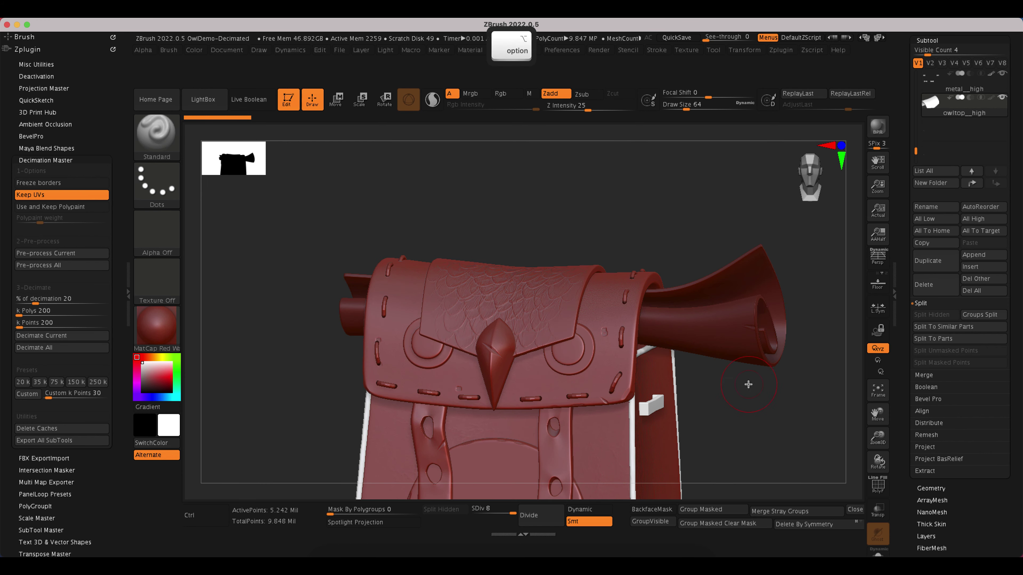
pyautogui.keyDown('alt'); pyautogui.moveTo(747, 384); pyautogui.dragTo(804, 347); pyautogui.keyUp('alt')
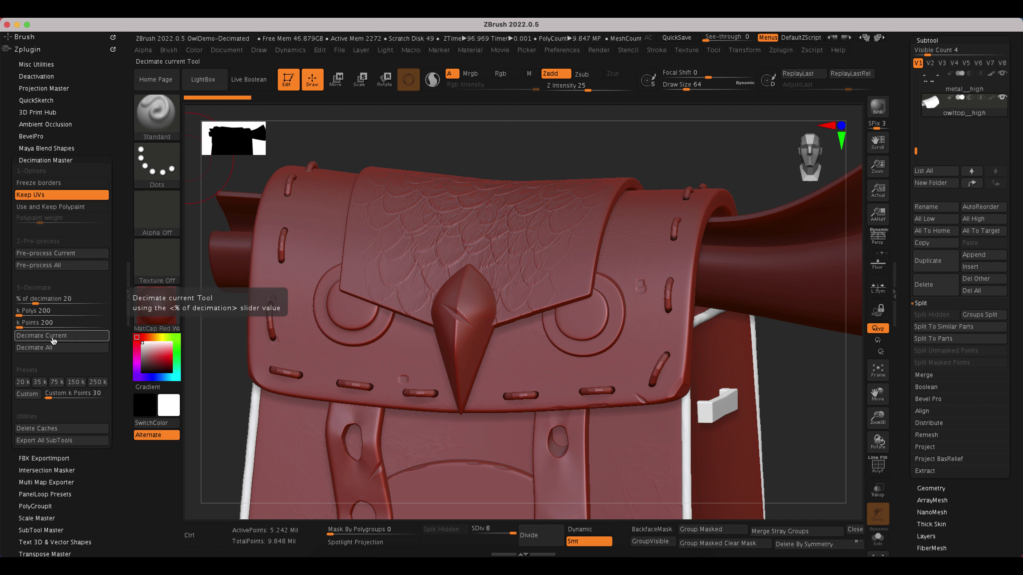
# Step: Decimate the owltop__high subtool to 20% and examine its feather detail with and without Polyframe
pyautogui.click(53, 341)
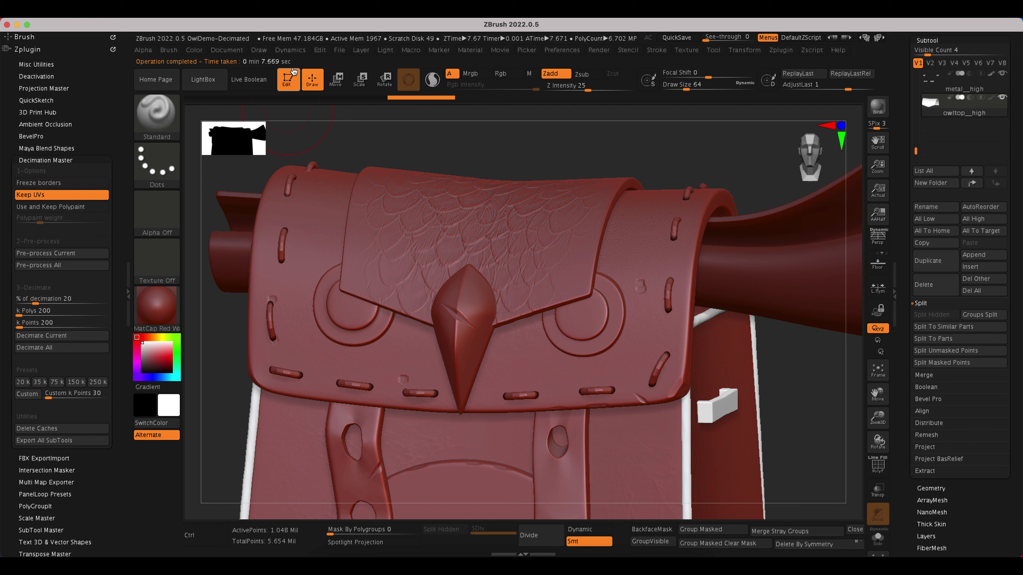
pyautogui.click(879, 467)
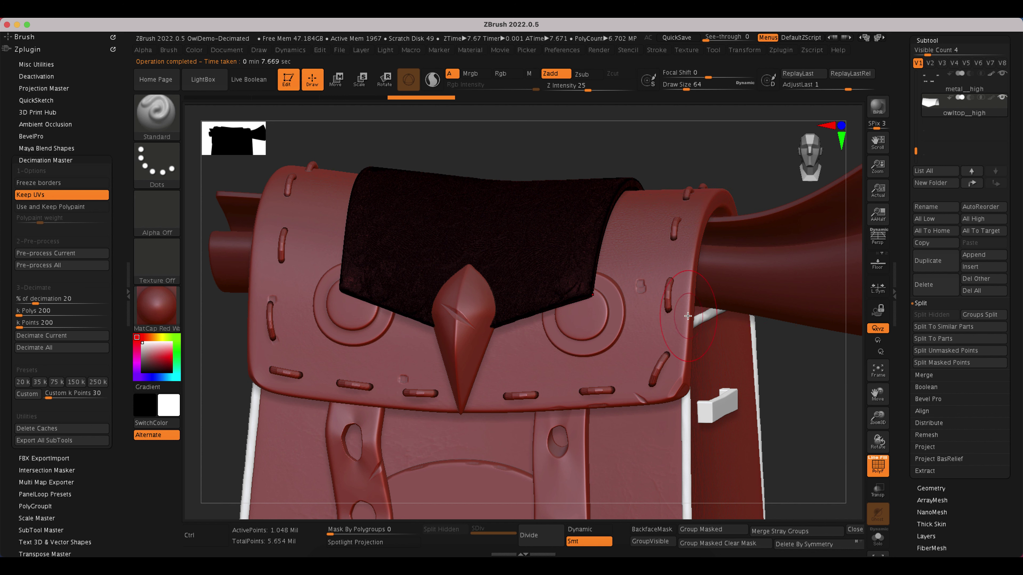
pyautogui.keyDown('alt'); pyautogui.moveTo(796, 375); pyautogui.dragTo(803, 393); pyautogui.keyUp('alt')
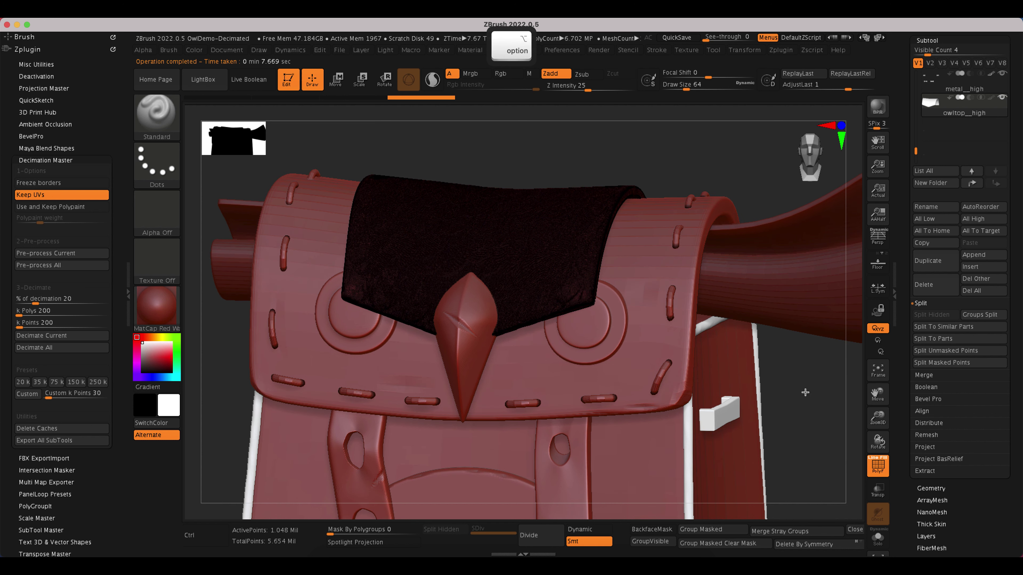
pyautogui.click(879, 468)
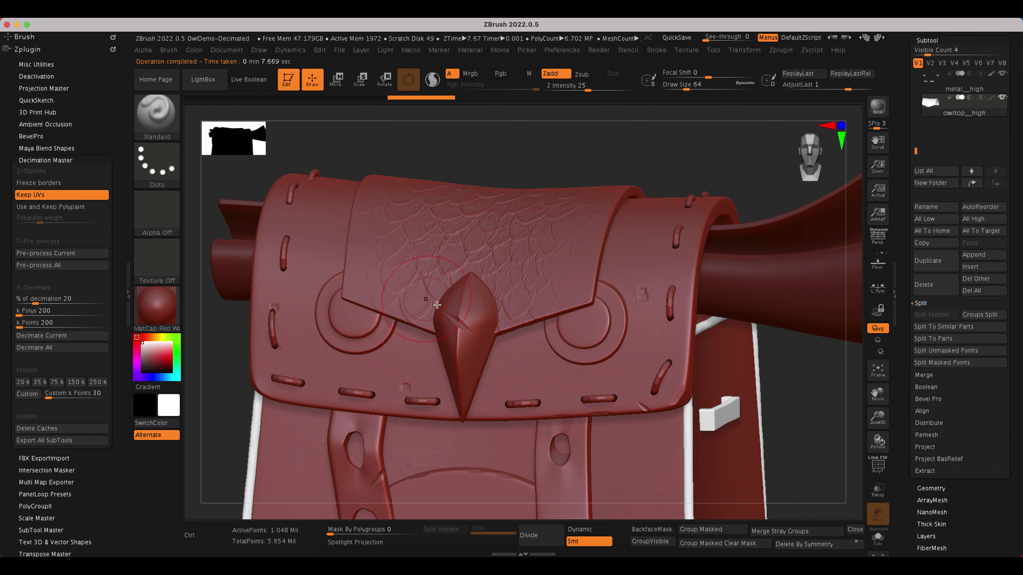
pyautogui.keyDown('alt'); pyautogui.moveTo(743, 174); pyautogui.dragTo(749, 206); pyautogui.keyUp('alt')
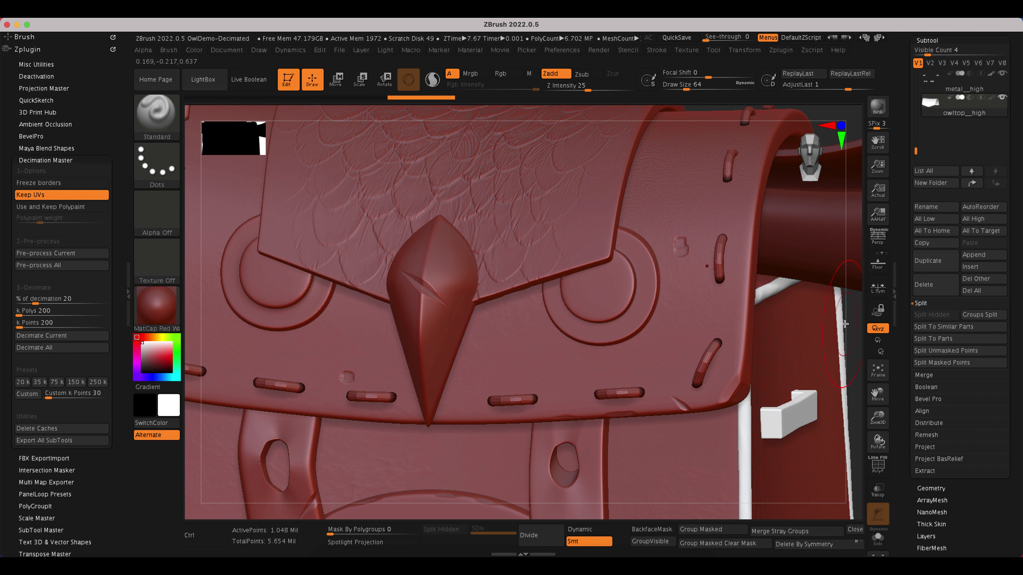
pyautogui.keyDown('alt'); pyautogui.moveTo(846, 325); pyautogui.dragTo(685, 250); pyautogui.keyUp('alt')
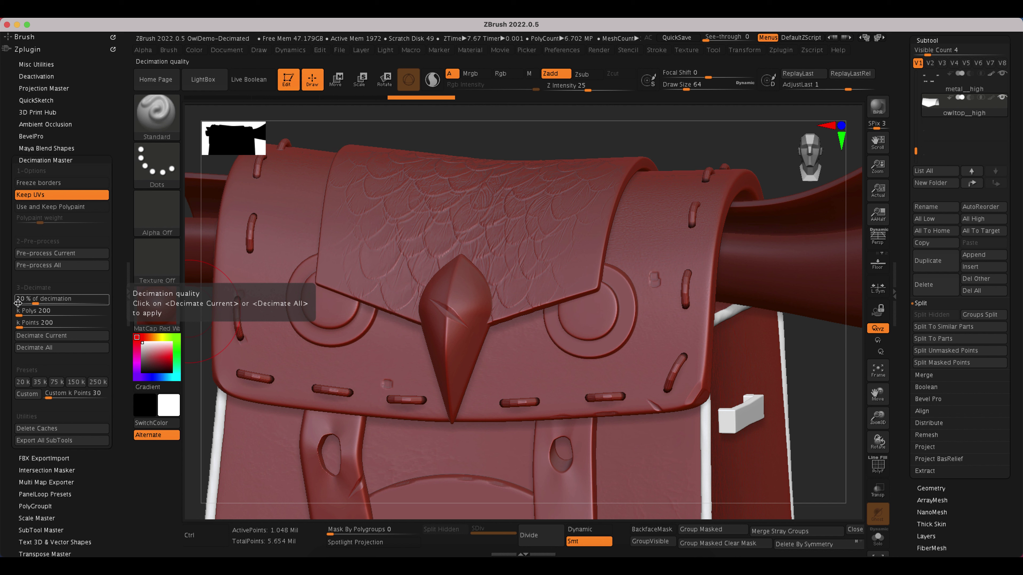
# Step: Decimate the owltop__high subtool further with the 75 k preset and display its Polyframe
pyautogui.click(53, 382)
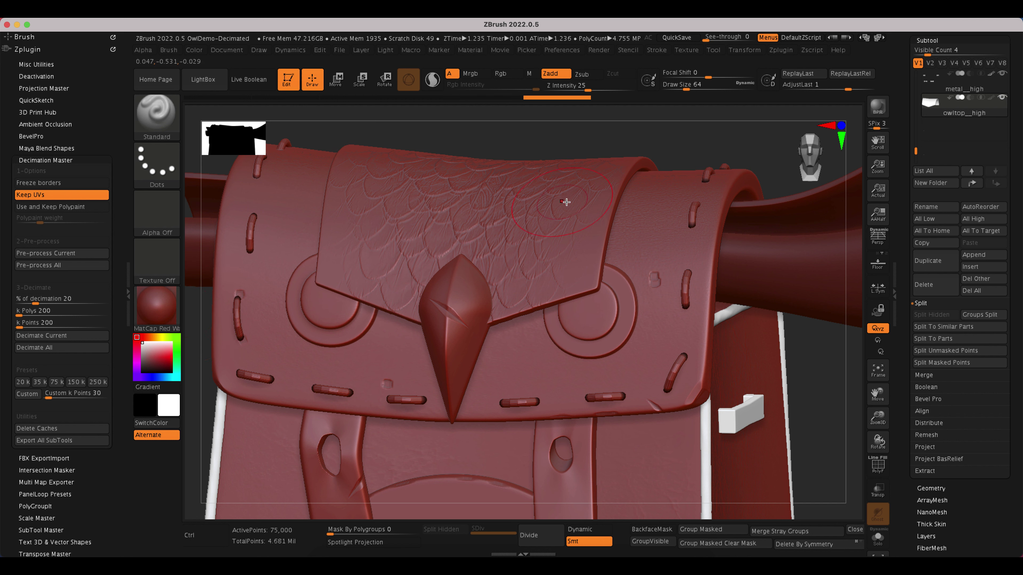
pyautogui.click(880, 472)
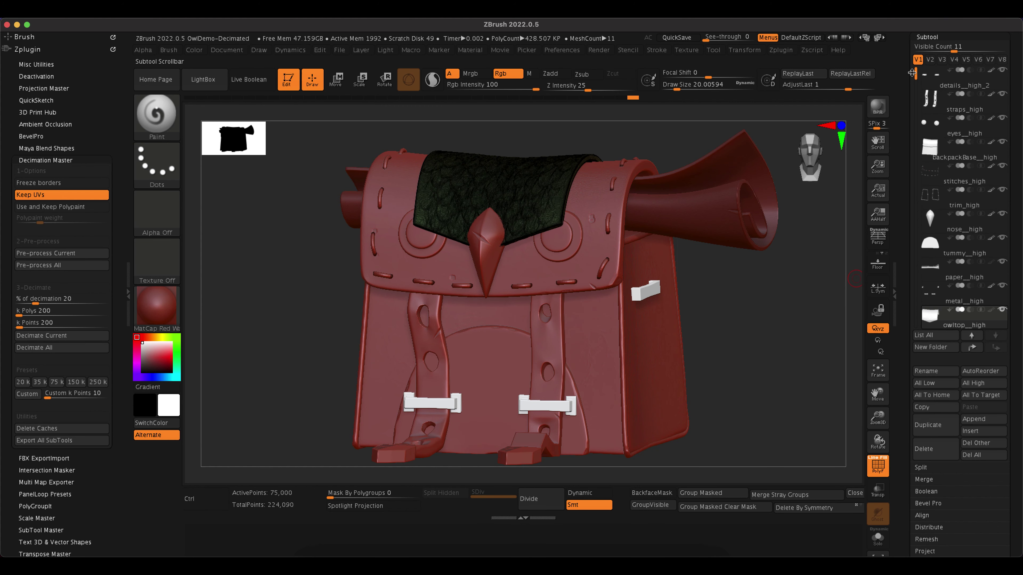
# Step: Turn on UV preservation for merging and merge all visible backpack subtools into a single tool
pyautogui.scroll(-3, 963, 173)
pyautogui.moveTo(916, 187); pyautogui.dragTo(907, 83)
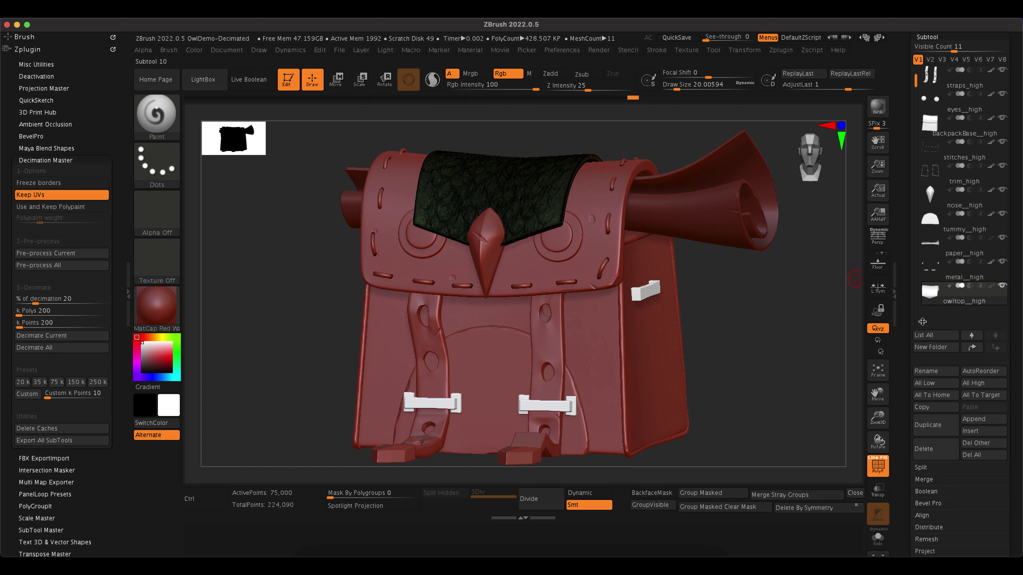
pyautogui.click(924, 480)
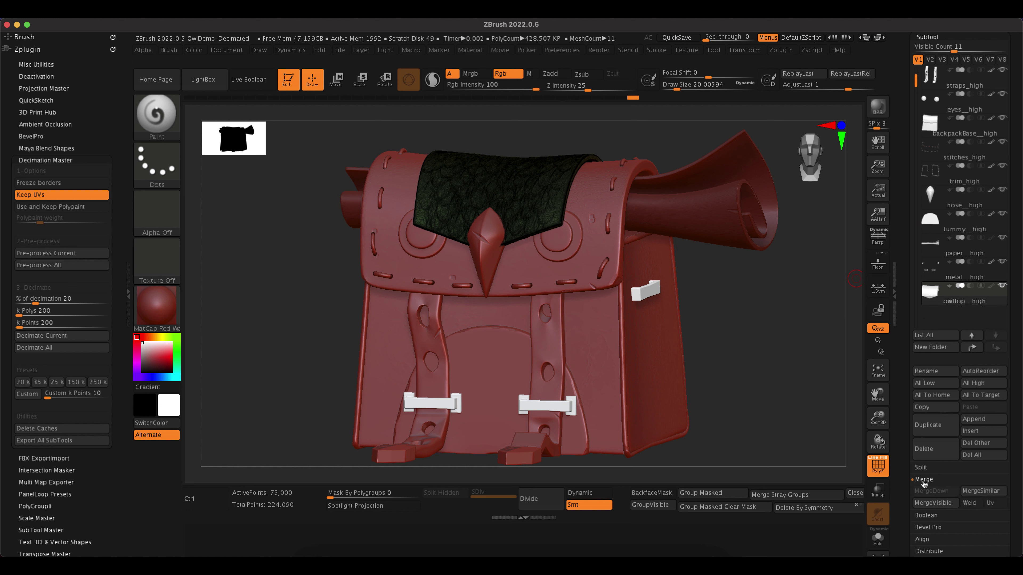
pyautogui.moveTo(907, 486); pyautogui.dragTo(903, 390)
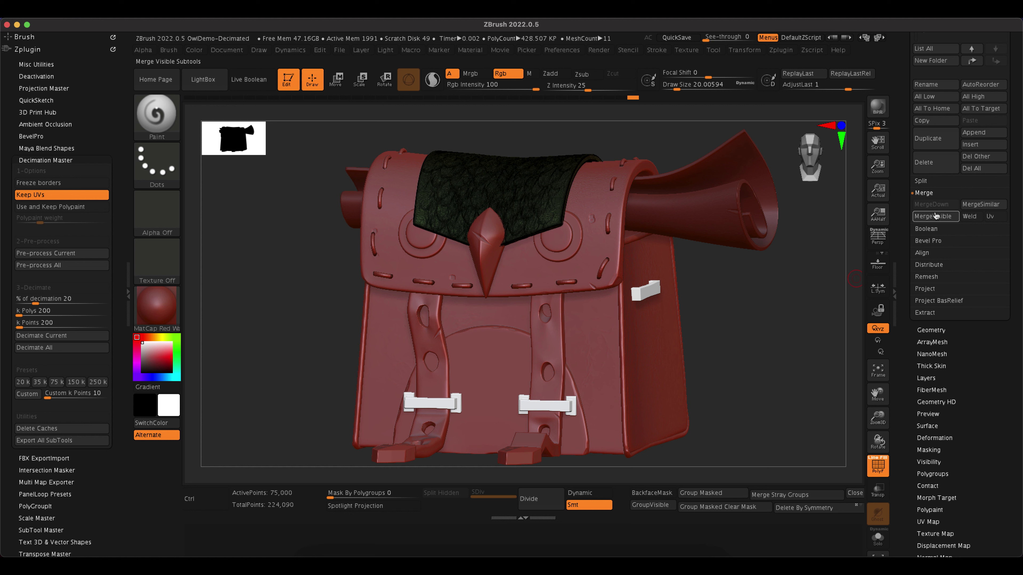
pyautogui.click(993, 218)
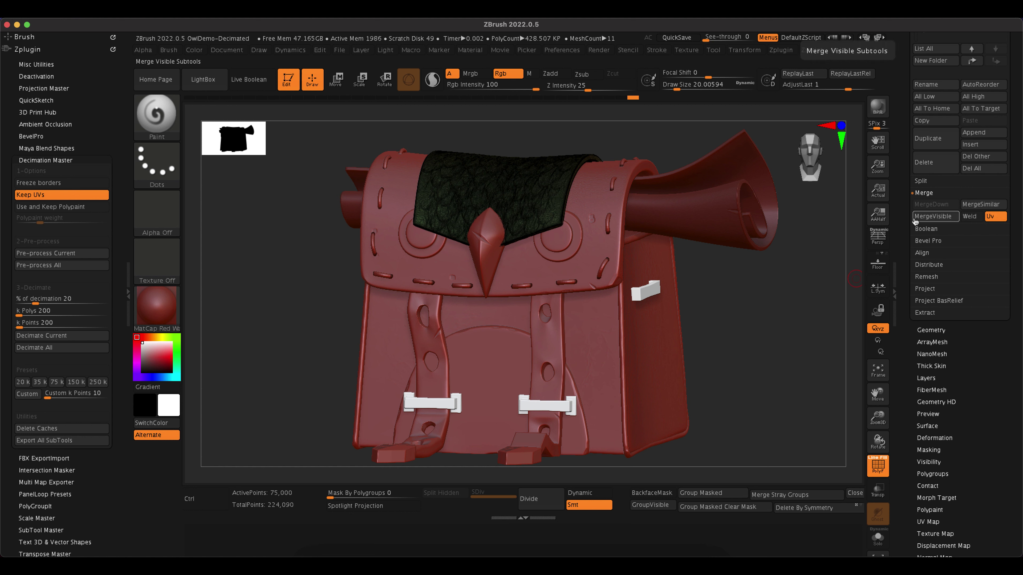
pyautogui.moveTo(901, 168); pyautogui.dragTo(898, 267)
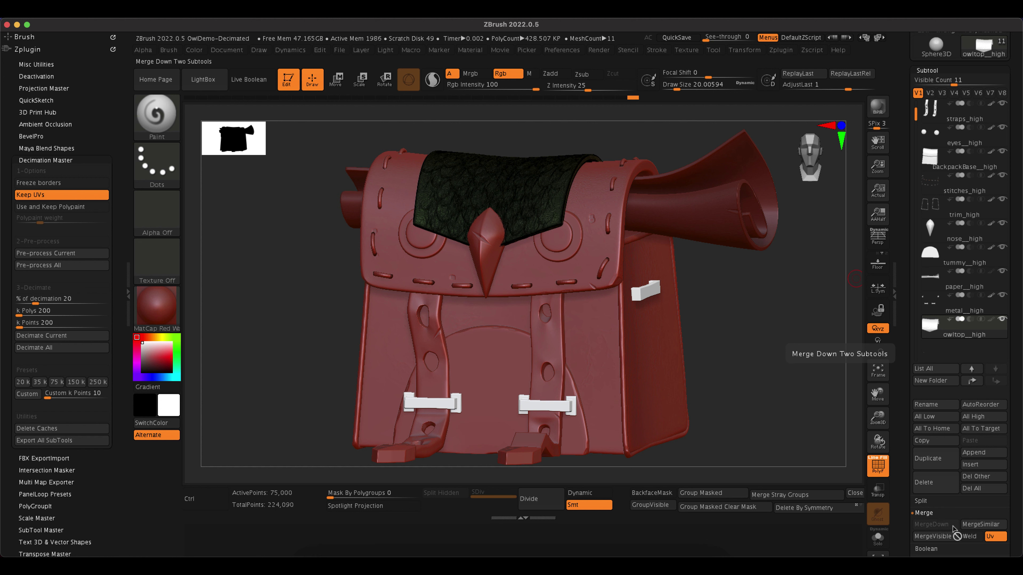
pyautogui.scroll(5, 908, 68)
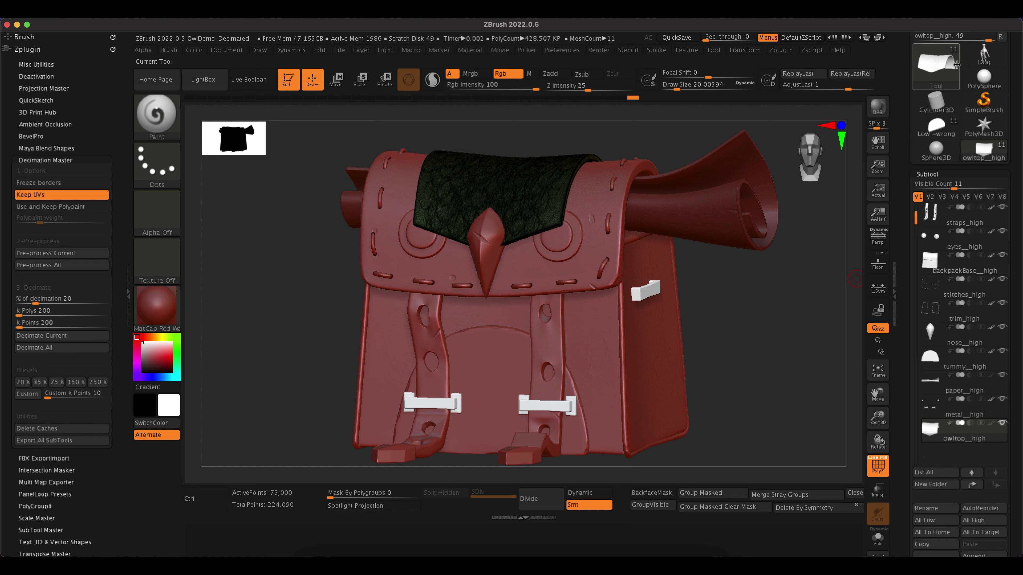
pyautogui.scroll(1, 905, 131)
pyautogui.moveTo(904, 132); pyautogui.dragTo(906, 204)
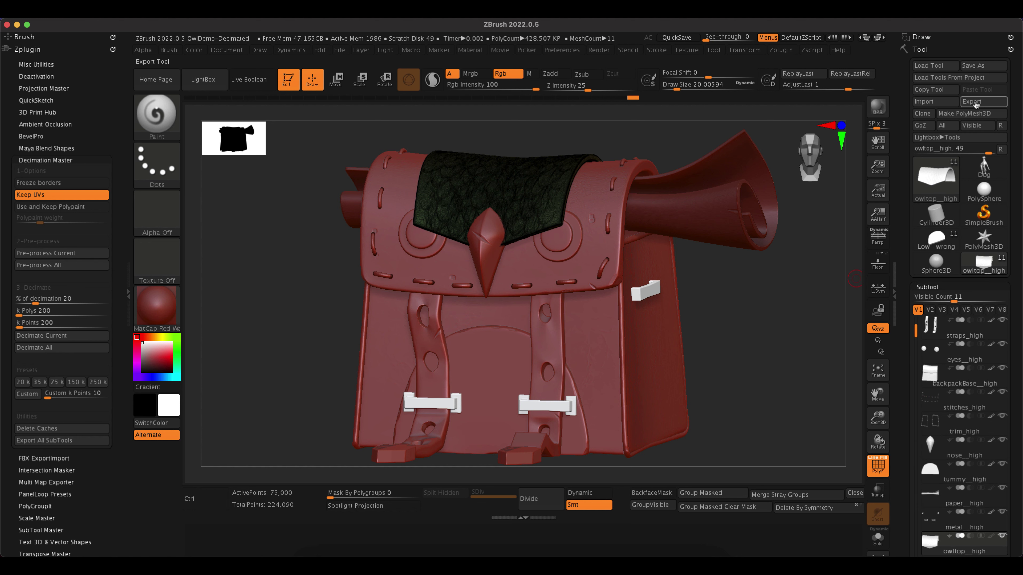
pyautogui.scroll(-10, 926, 323)
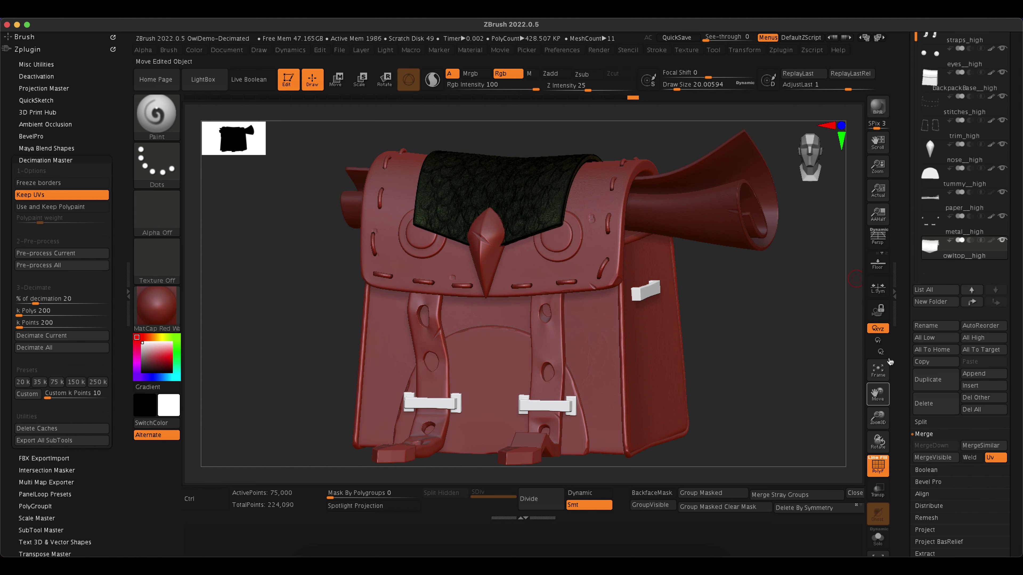
pyautogui.scroll(1, 963, 508)
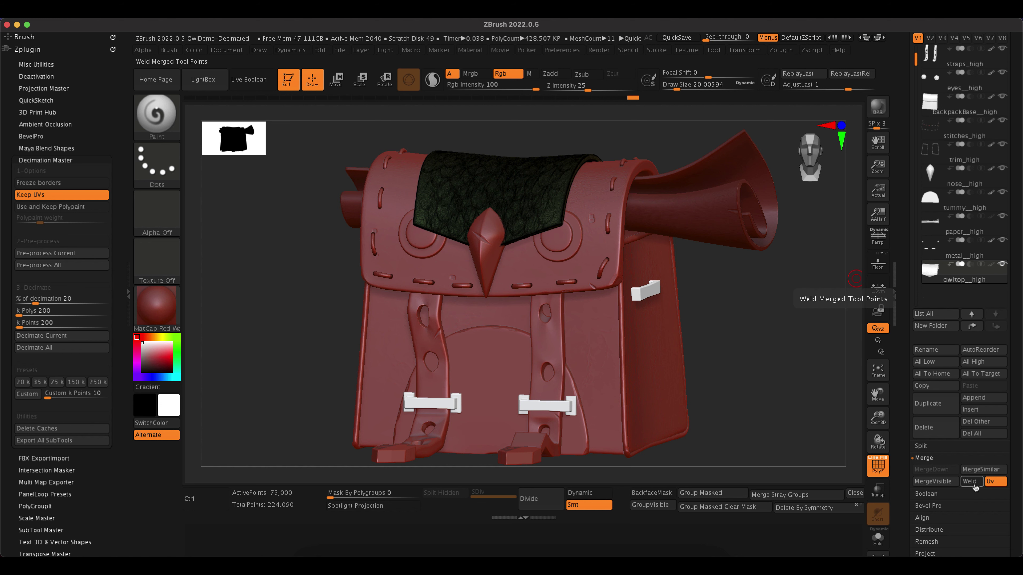
# Step: Switch to the merged backpack tool and rename its subtool backpack_high
pyautogui.scroll(10, 901, 314)
pyautogui.click(1000, 234)
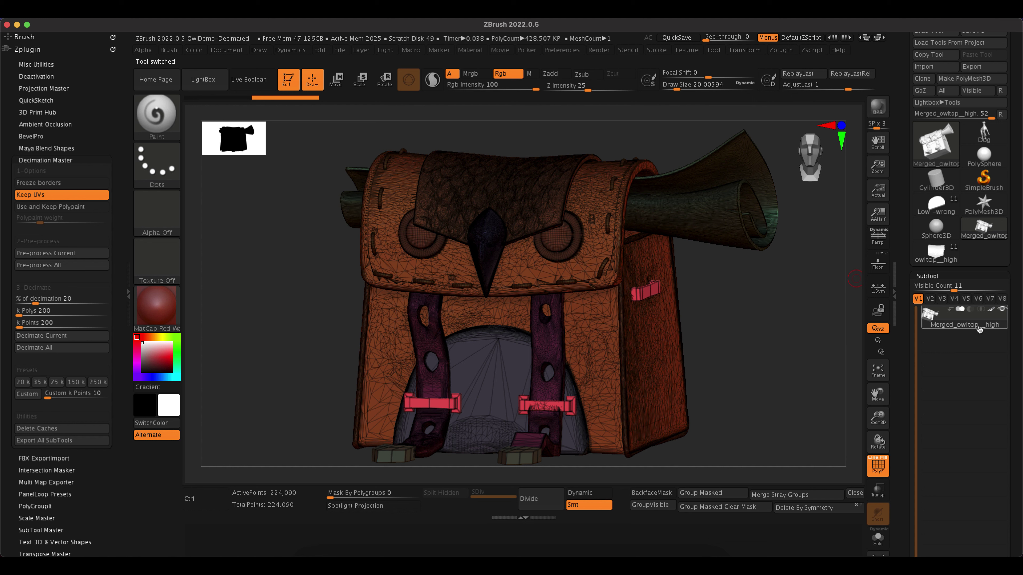
pyautogui.scroll(-1, 918, 350)
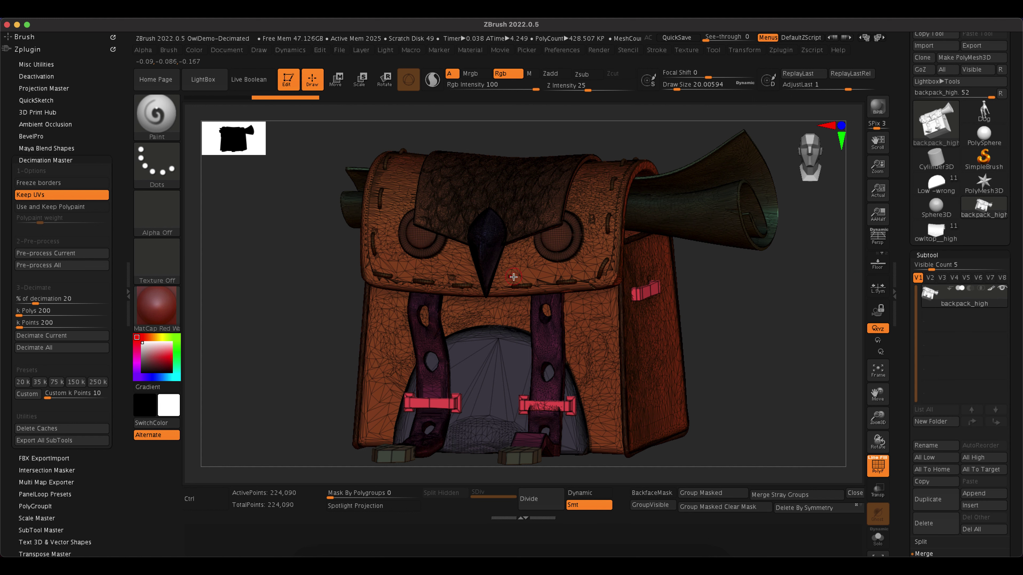
# Step: Set the FBX export to binary format for the visible subtools
pyautogui.click(45, 160)
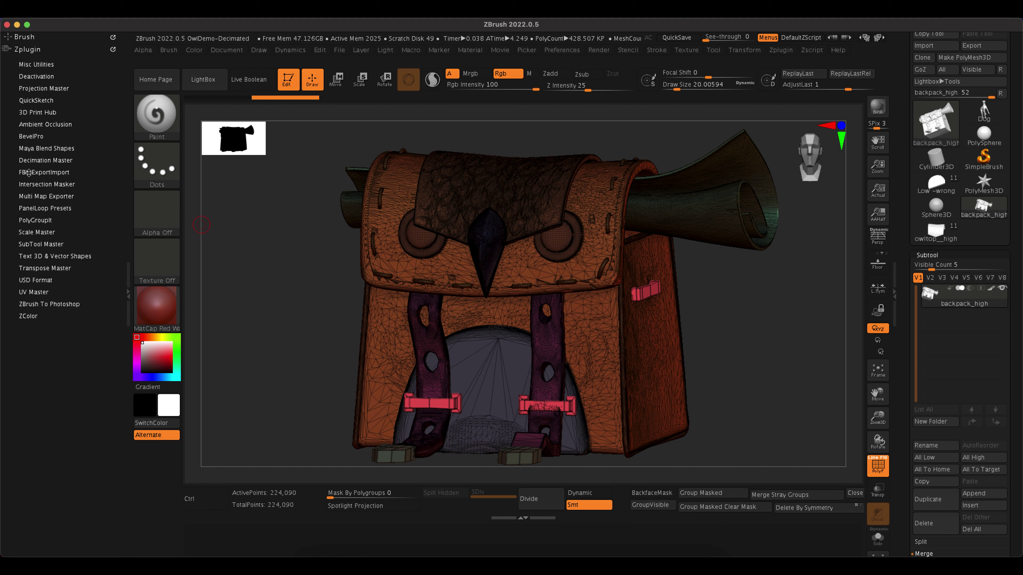
pyautogui.click(28, 172)
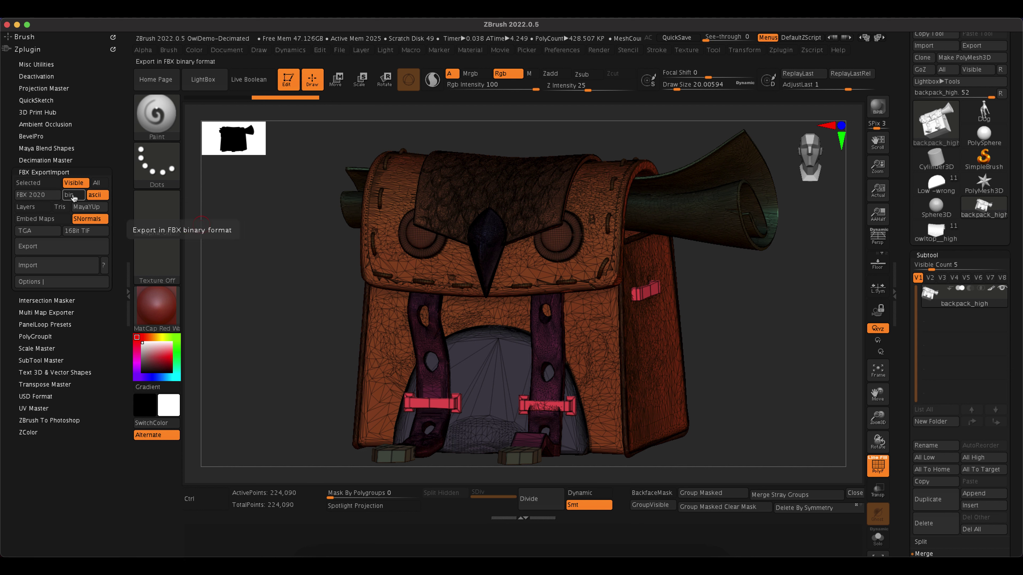
pyautogui.click(74, 196)
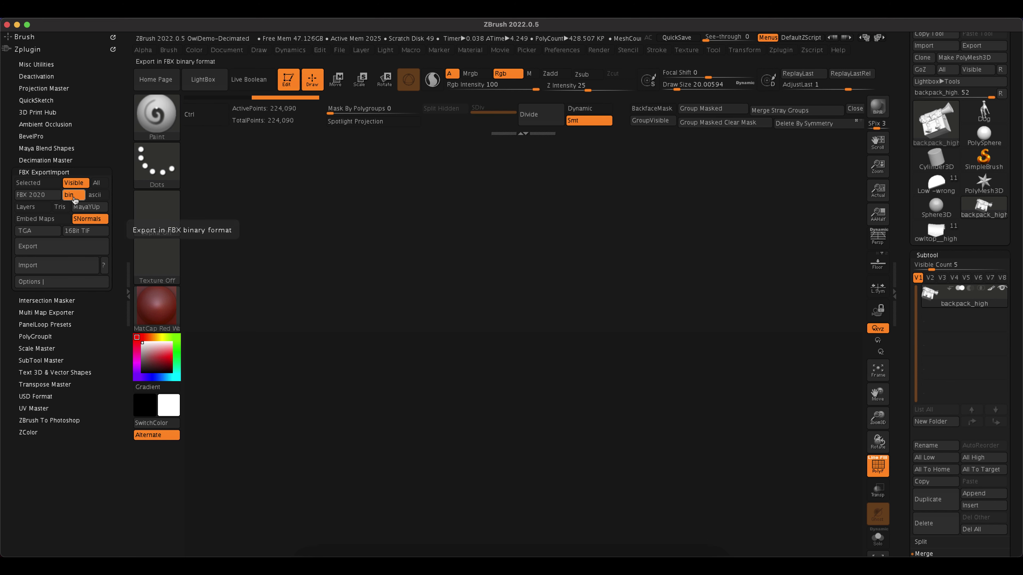
pyautogui.click(95, 196)
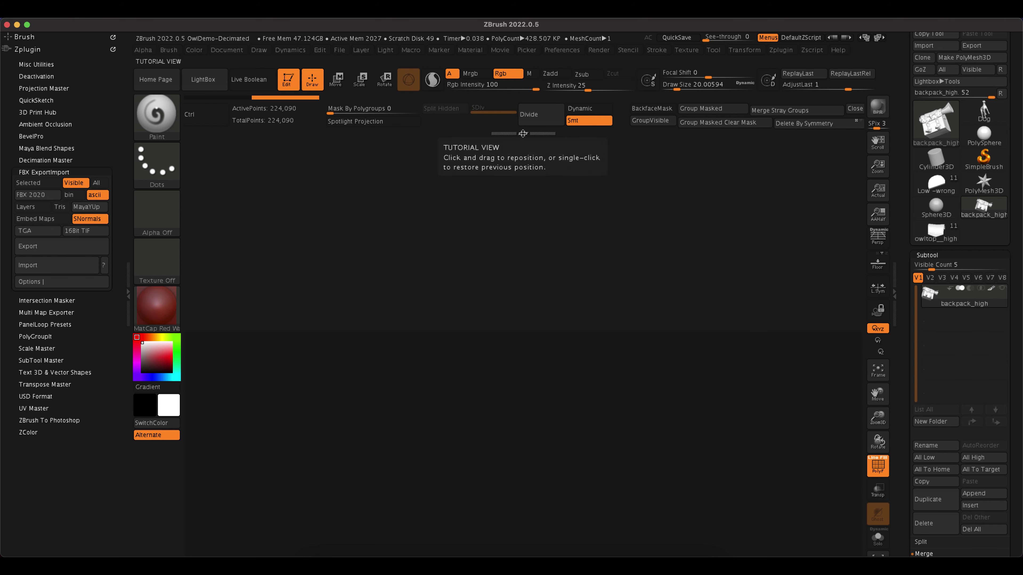
pyautogui.click(517, 131)
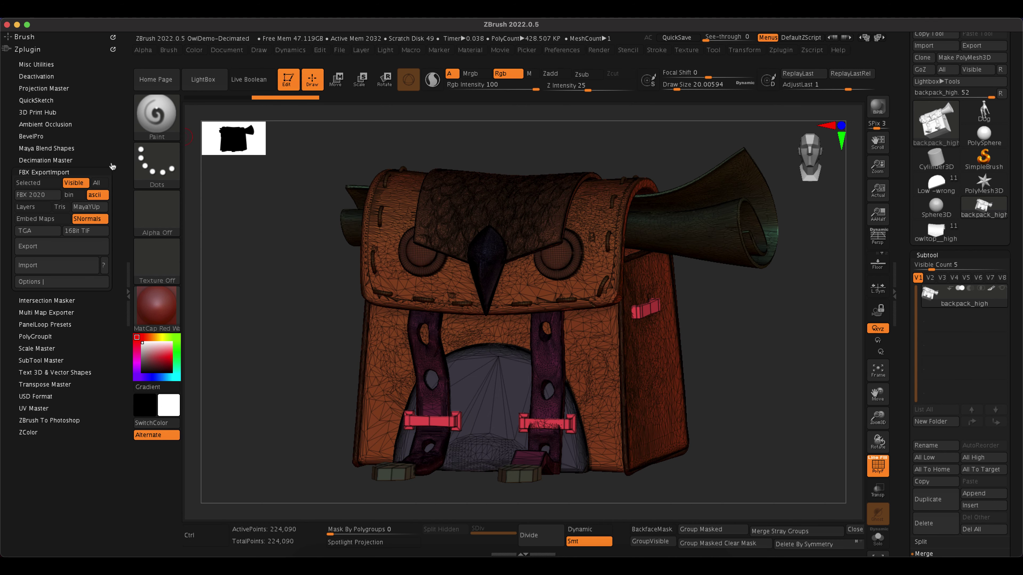
pyautogui.click(66, 196)
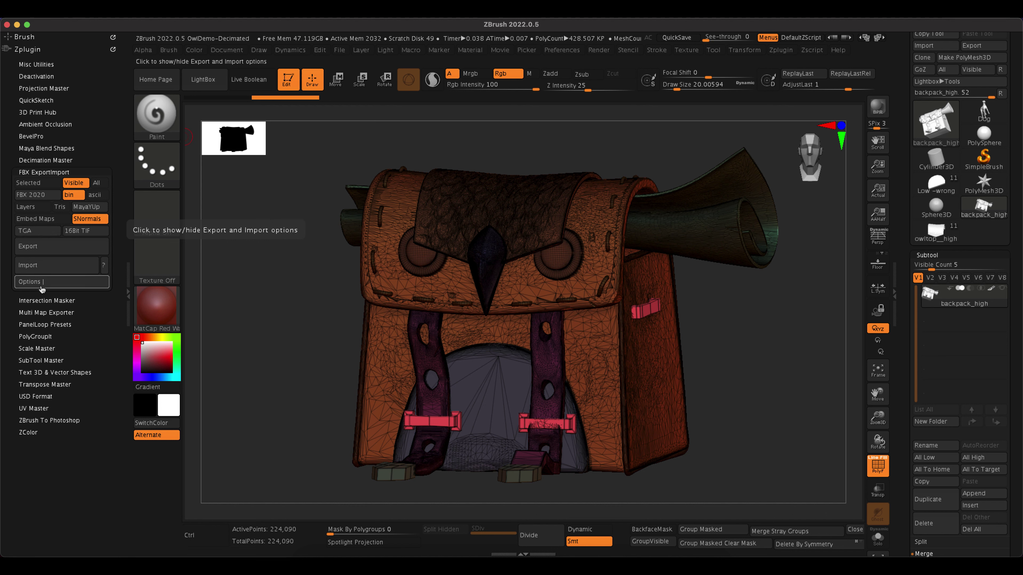
# Step: Enable exporting polygroups as materials and export the merged backpack as backpack_high.fbx
pyautogui.click(42, 282)
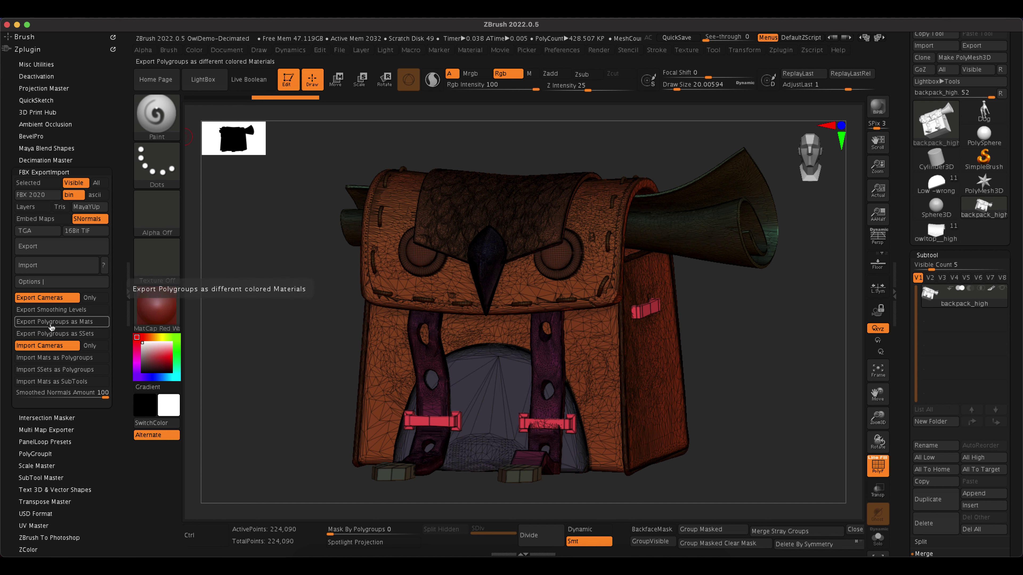
pyautogui.click(50, 327)
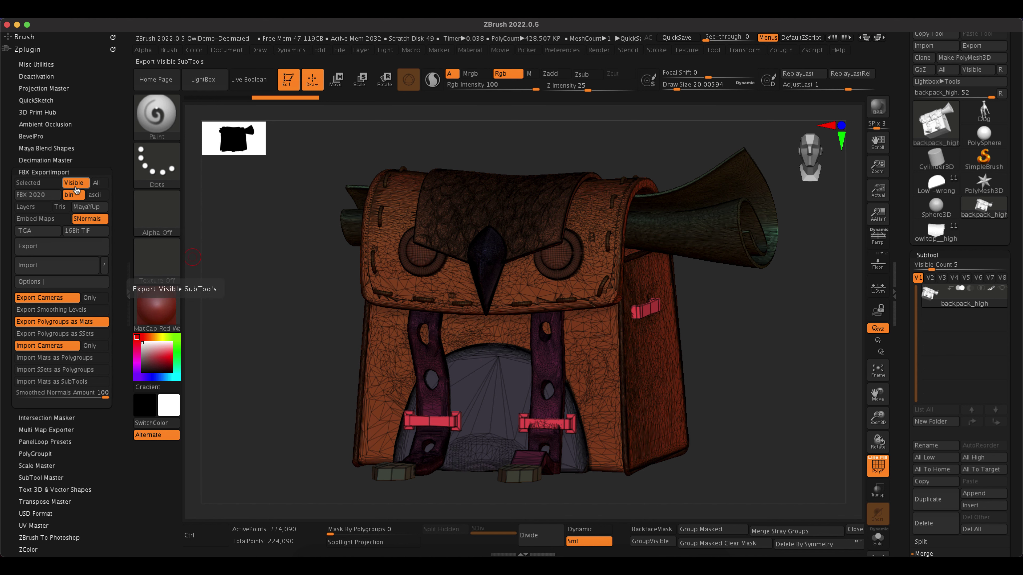
pyautogui.click(43, 251)
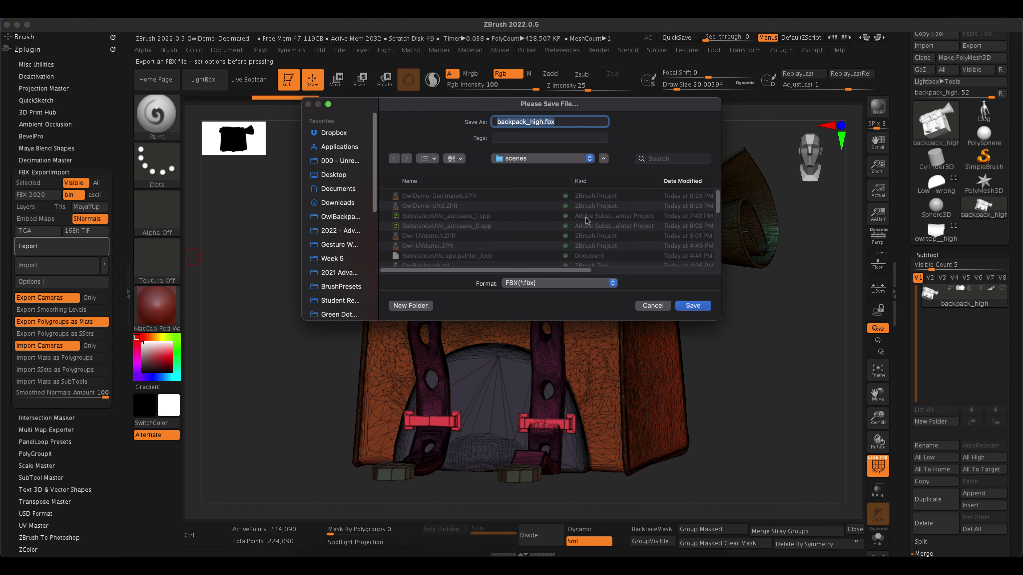
pyautogui.click(708, 308)
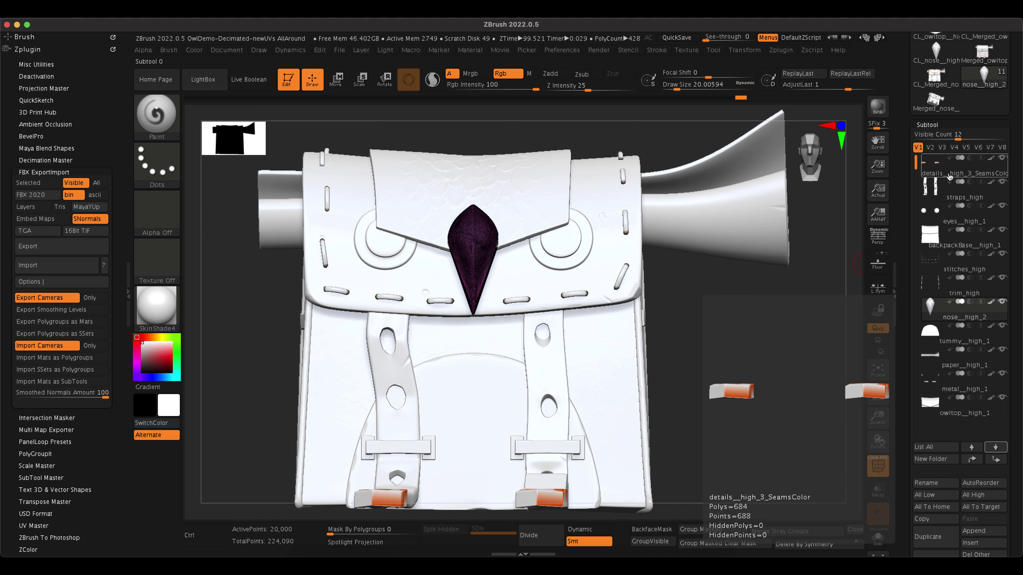
# Step: Move the details__high_3_SeamsColor subtool directly above metal__high_1 and merge it down into that subtool
pyautogui.click(950, 174)
pyautogui.moveTo(950, 173); pyautogui.dragTo(932, 371)
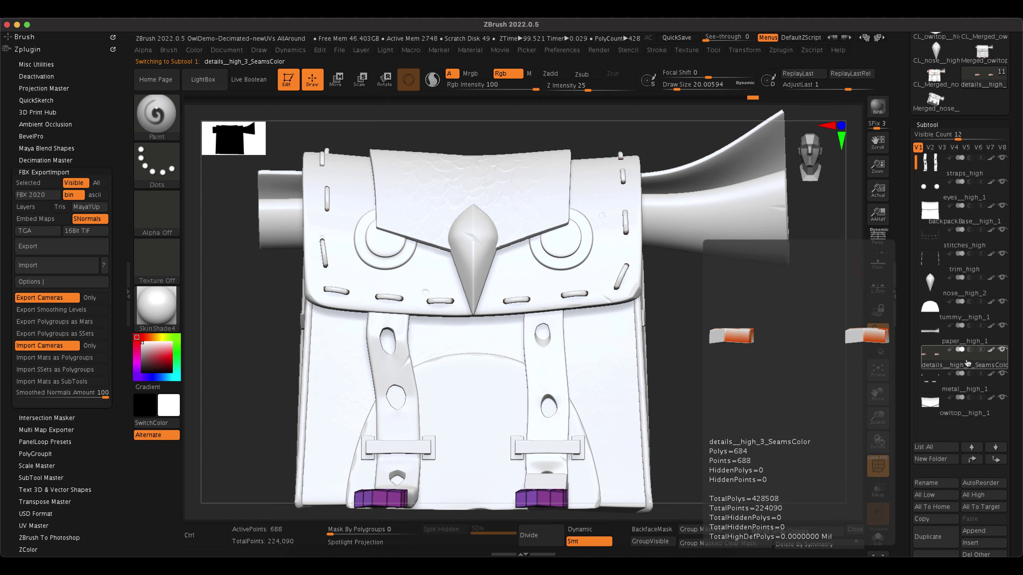
pyautogui.moveTo(907, 521); pyautogui.dragTo(908, 152)
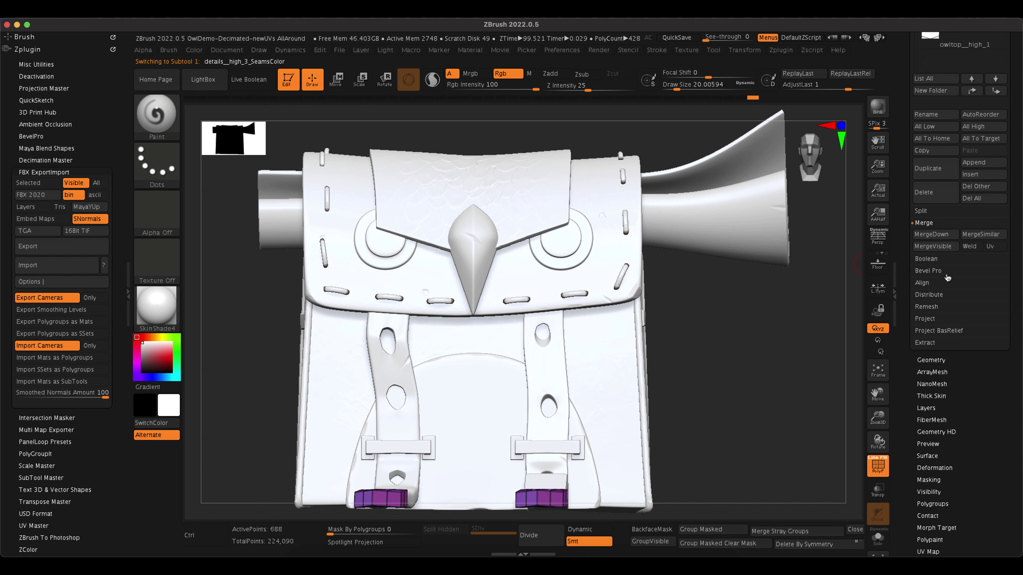
pyautogui.click(931, 234)
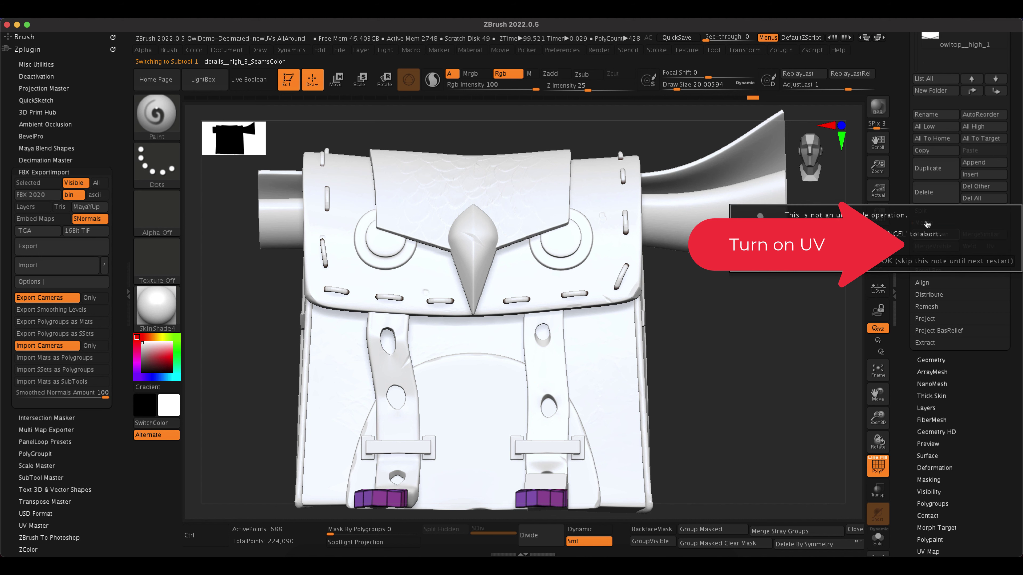
pyautogui.click(906, 261)
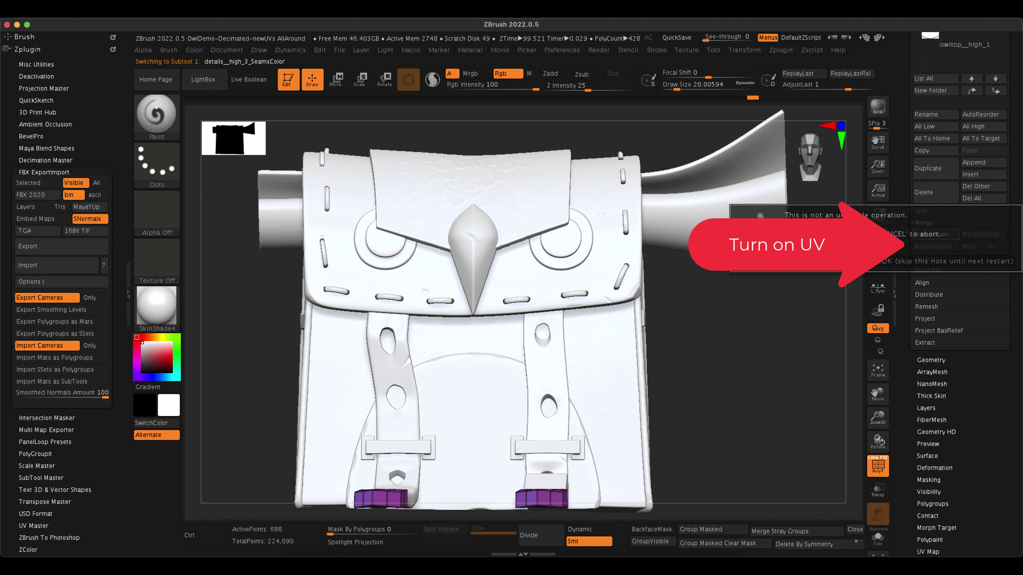
pyautogui.moveTo(906, 179); pyautogui.dragTo(907, 524)
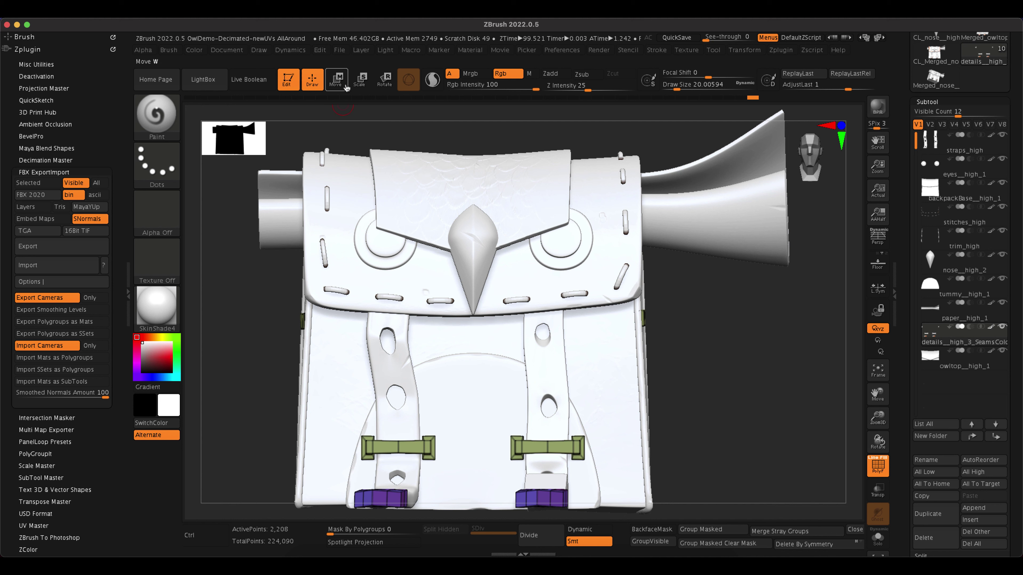
# Step: Save the project under the new name OwlDemo-Decimated-LessTextures
pyautogui.click(340, 51)
pyautogui.click(359, 50)
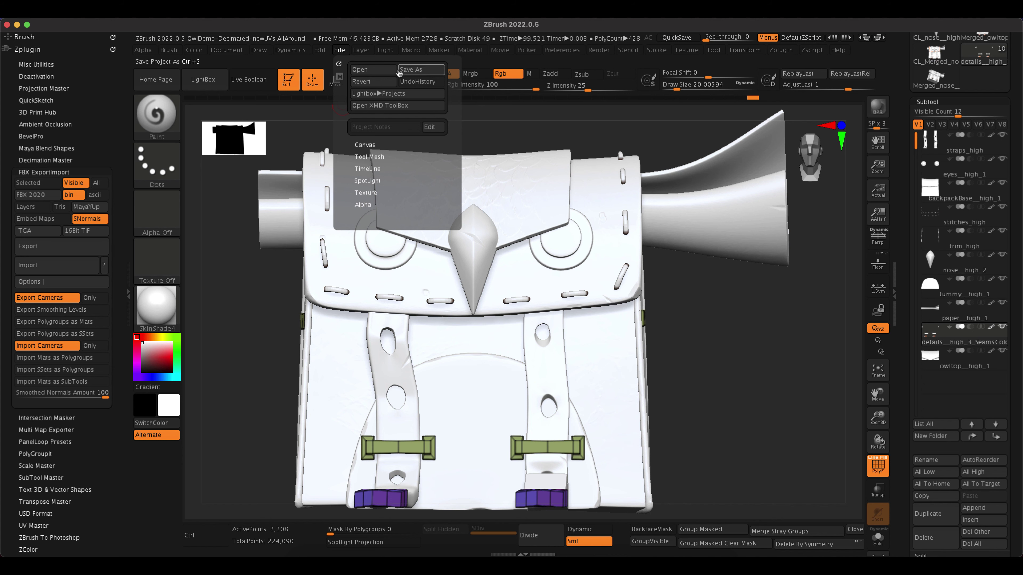
# Step: Place owltop__high_1 directly above the merged details subtool and merge the two with UVs preserved
pyautogui.moveTo(944, 318)
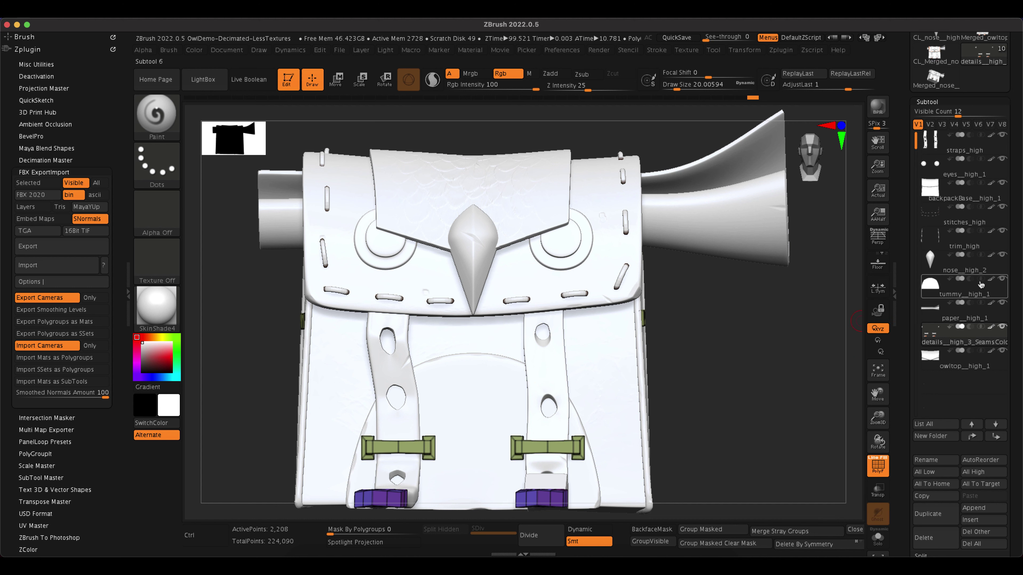
pyautogui.moveTo(967, 335); pyautogui.dragTo(972, 358)
pyautogui.click(969, 339)
pyautogui.scroll(-3, 958, 444)
pyautogui.click(934, 487)
pyautogui.click(834, 510)
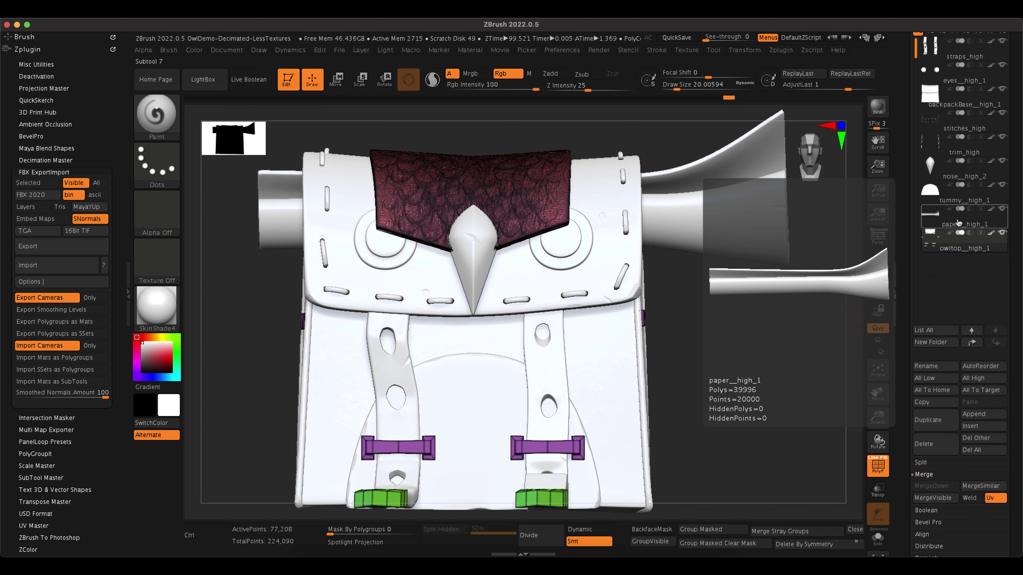
# Step: Merge the tummy__high_1 subtool down with paper__high_1, keeping the UVs
pyautogui.click(961, 195)
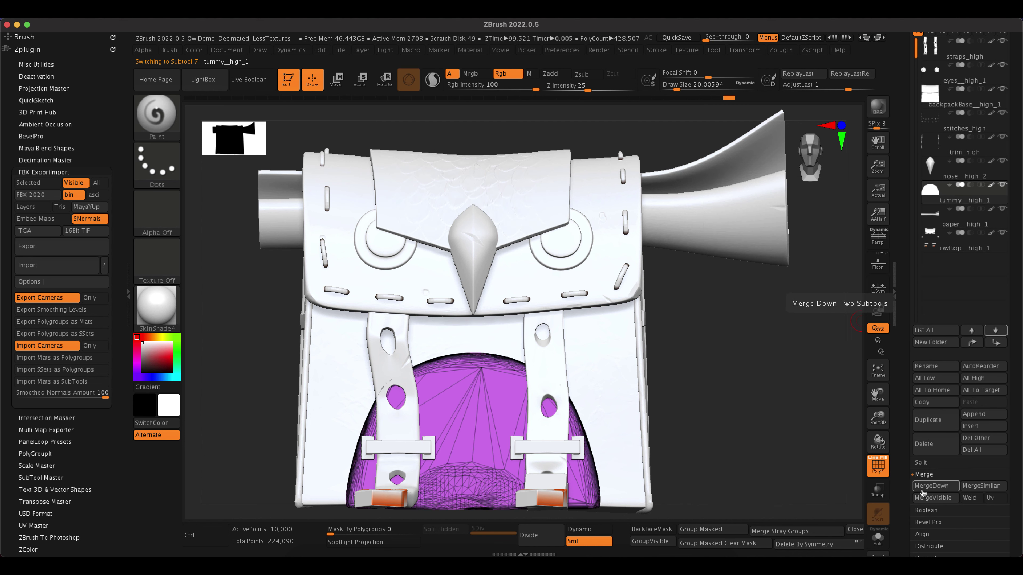
pyautogui.click(995, 499)
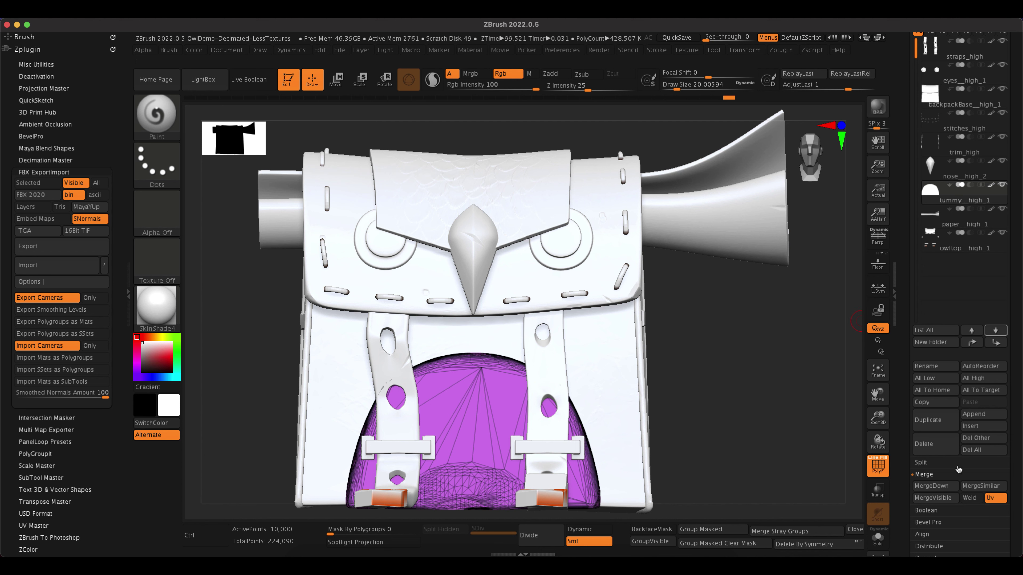
pyautogui.click(931, 486)
pyautogui.click(834, 510)
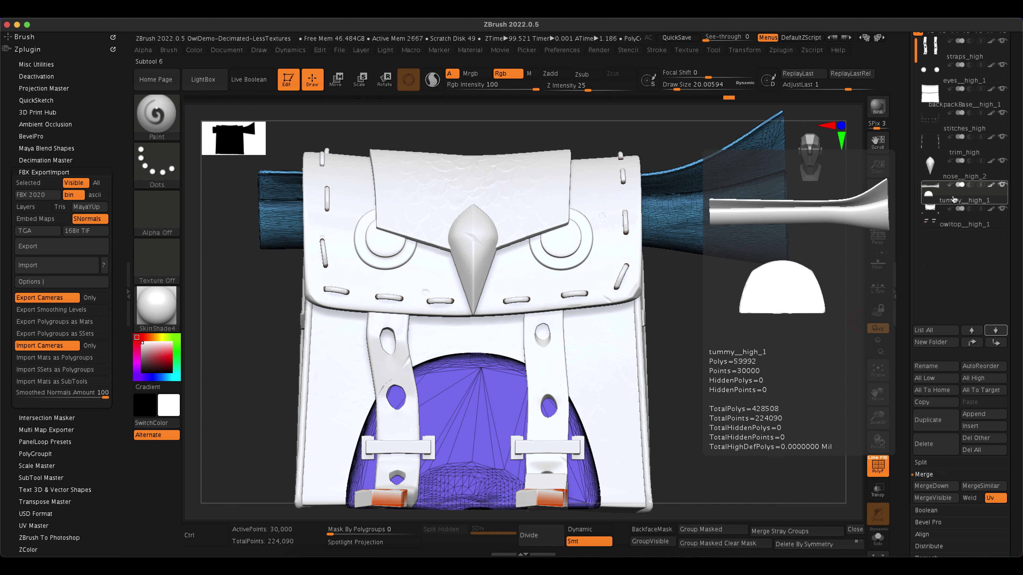
# Step: Move backpackBase__high_1 directly above trim_high and merge the two subtools with UVs preserved
pyautogui.click(953, 151)
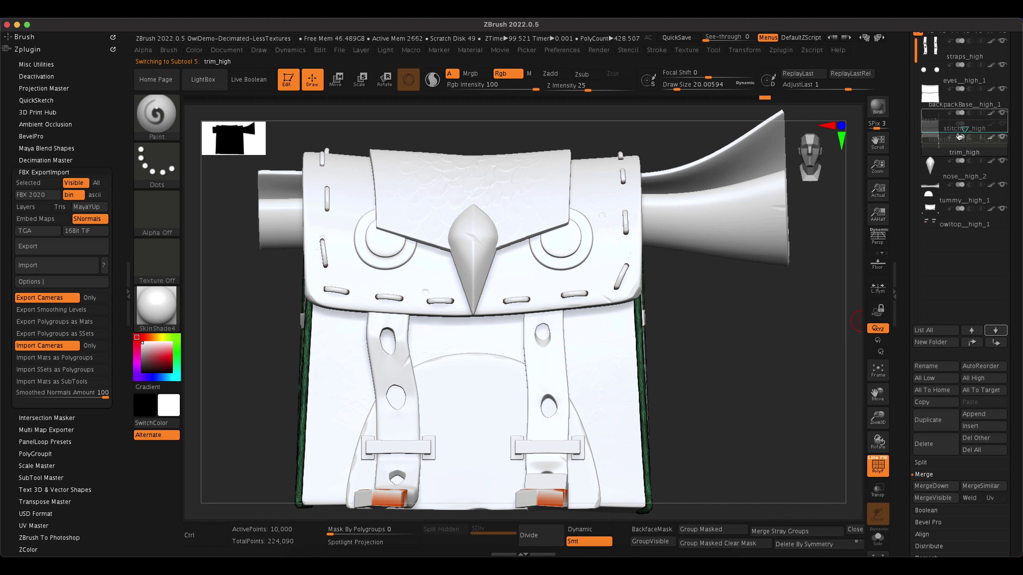
pyautogui.moveTo(963, 106); pyautogui.dragTo(962, 139)
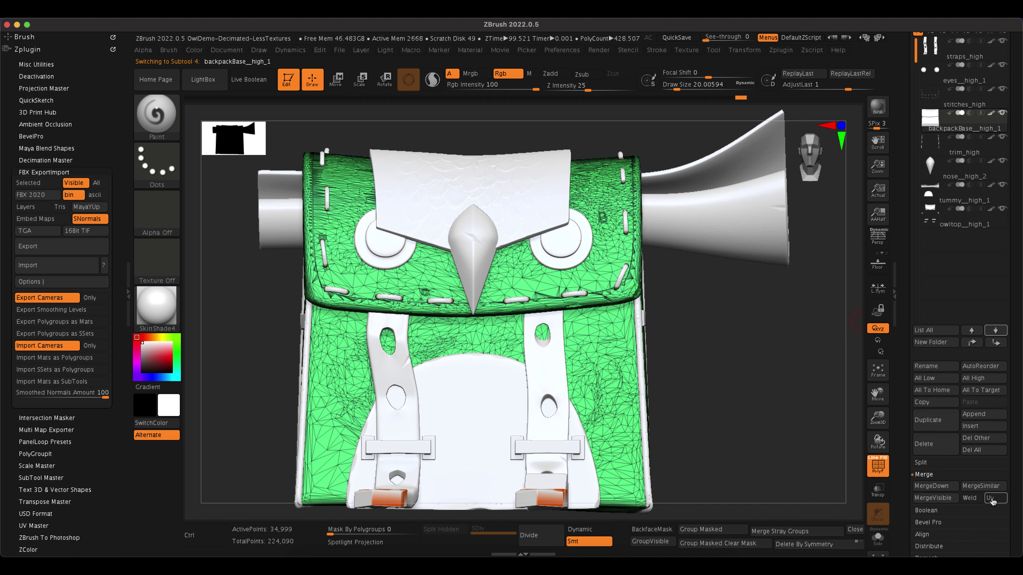
pyautogui.click(995, 499)
pyautogui.click(932, 486)
pyautogui.click(843, 512)
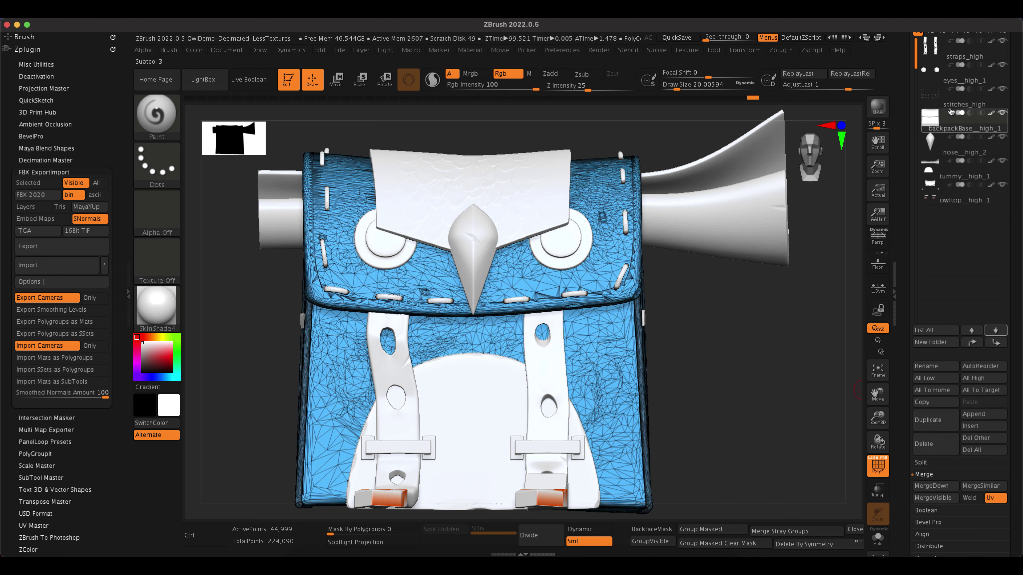
# Step: Reorder the subtools and merge eyes__high_1, nose__high_2 and straps_high into one subtool with UVs preserved
pyautogui.moveTo(954, 101)
pyautogui.moveTo(953, 101); pyautogui.dragTo(955, 131)
pyautogui.moveTo(962, 82)
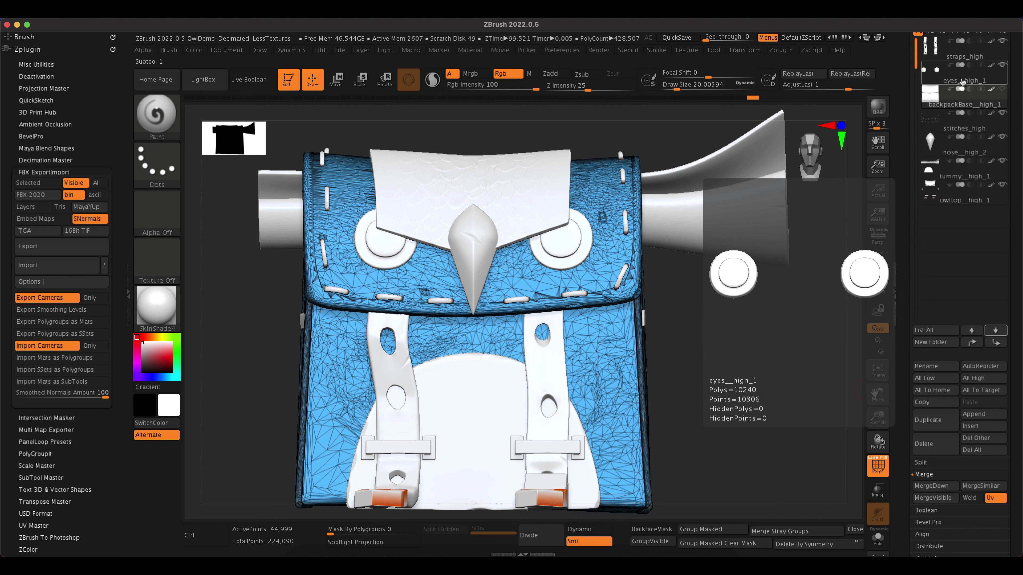
pyautogui.moveTo(962, 82); pyautogui.dragTo(963, 129)
pyautogui.click(963, 129)
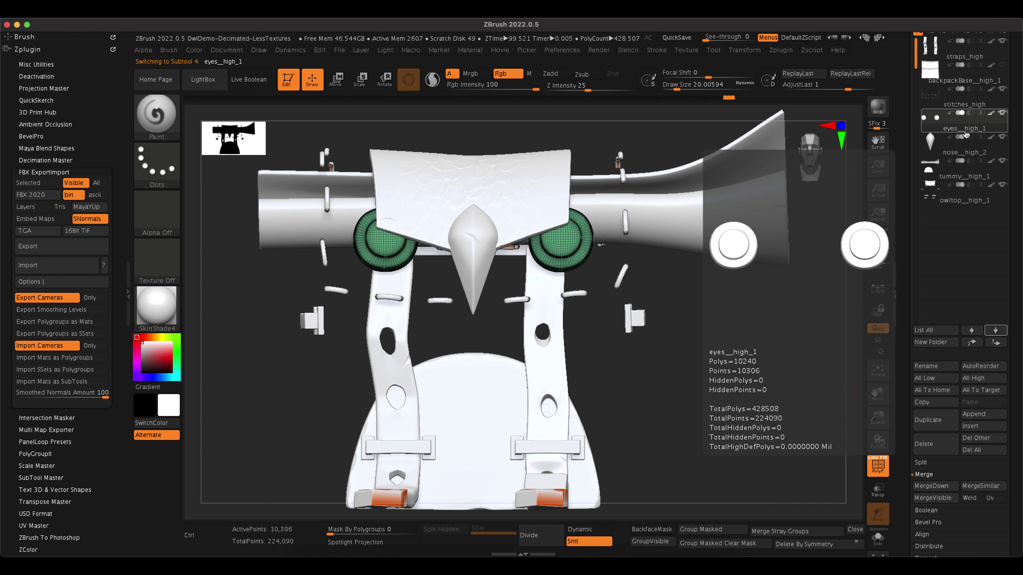
pyautogui.click(990, 498)
pyautogui.click(931, 486)
pyautogui.click(927, 509)
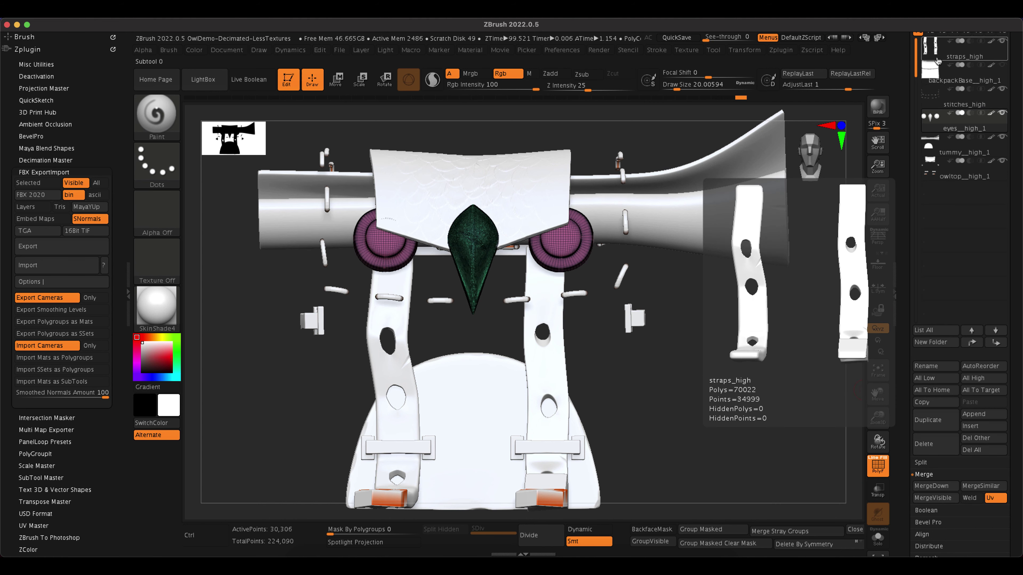
pyautogui.click(931, 486)
pyautogui.click(835, 512)
# Step: Move stitches_high directly above owltop__high_1 and merge the two subtools with UVs preserved
pyautogui.moveTo(938, 60)
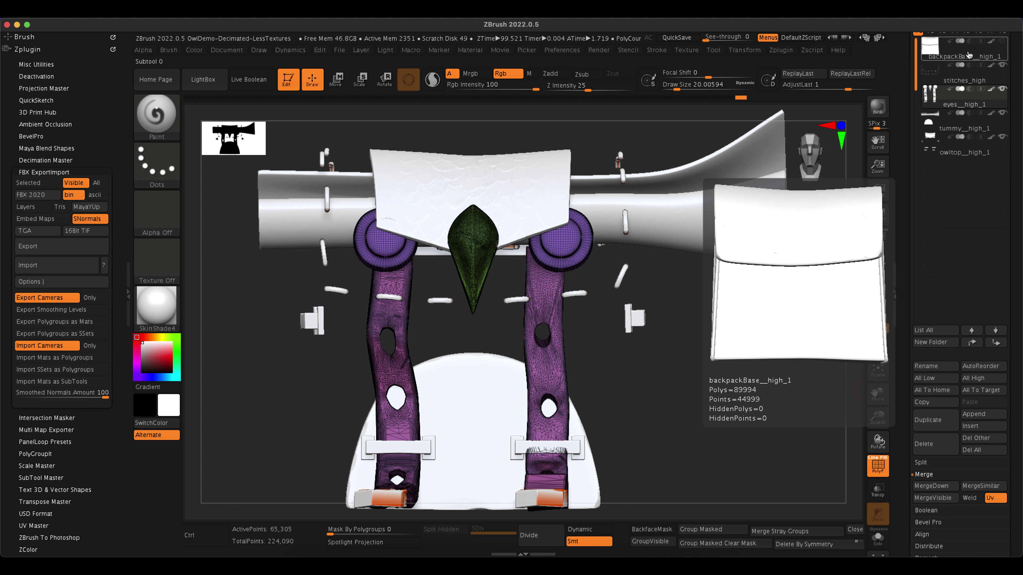
pyautogui.click(979, 73)
pyautogui.moveTo(979, 74); pyautogui.dragTo(966, 150)
pyautogui.click(962, 127)
pyautogui.click(926, 486)
pyautogui.click(835, 507)
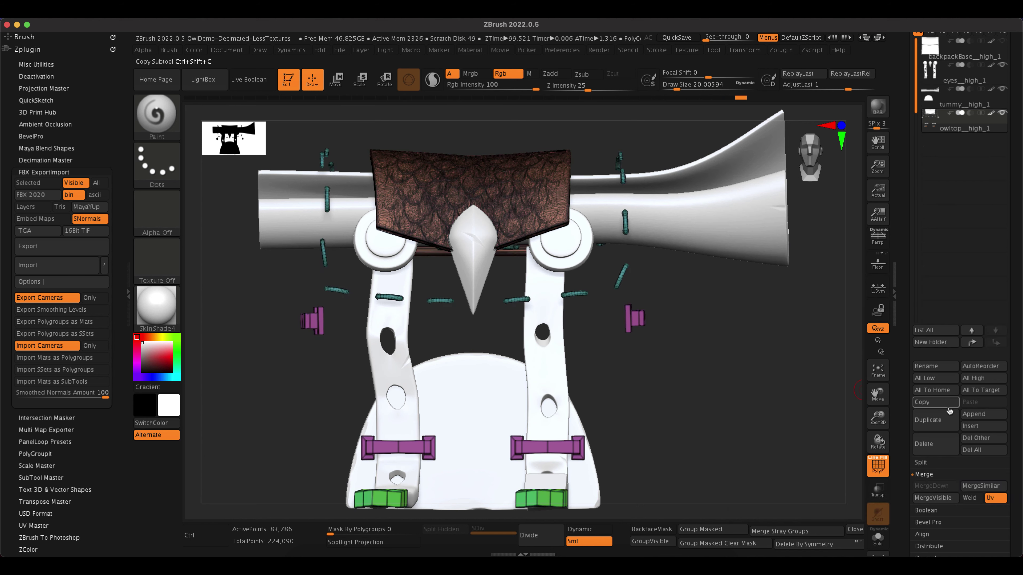
# Step: Merge the eyes__high_1 subtool down with tummy__high_1, keeping the UVs
pyautogui.moveTo(957, 55)
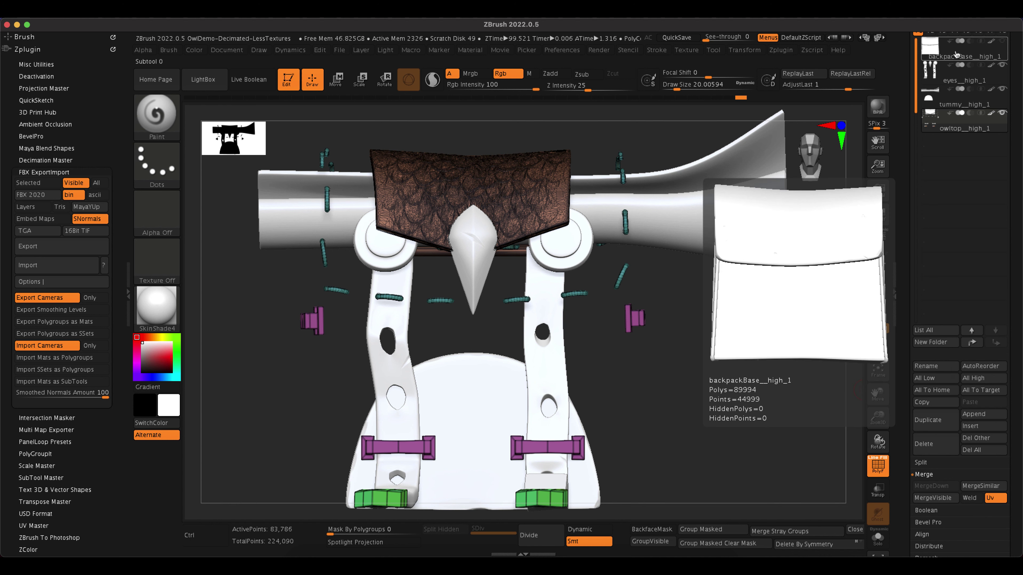
pyautogui.click(961, 79)
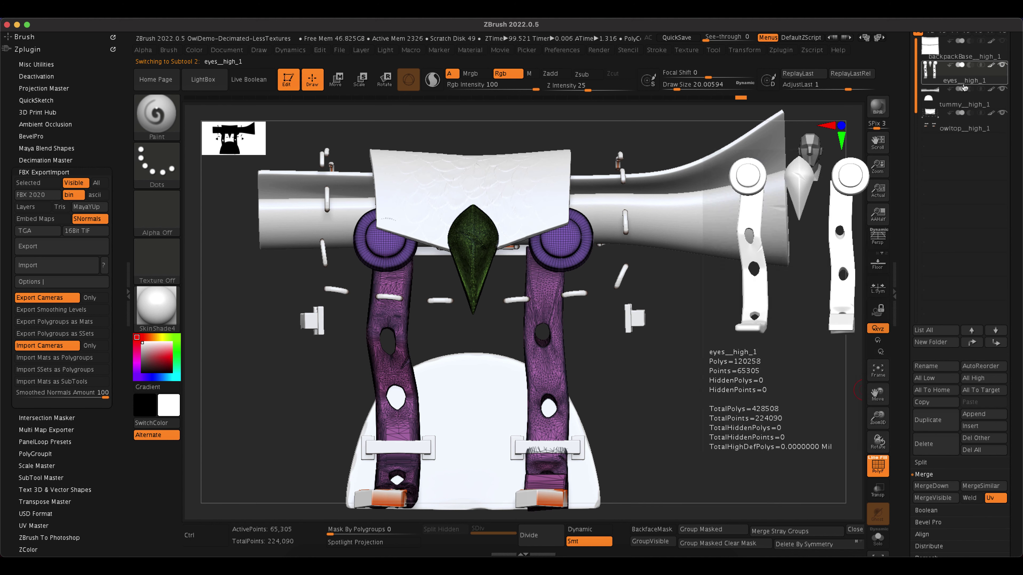
pyautogui.click(963, 55)
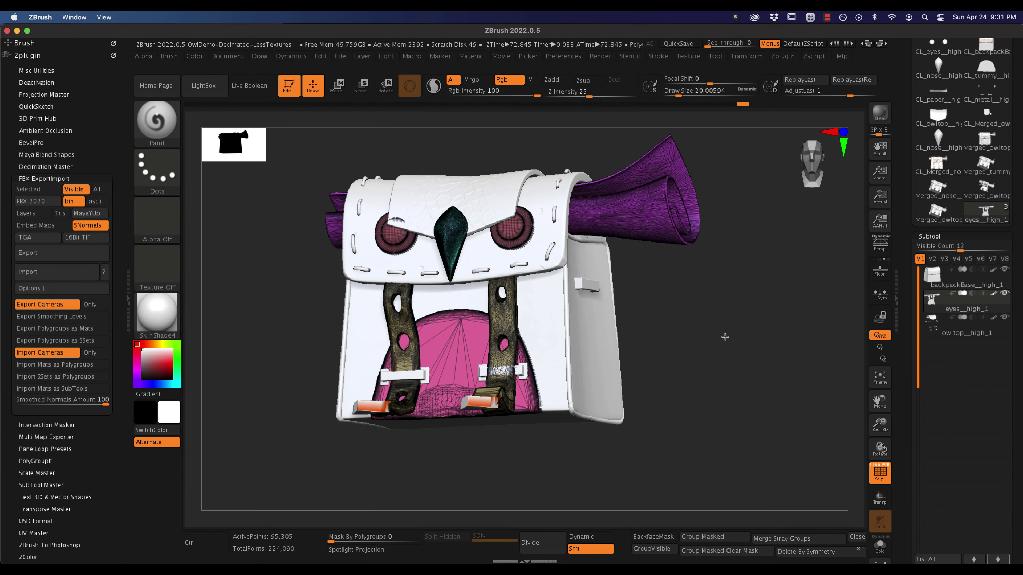
# Step: Make a UV Master work clone of backpackBase__high_1 and unwrap it with Use Existing UV Seams enabled
pyautogui.moveTo(726, 338); pyautogui.dragTo(729, 345)
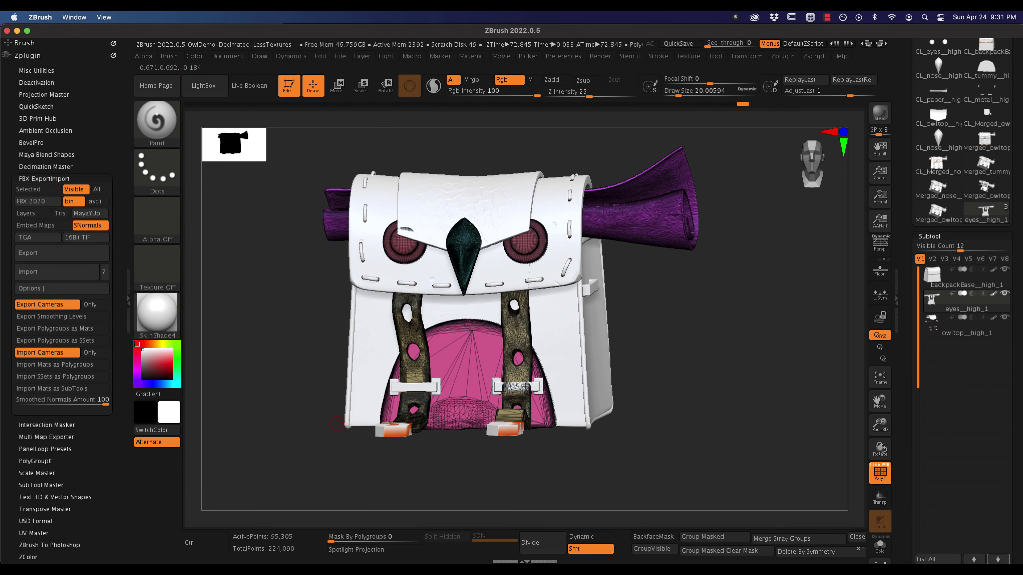
pyautogui.click(37, 178)
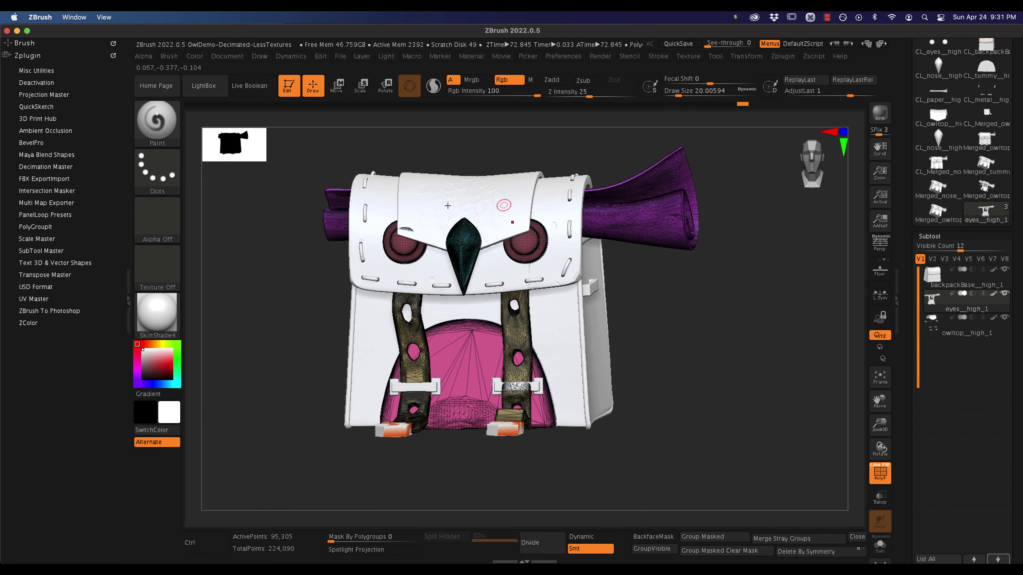
pyautogui.click(949, 278)
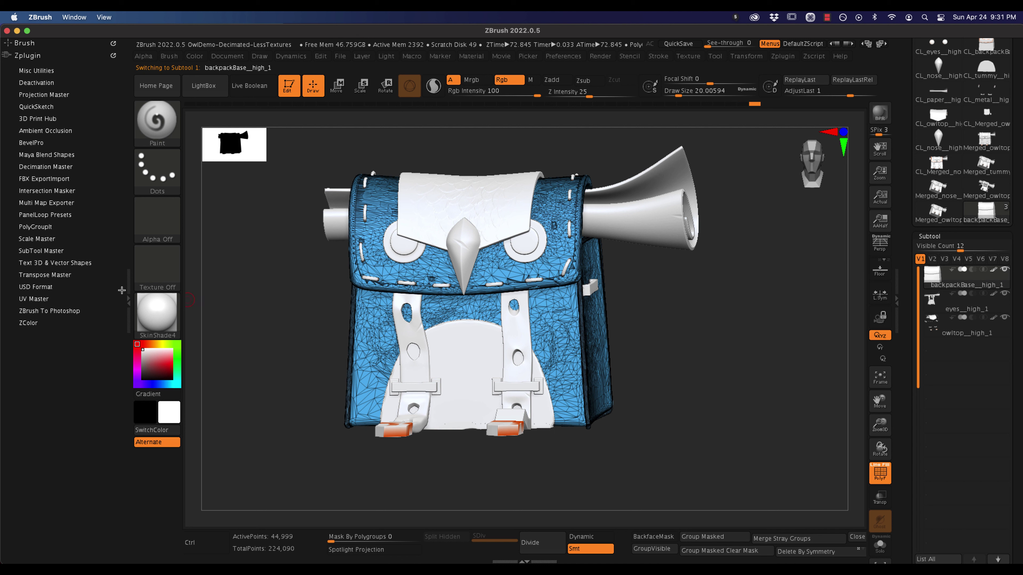
pyautogui.click(53, 298)
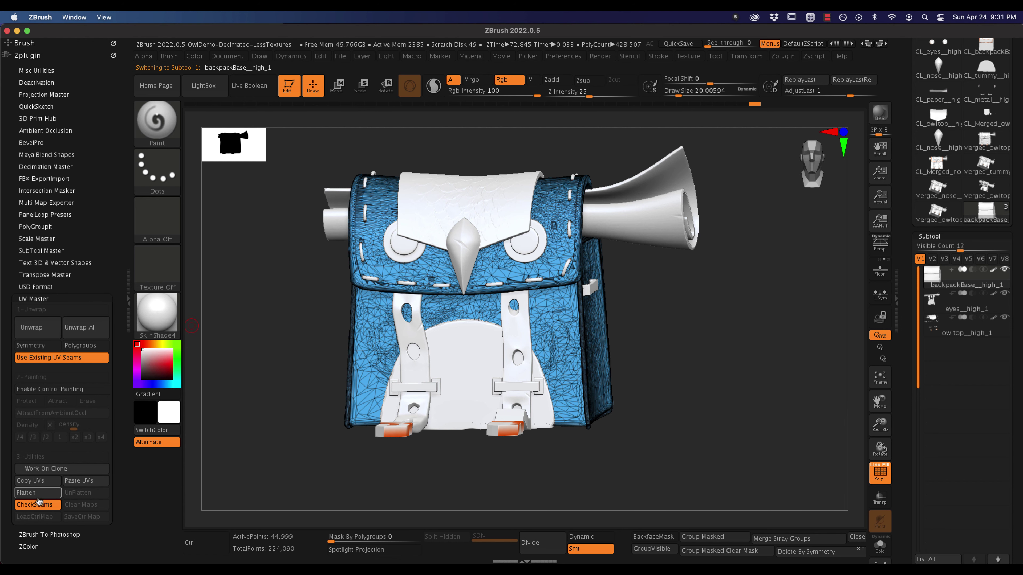
pyautogui.click(45, 469)
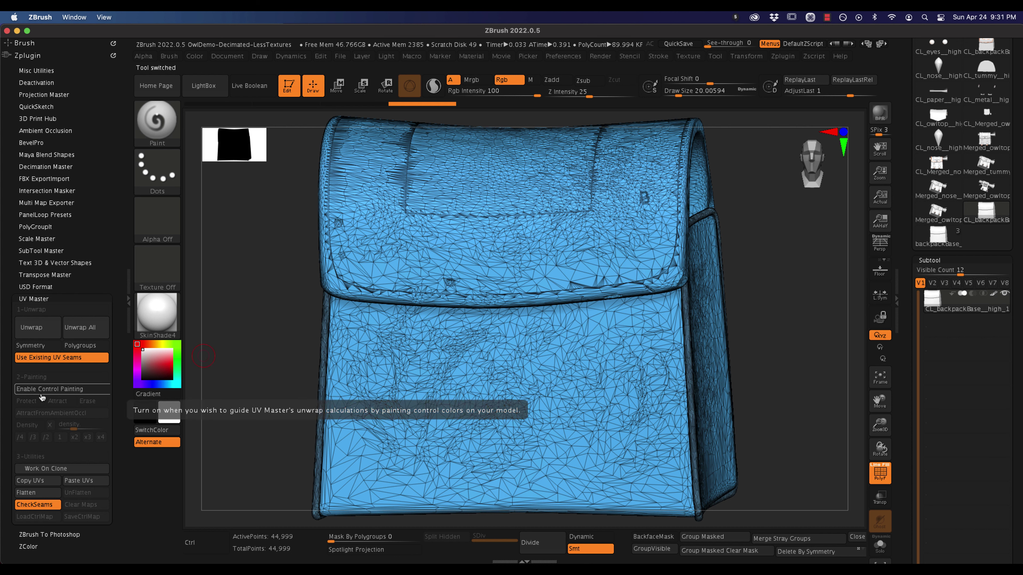
pyautogui.click(39, 494)
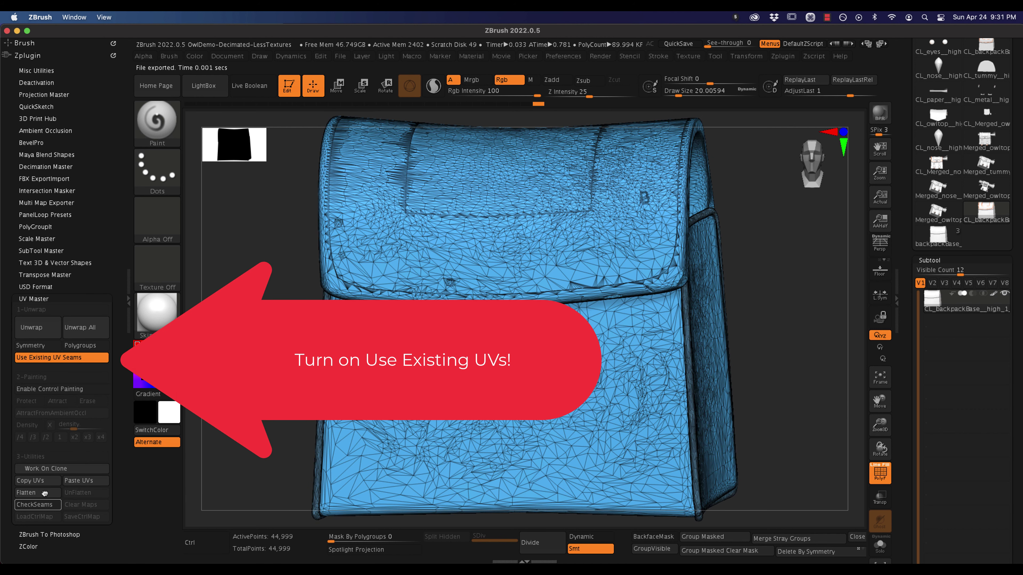
pyautogui.click(39, 499)
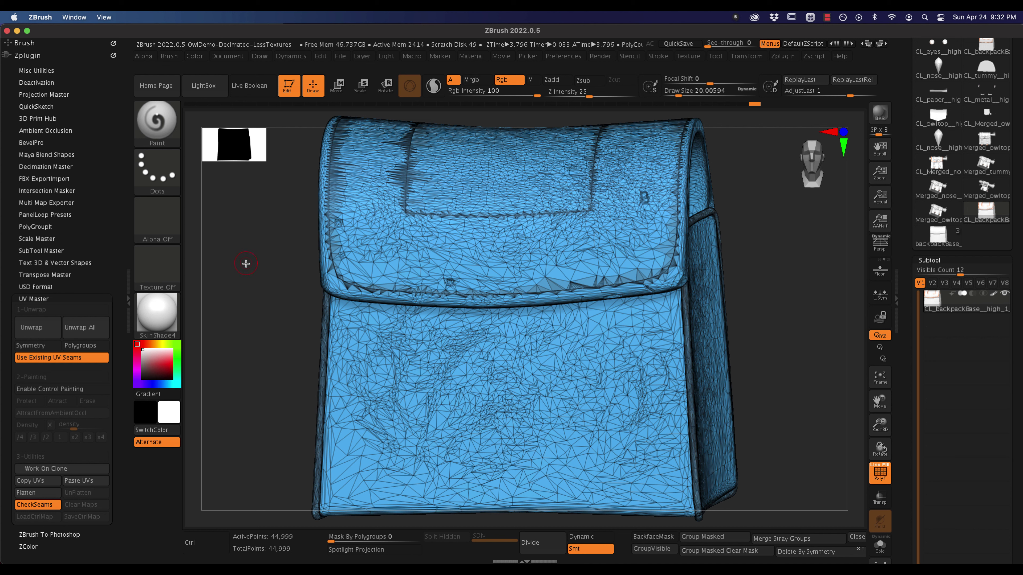
# Step: Check the clone's flattened UV layout, then copy its UVs and paste them onto the original backpack base subtool
pyautogui.click(50, 494)
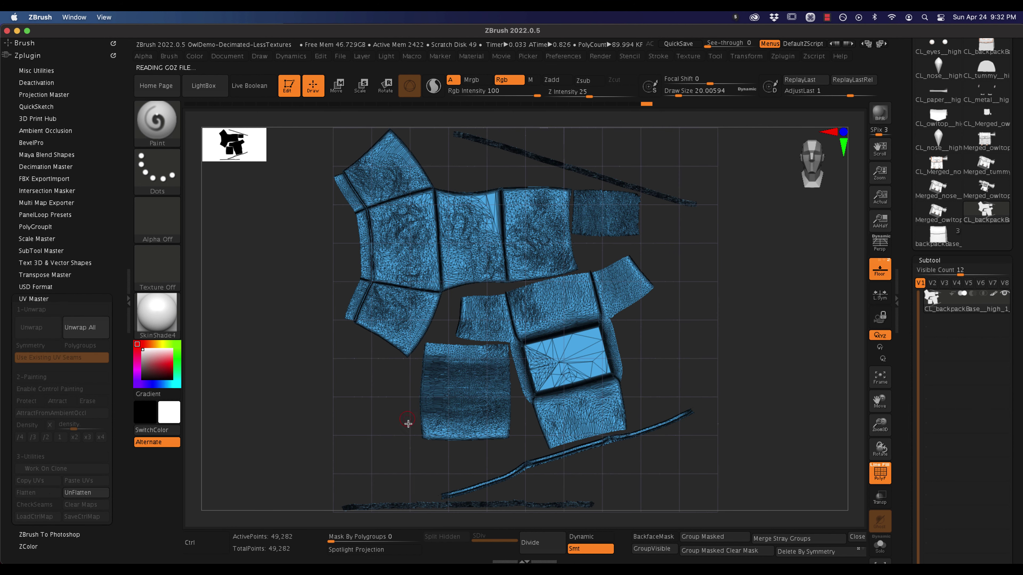
pyautogui.click(90, 493)
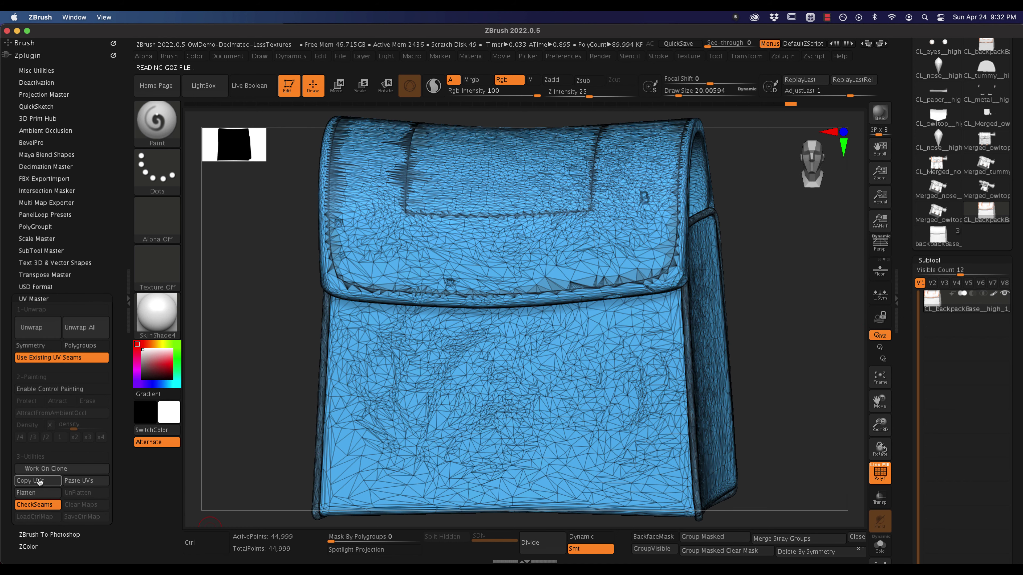
pyautogui.click(954, 237)
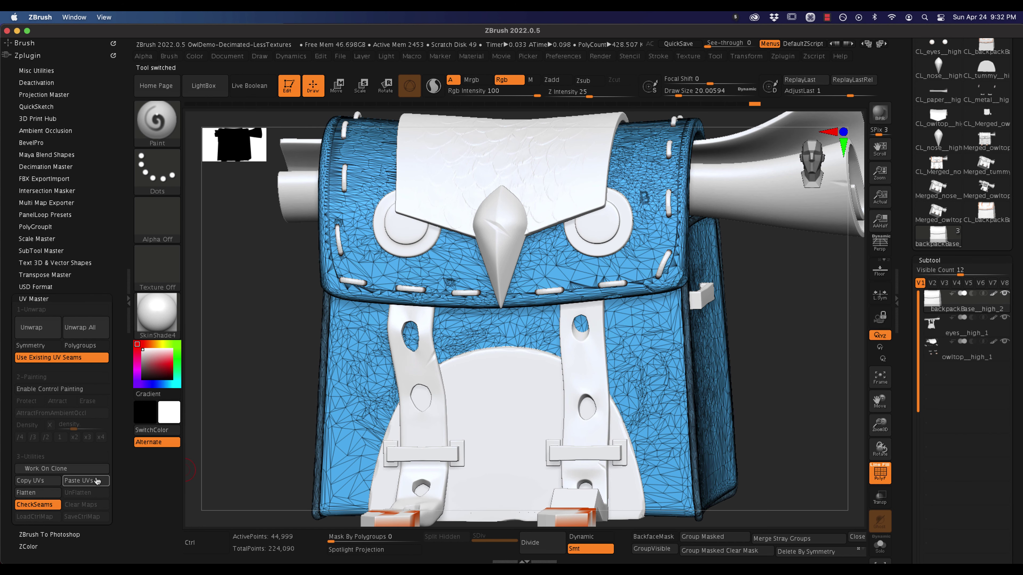
pyautogui.click(61, 469)
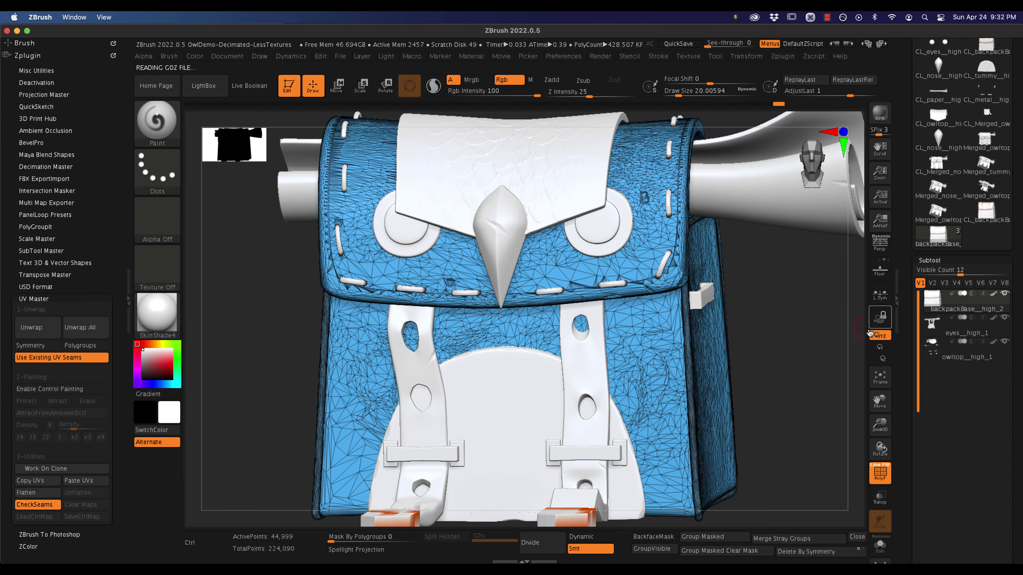
# Step: Make a UV Master work clone of eyes__high_1 and unwrap it using its existing UV seams
pyautogui.click(970, 331)
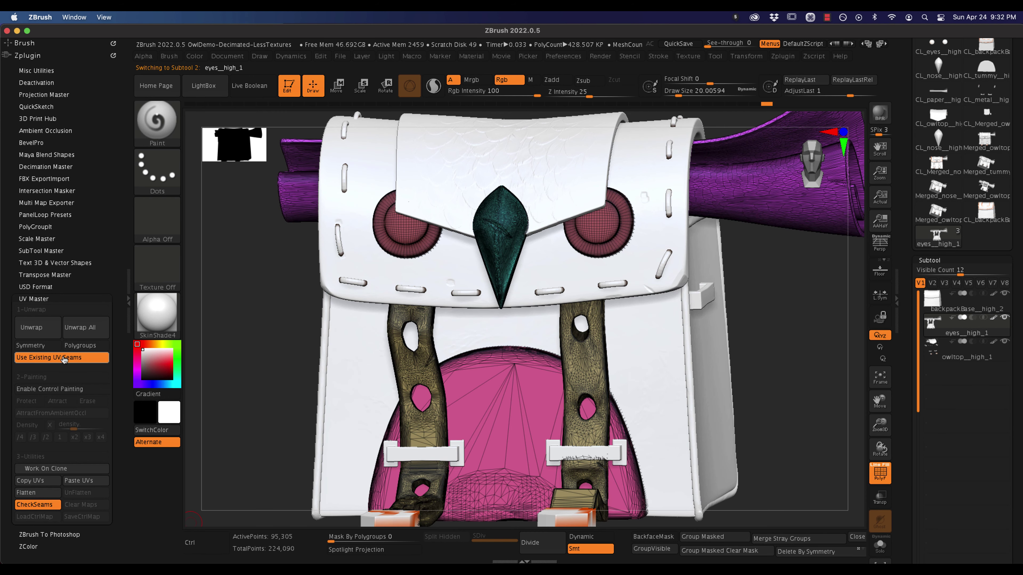
pyautogui.click(35, 484)
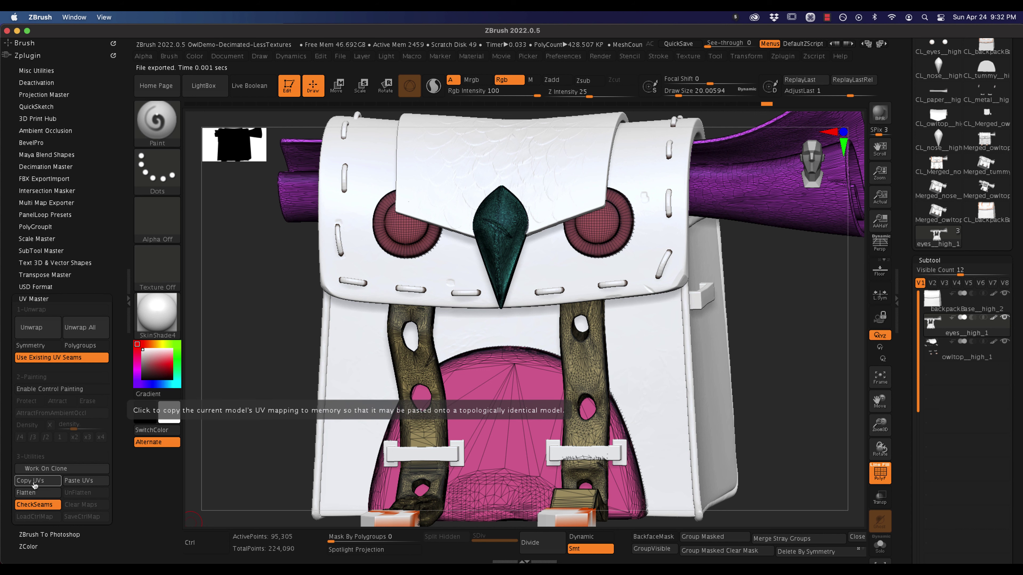
pyautogui.click(48, 472)
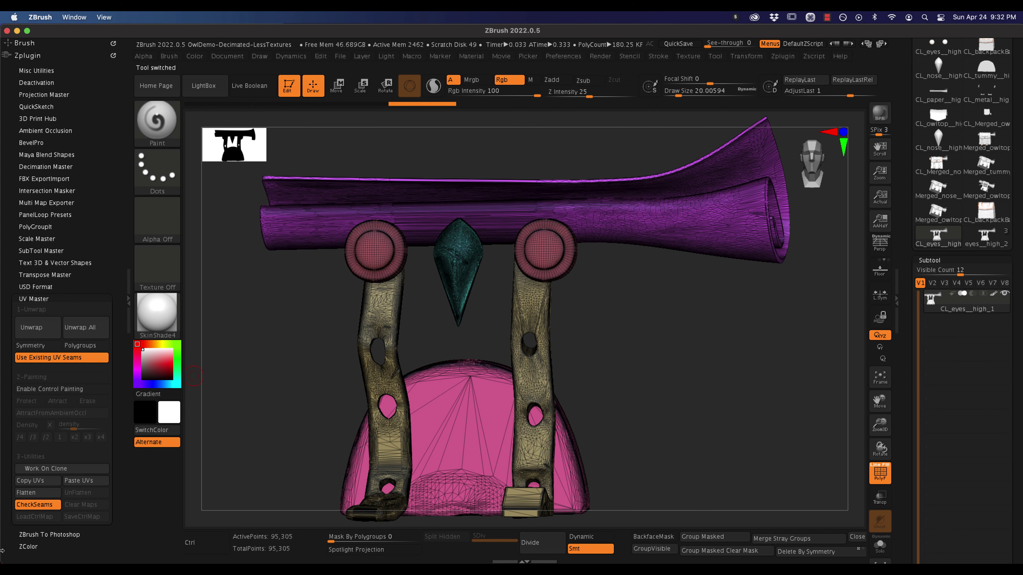
pyautogui.click(25, 328)
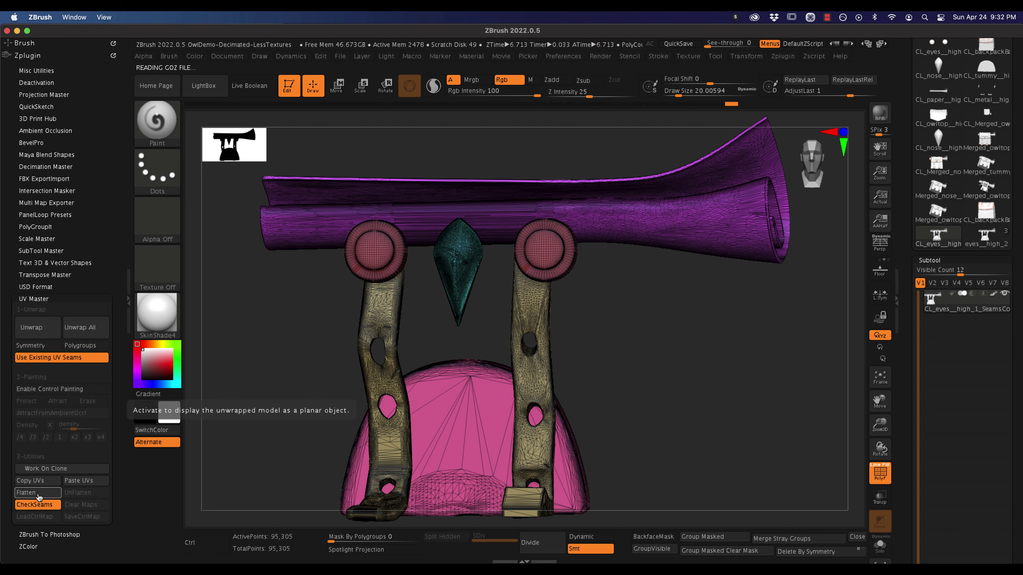
# Step: Check the eyes clone's flattened UVs, then copy them and paste them onto the eyes subtool of the full model
pyautogui.click(38, 493)
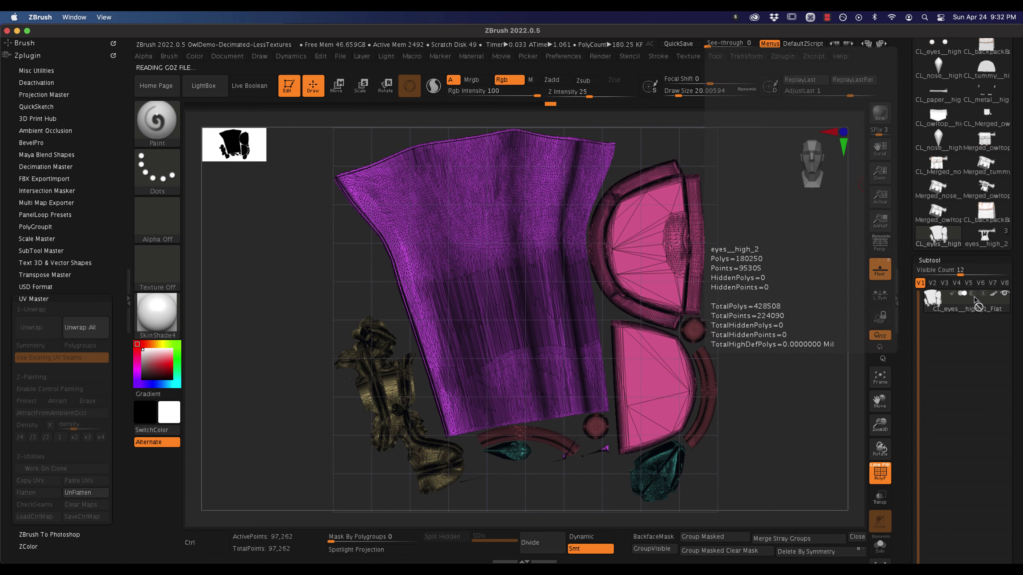
pyautogui.click(69, 493)
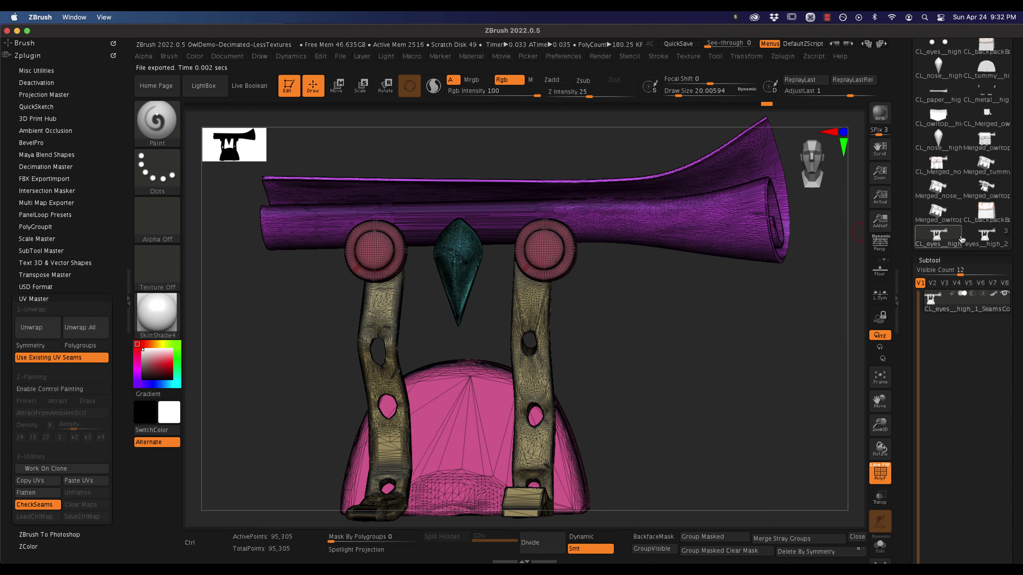
pyautogui.click(995, 239)
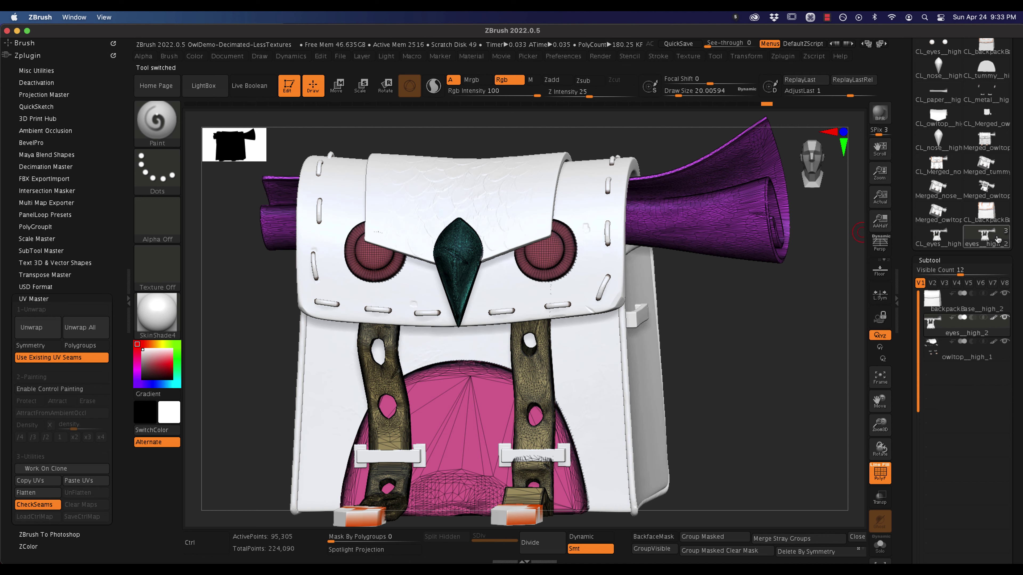
pyautogui.click(79, 482)
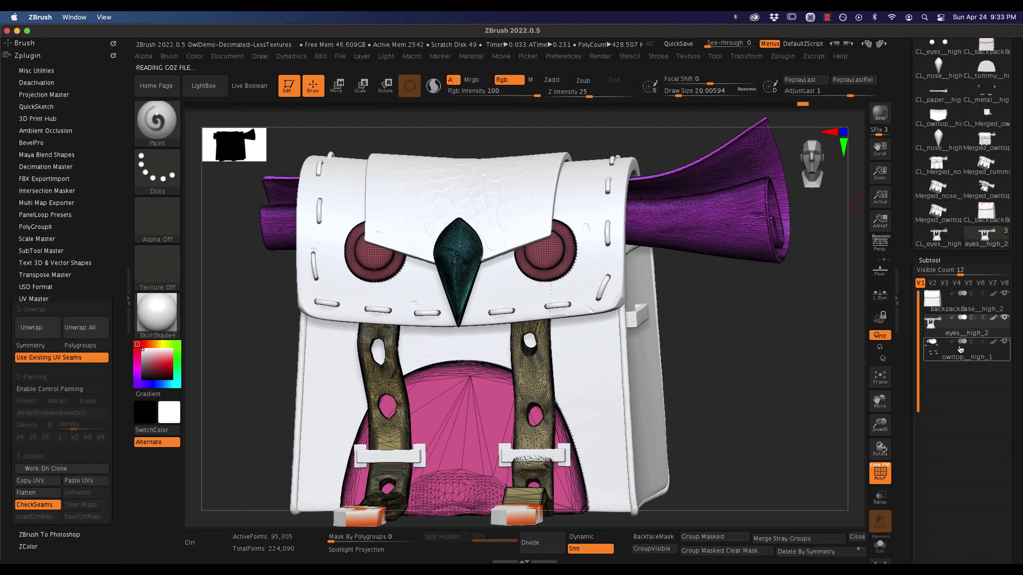
# Step: Make a UV Master work clone of owltop__high_1, inspect its flattened UVs for overlaps, and unwrap the clone
pyautogui.click(960, 358)
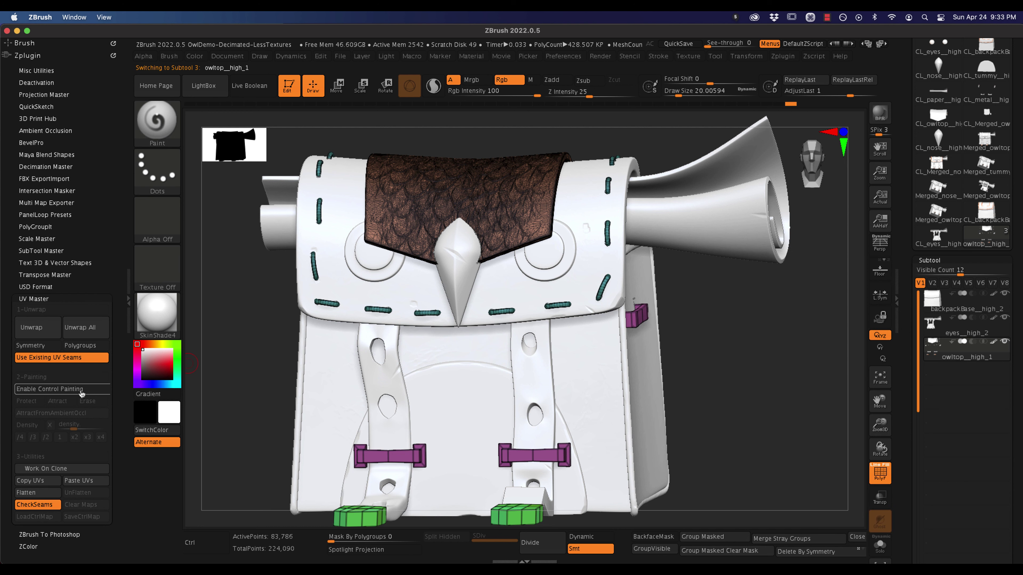
pyautogui.click(38, 470)
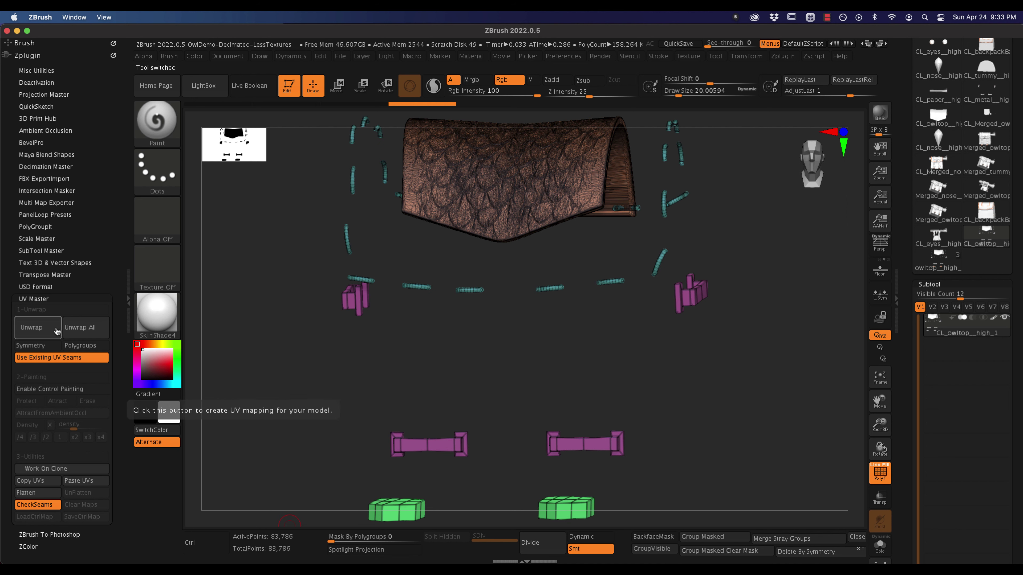
pyautogui.click(41, 493)
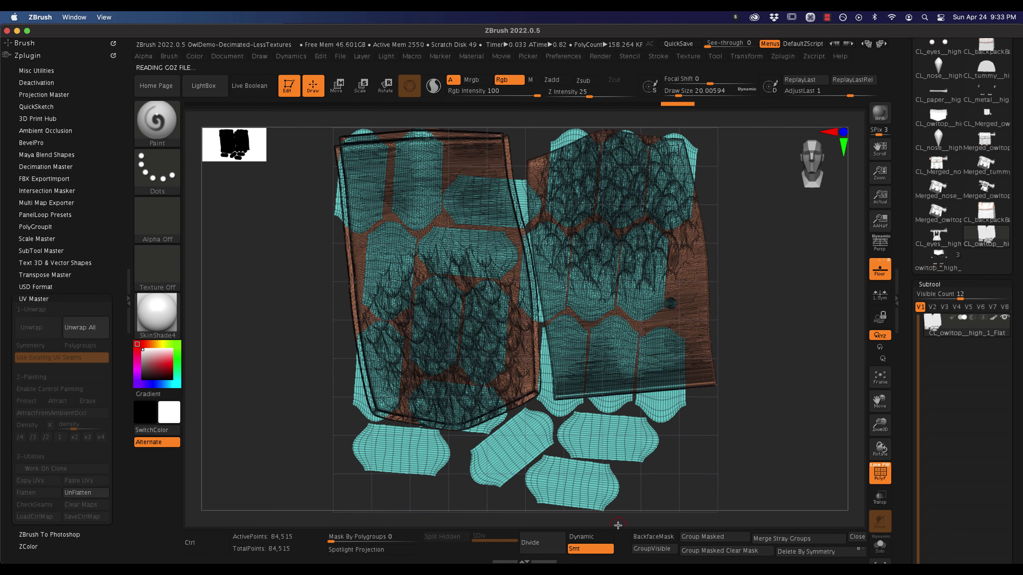
pyautogui.click(101, 493)
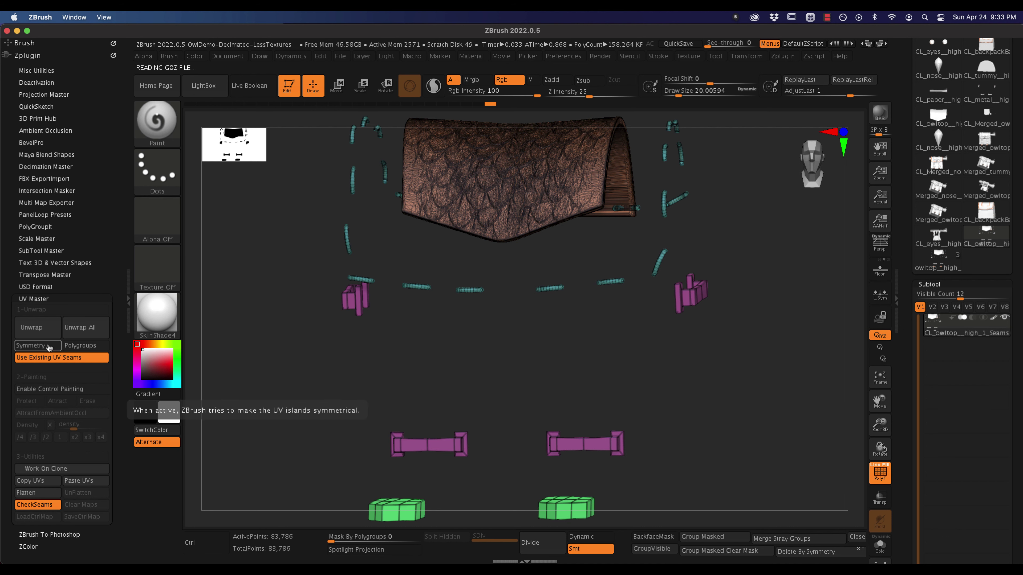
pyautogui.click(46, 334)
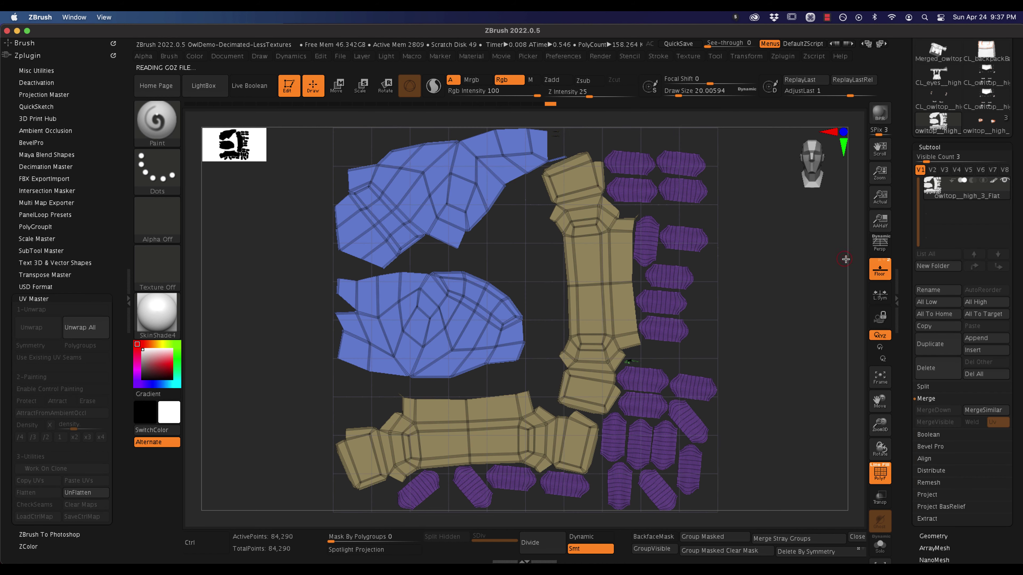
# Step: Unflatten the owltop clone, copy its UVs and paste them onto the owltop__high_4 subtool of the full backpack model
pyautogui.click(78, 492)
pyautogui.click(59, 487)
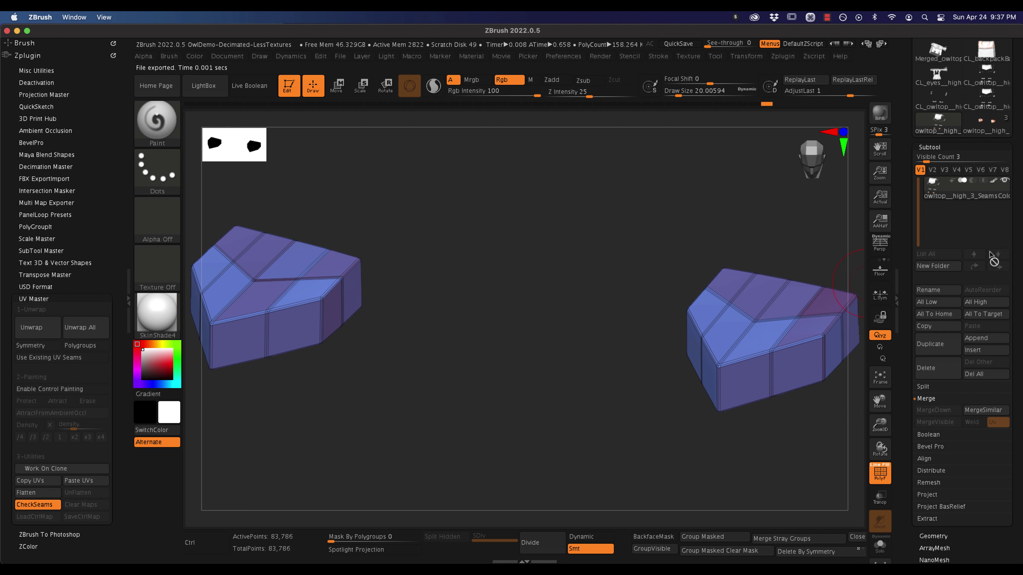
pyautogui.click(975, 130)
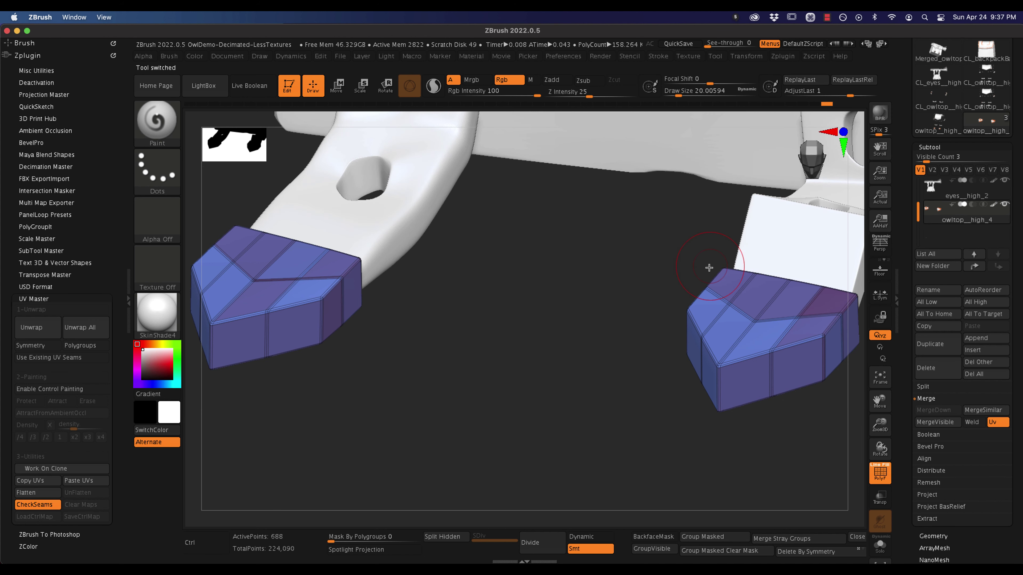
pyautogui.hotkey('ctrl', 'shift')
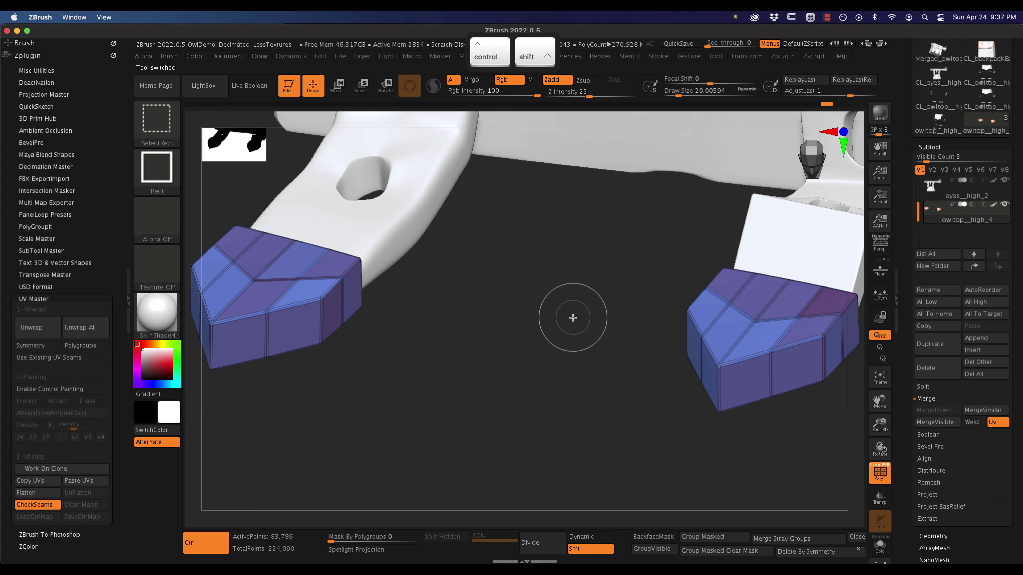
pyautogui.click(79, 481)
pyautogui.keyDown('alt'); pyautogui.moveTo(495, 315); pyautogui.dragTo(401, 347); pyautogui.keyUp('alt')
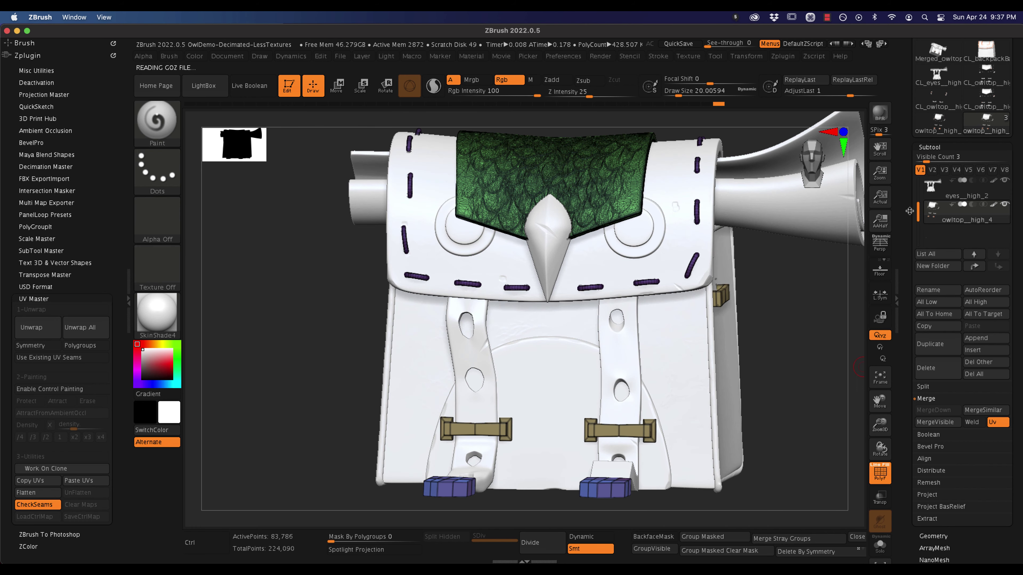
# Step: Bring the start of the full model's subtool list into view and set its visible count to 4
pyautogui.moveTo(920, 206); pyautogui.dragTo(920, 188)
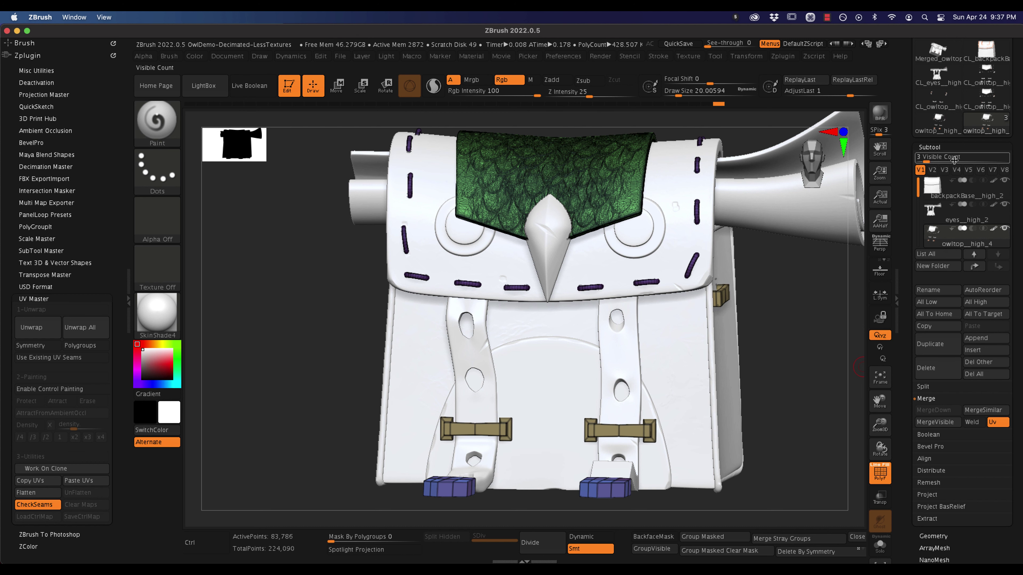
pyautogui.click(925, 161)
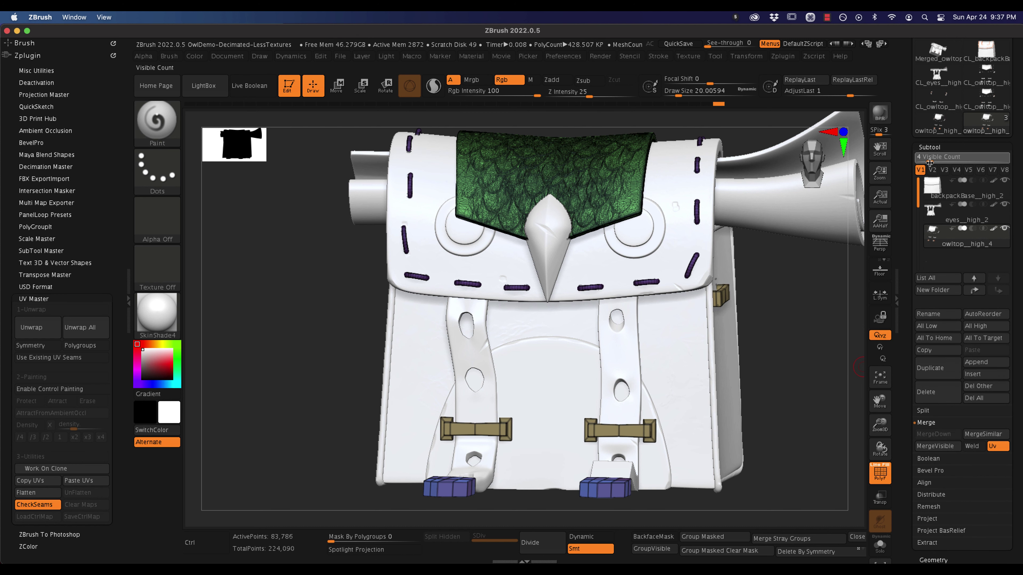
pyautogui.moveTo(810, 399); pyautogui.dragTo(799, 401)
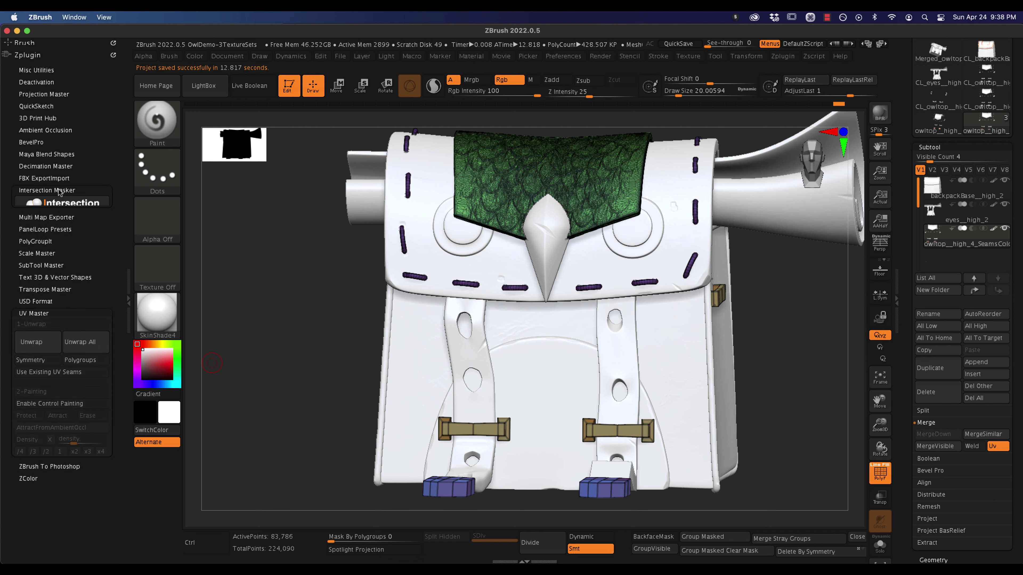
# Step: Export the visible subtools through FBX ExportImport as a new FBX file named owltop__3text-NY.fbx in the scenes folder
pyautogui.click(61, 178)
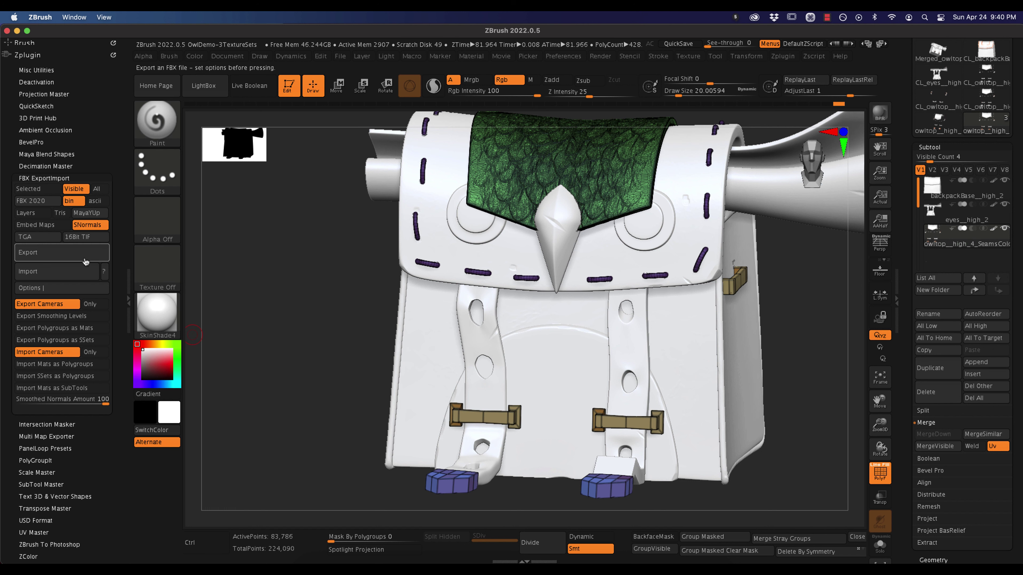
pyautogui.click(71, 258)
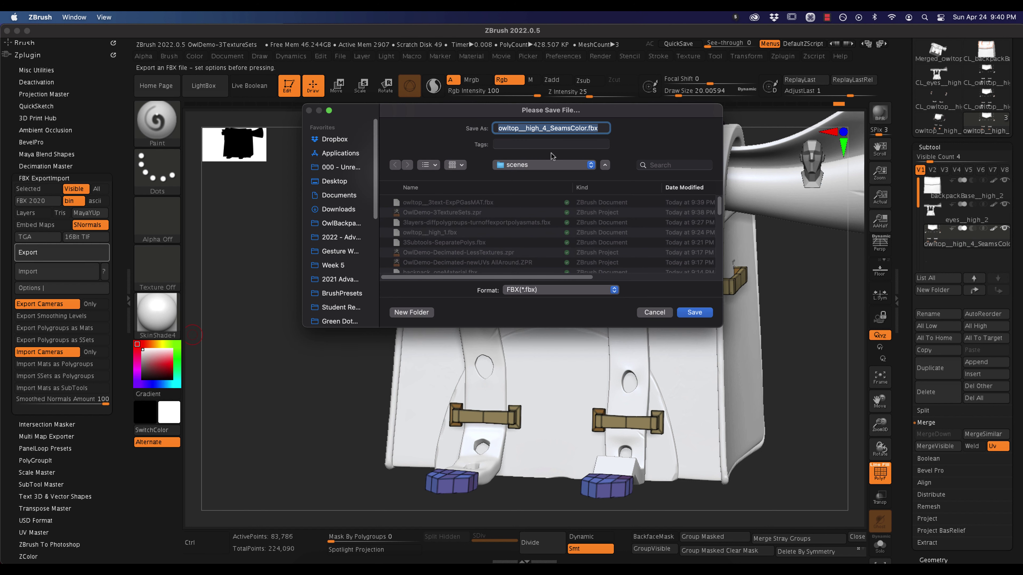
pyautogui.click(480, 203)
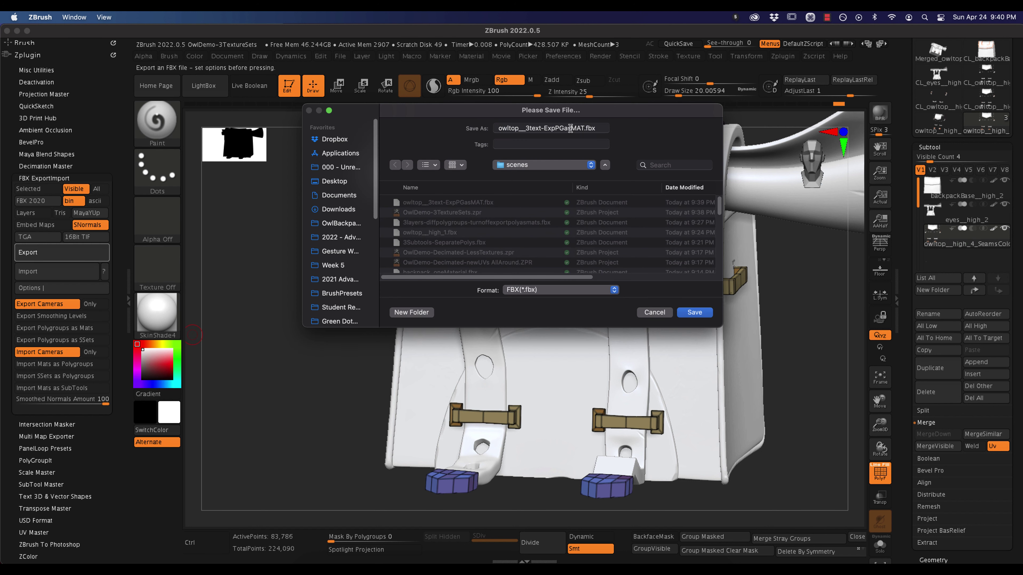
pyautogui.moveTo(583, 129); pyautogui.dragTo(553, 128)
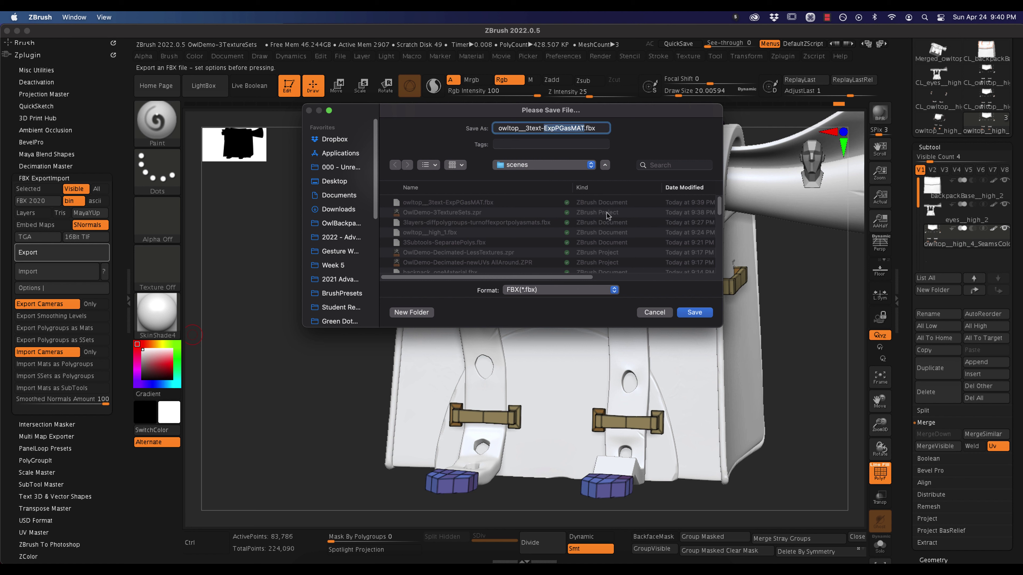
pyautogui.write('NY')
pyautogui.press('Return')
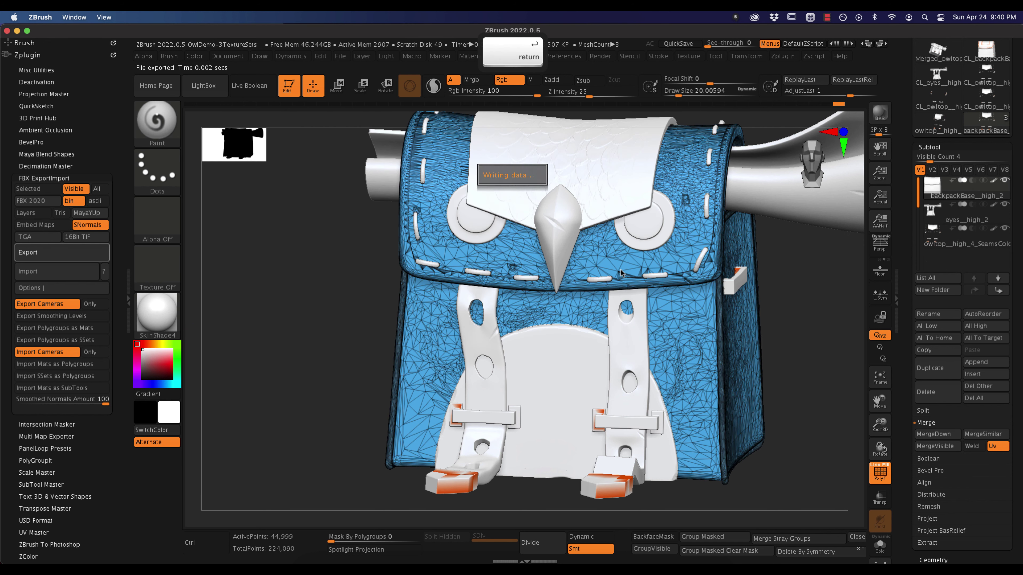